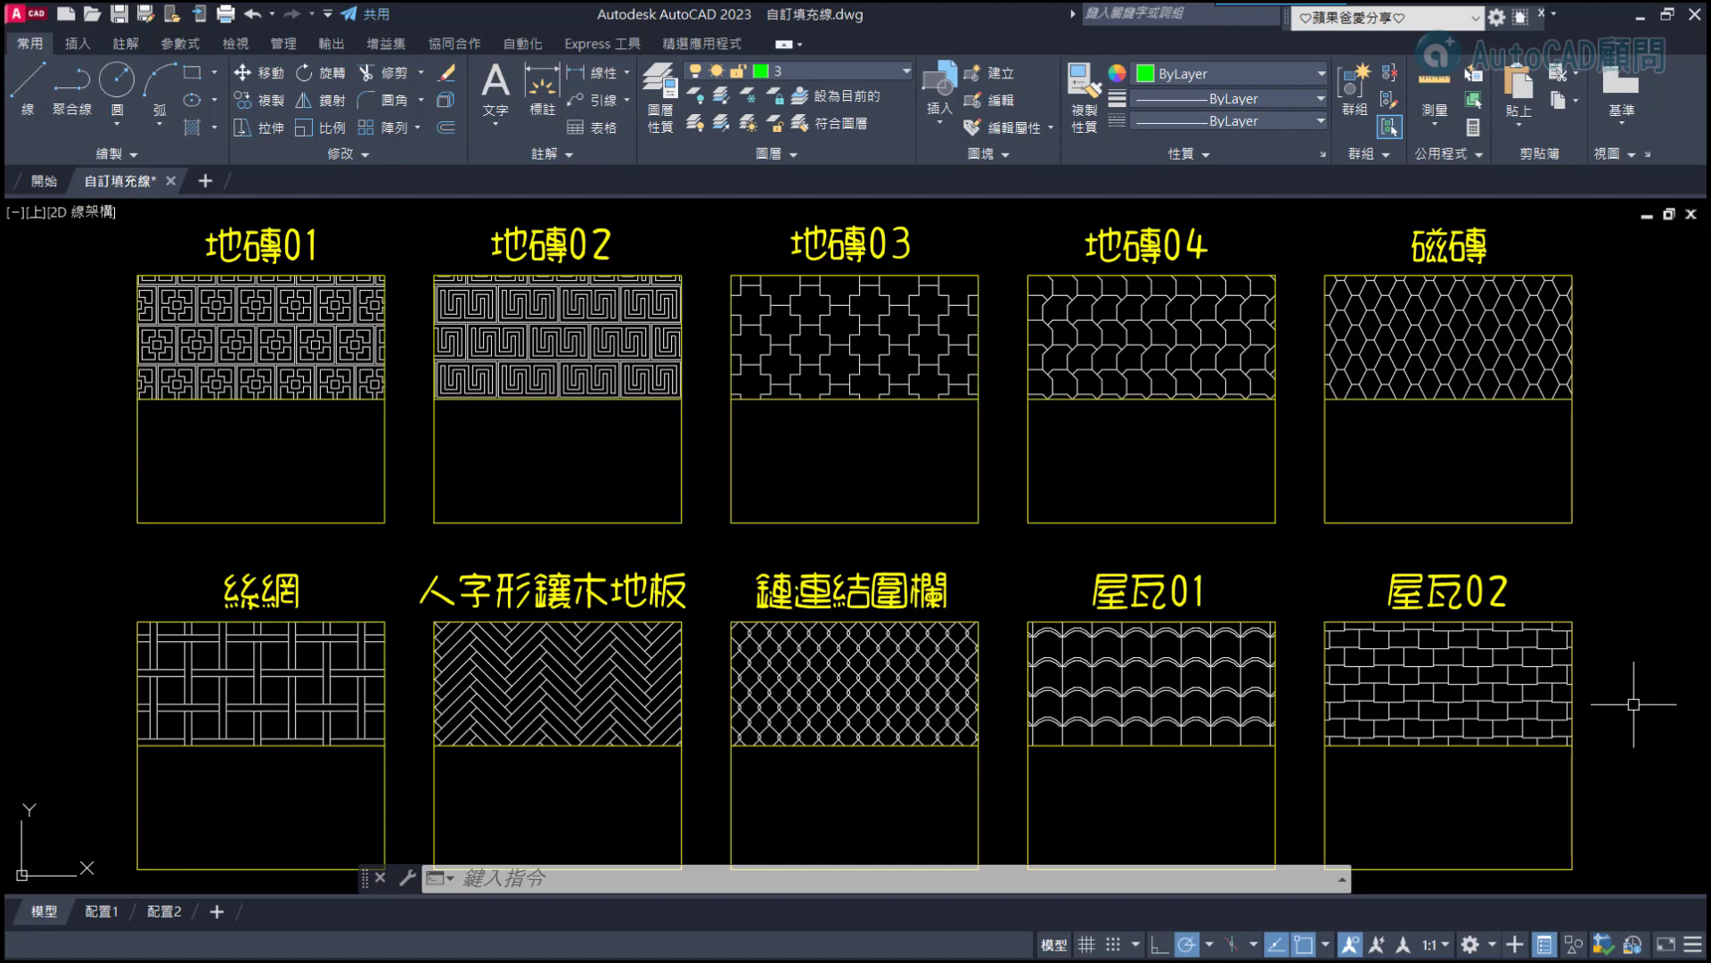
# Switch to the File Explorer window showing the custom .pat files on drive C
pyautogui.hotkey('alt', 'Tab')
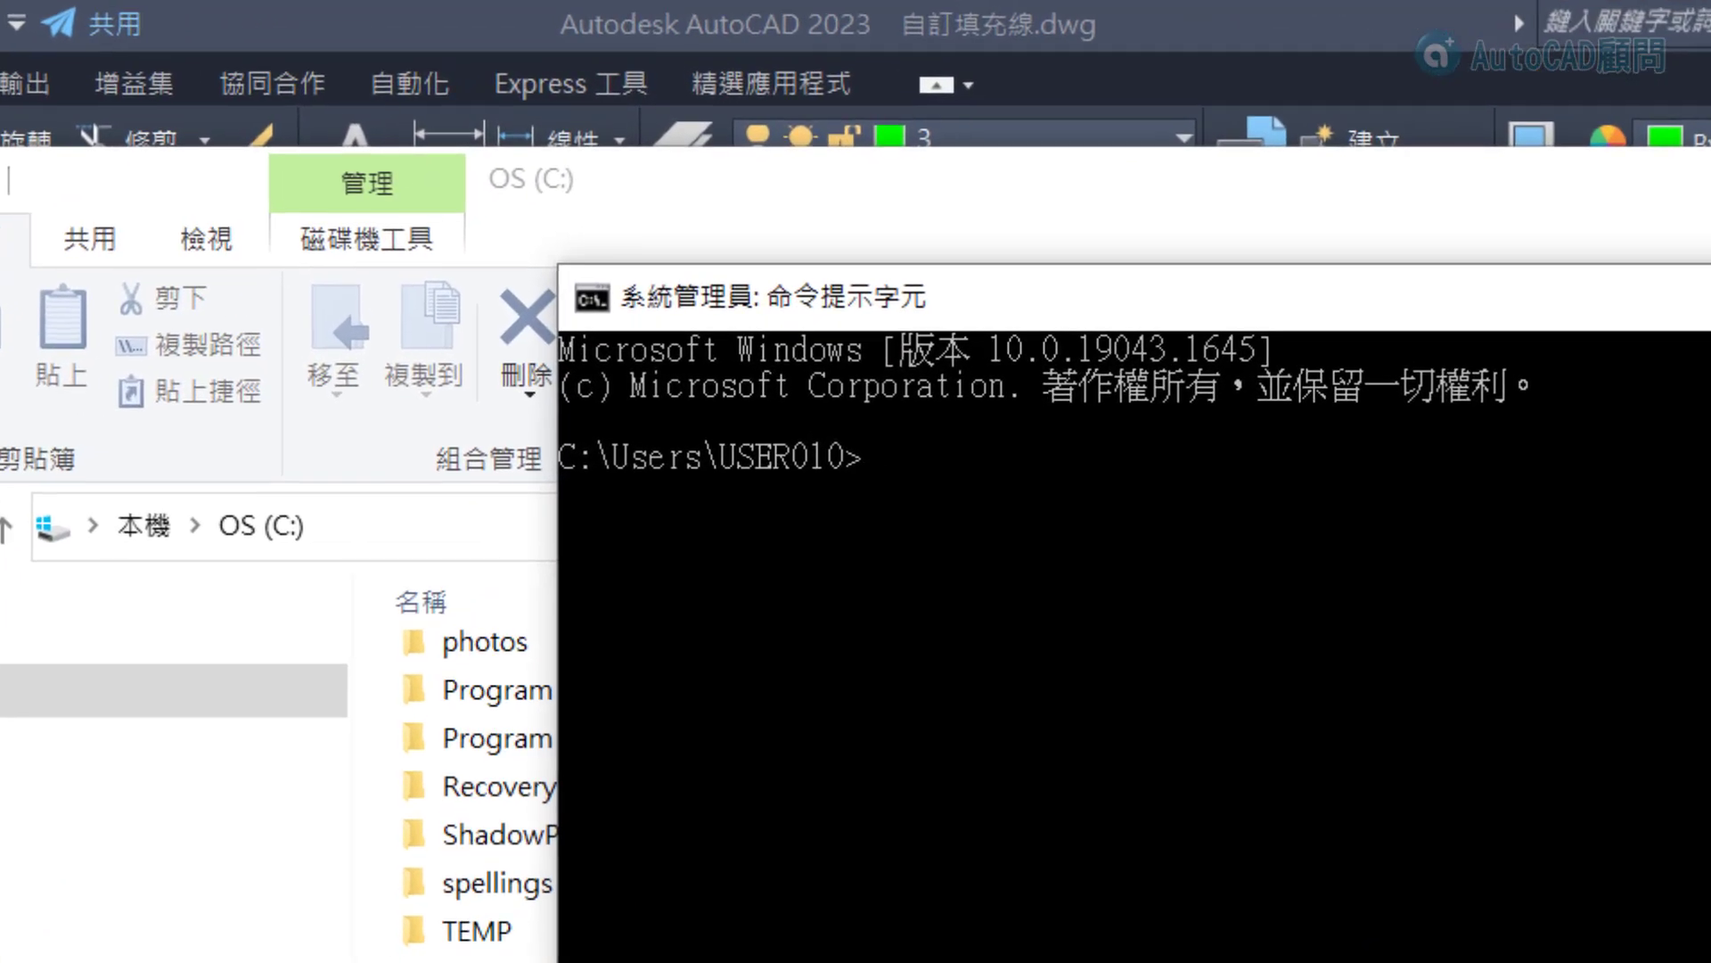
# From the root of C:, merge all .pat files into ALL.PAT with COPY *.PAT ALL.PAT
pyautogui.write('CD\\')
pyautogui.press('Return')
pyautogui.write('C')
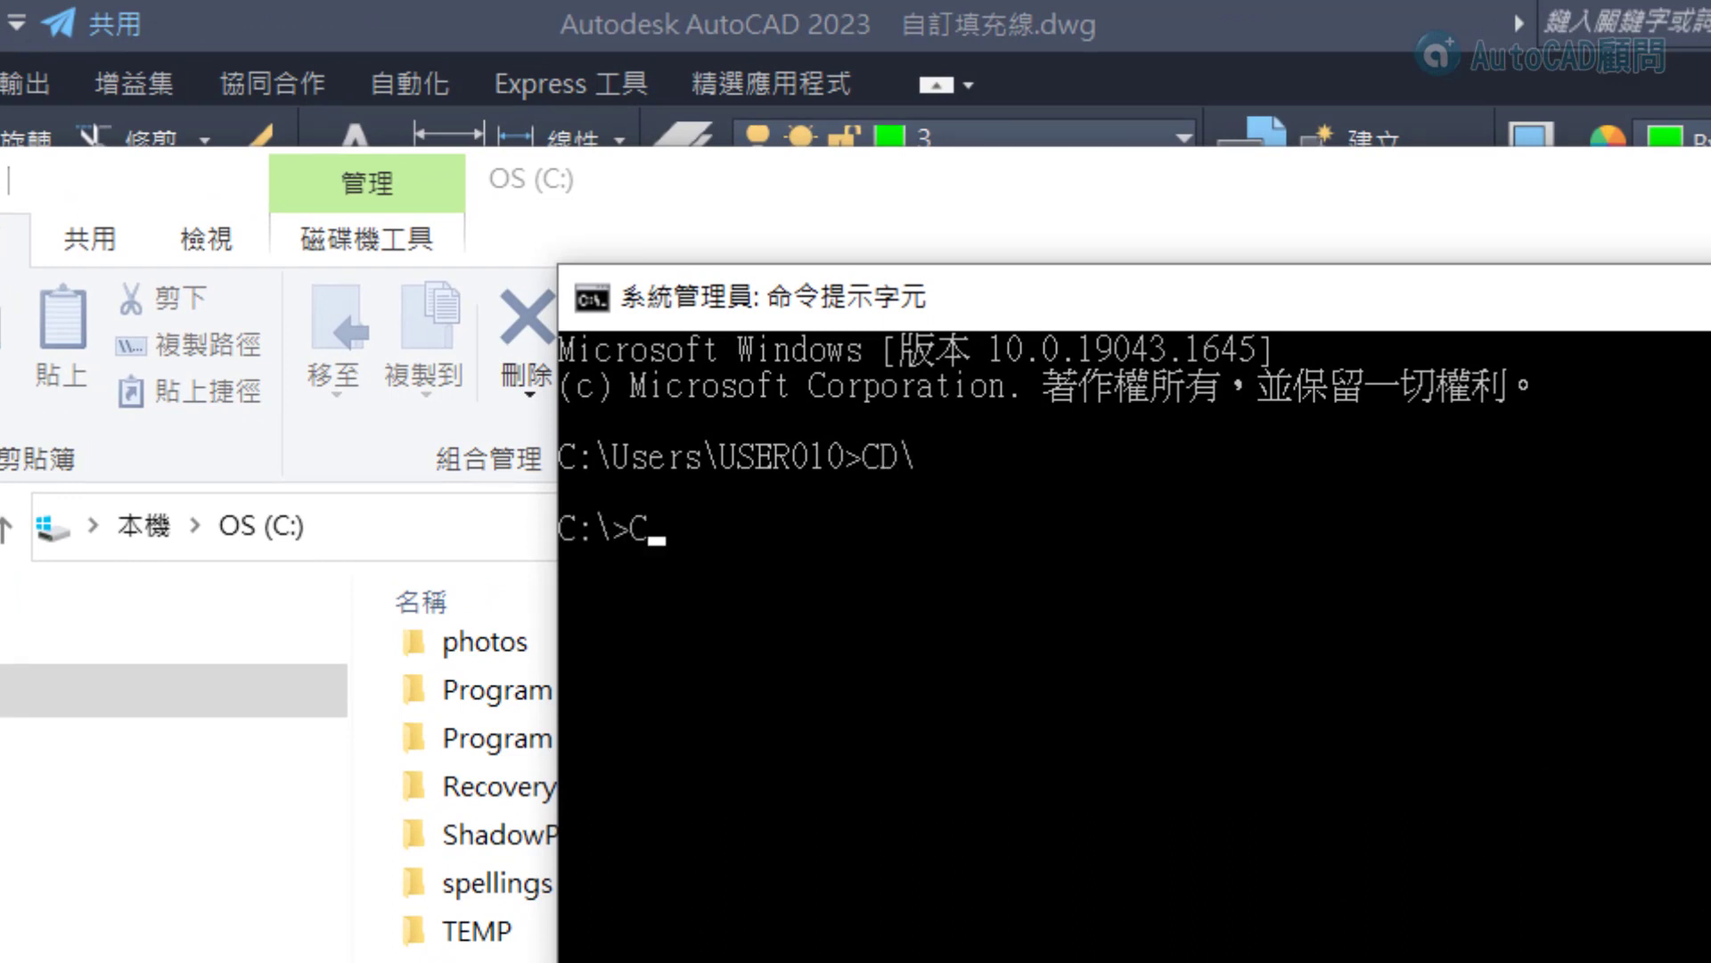
pyautogui.write('OPY *.')
pyautogui.write('PAT ')
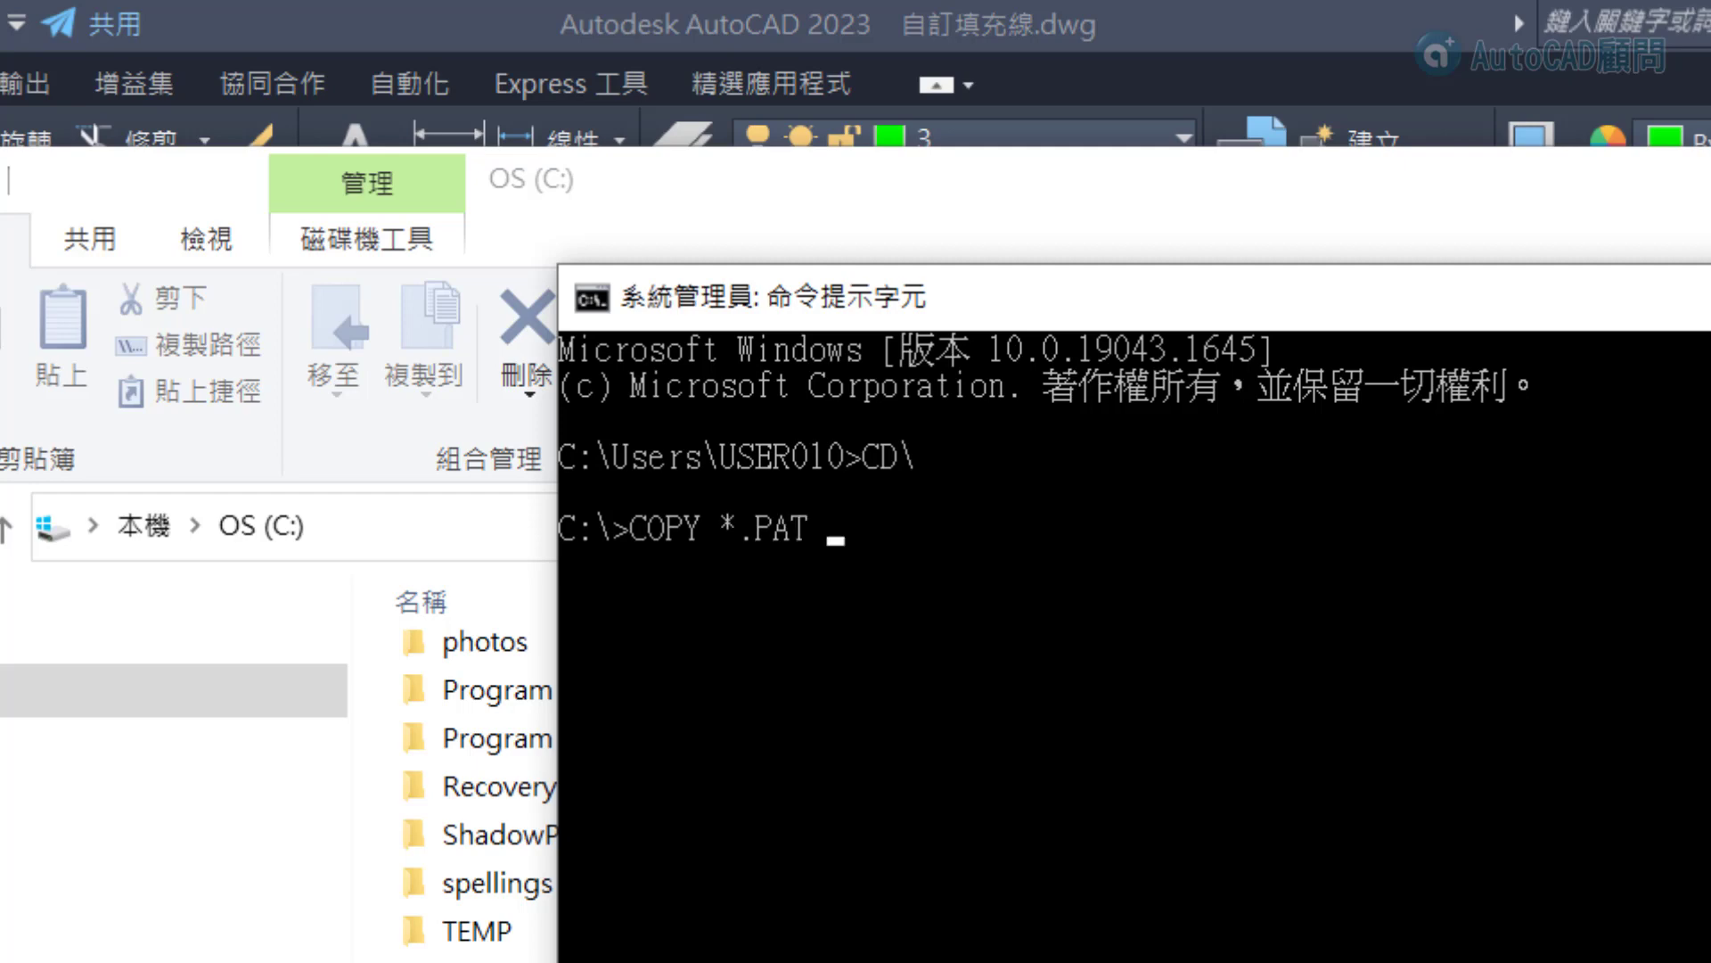
pyautogui.write('ALL.P')
pyautogui.write('A')
pyautogui.write('T')
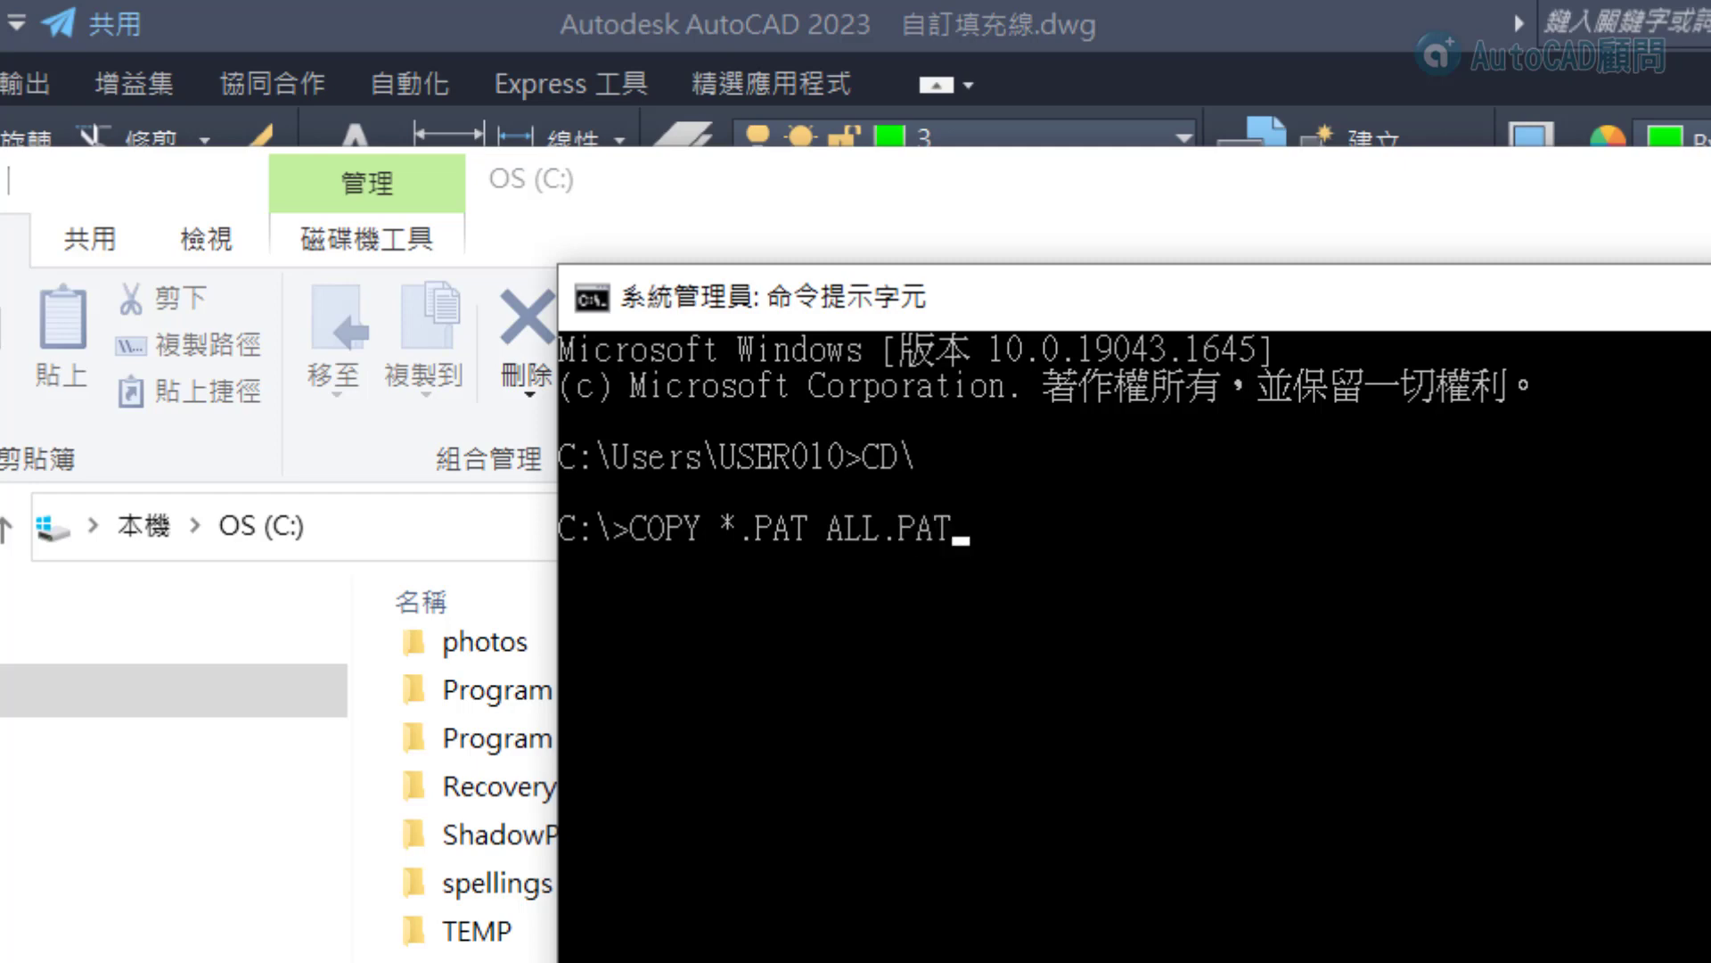
pyautogui.press('Return')
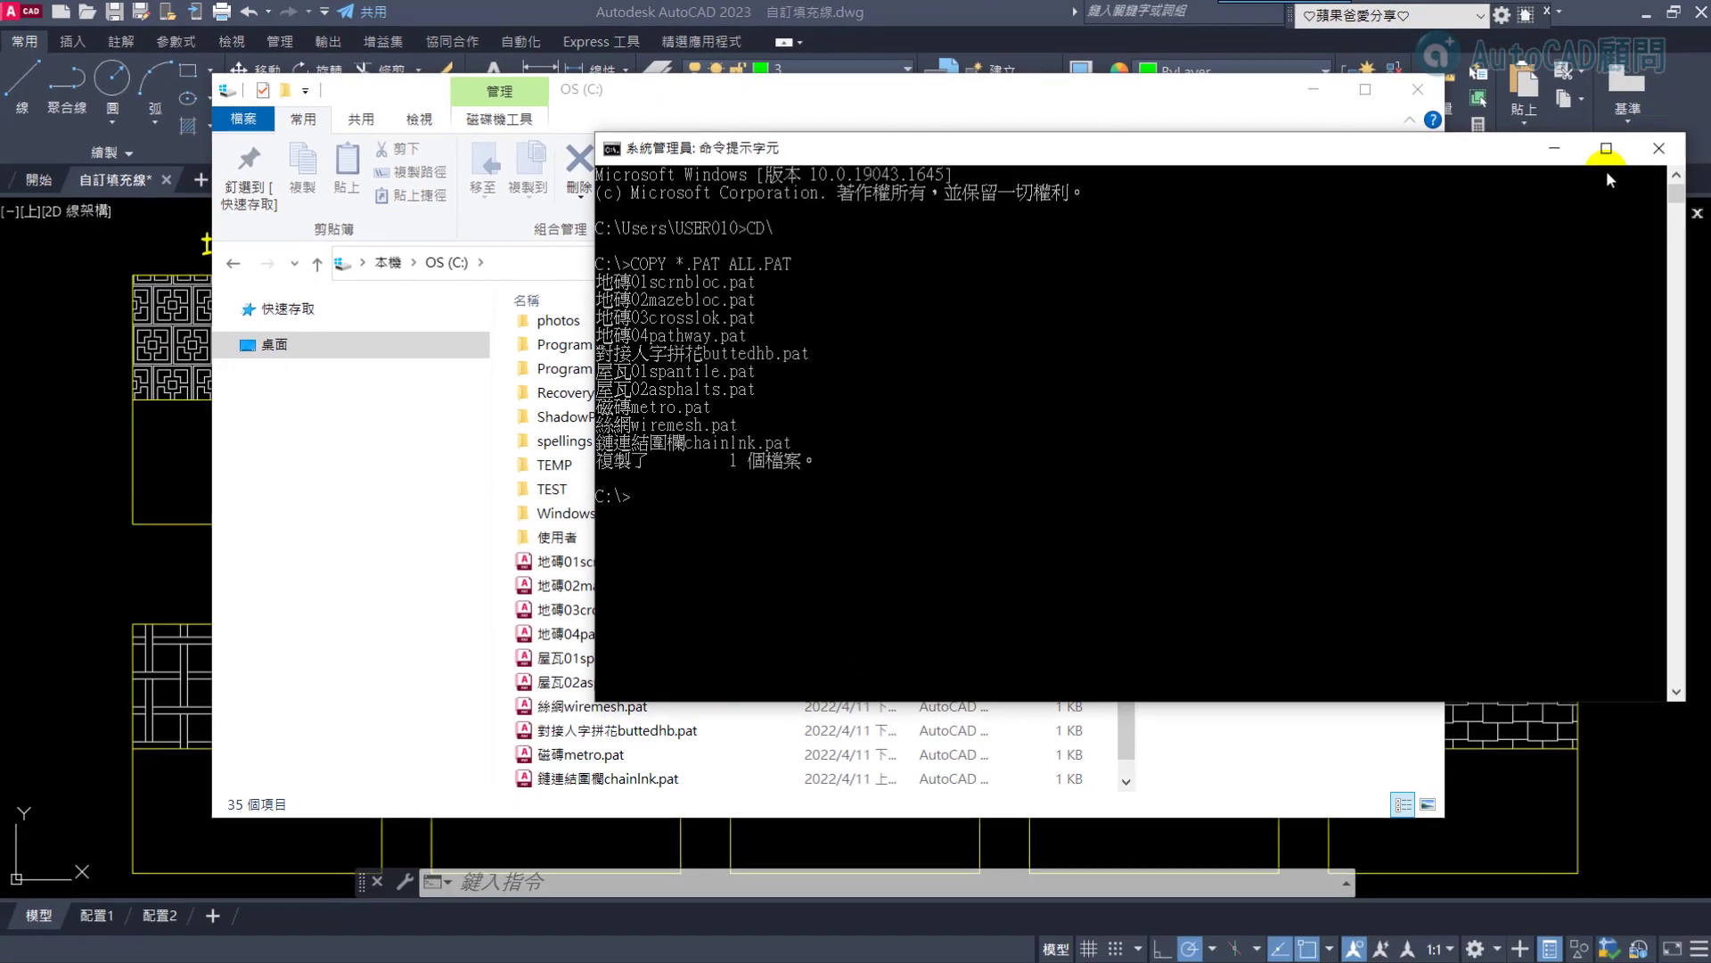
# Close Command Prompt and open ALL.PAT in Notepad, checking the CHAINLNK and METRO pattern names
pyautogui.click(1649, 141)
pyautogui.scroll(-1, 611, 642)
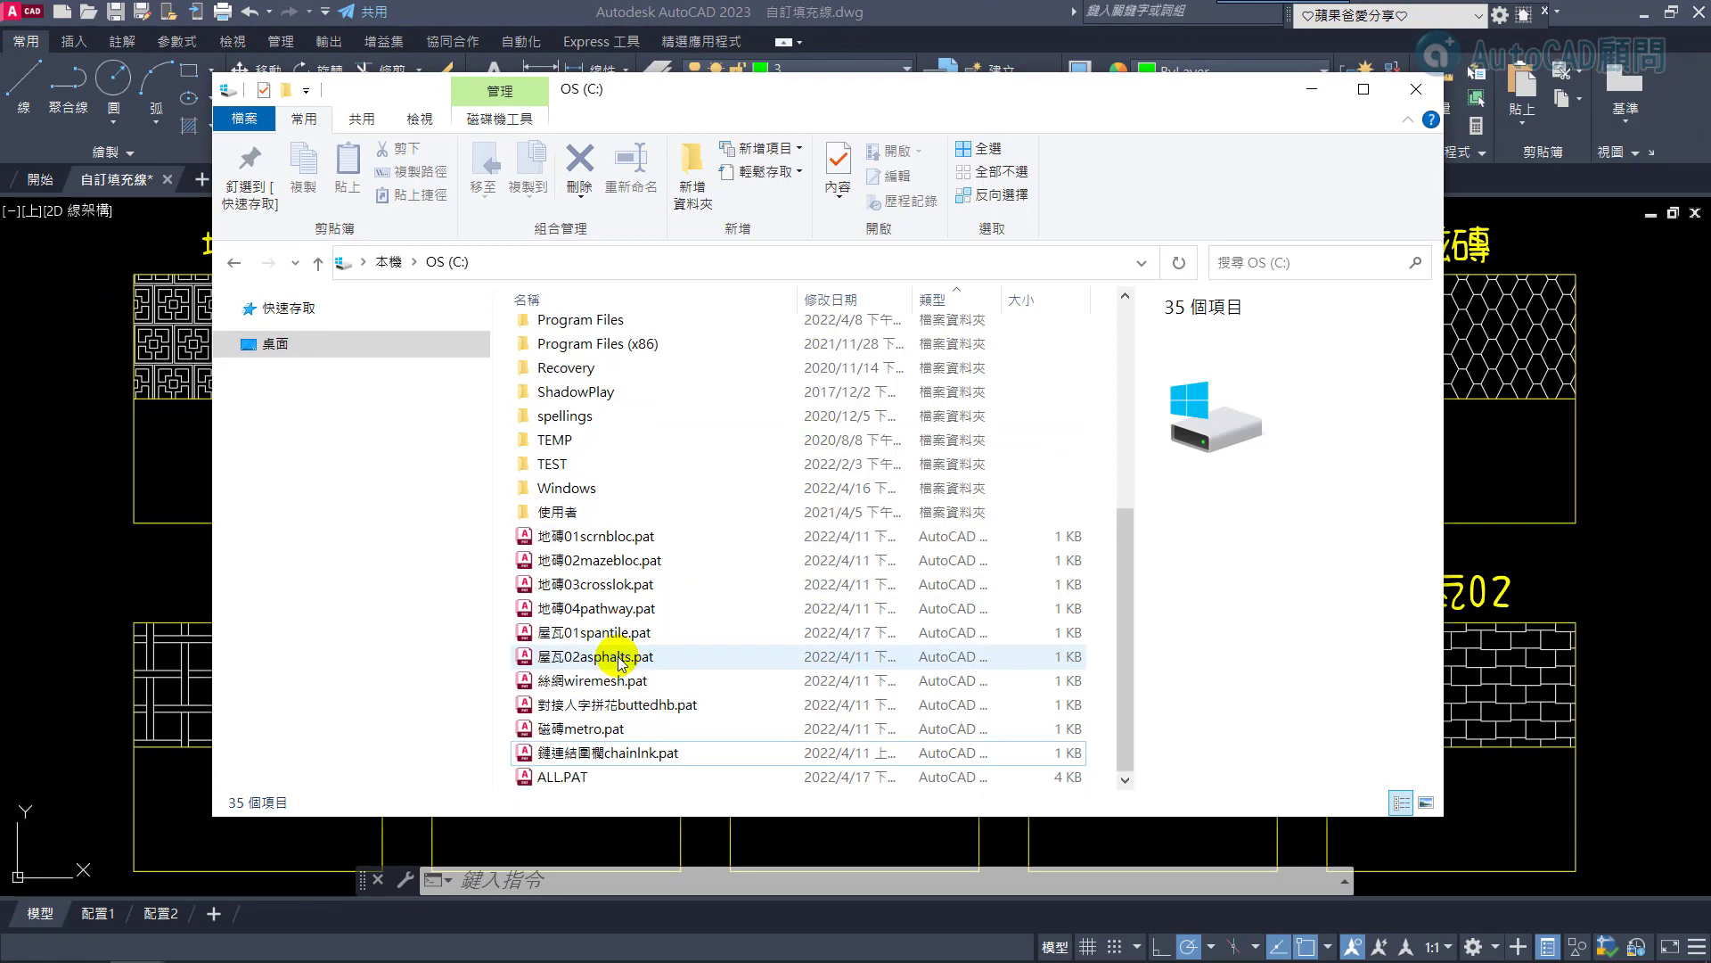
pyautogui.click(564, 783)
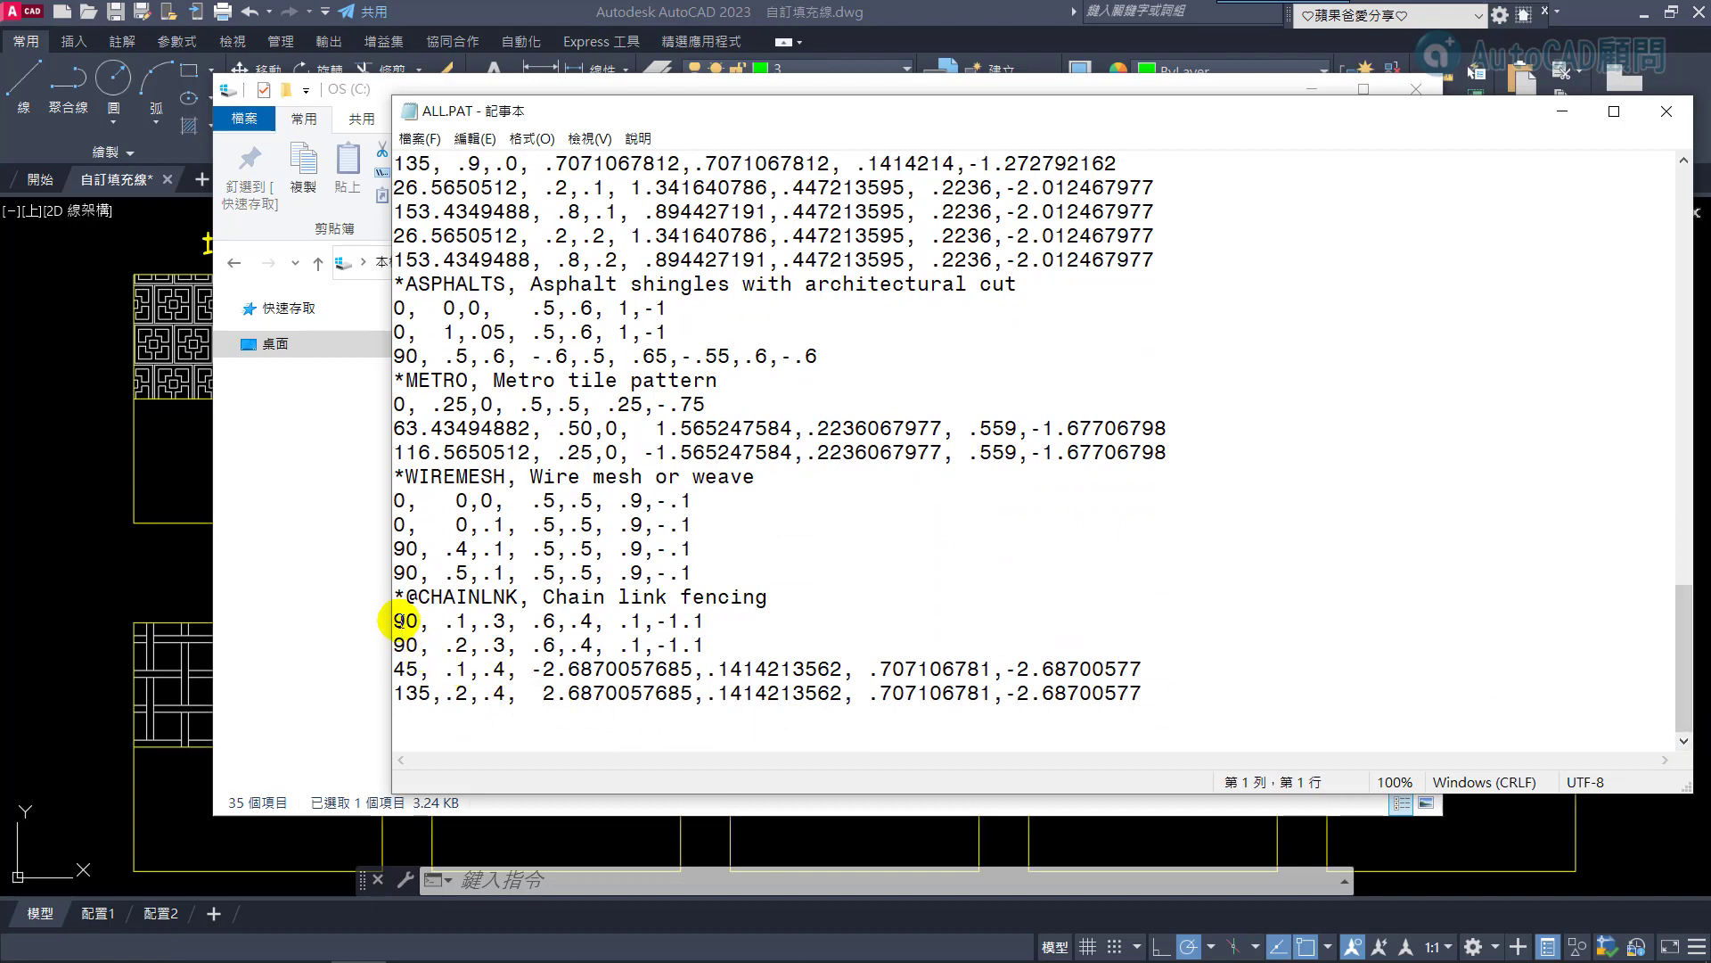
pyautogui.click(408, 596)
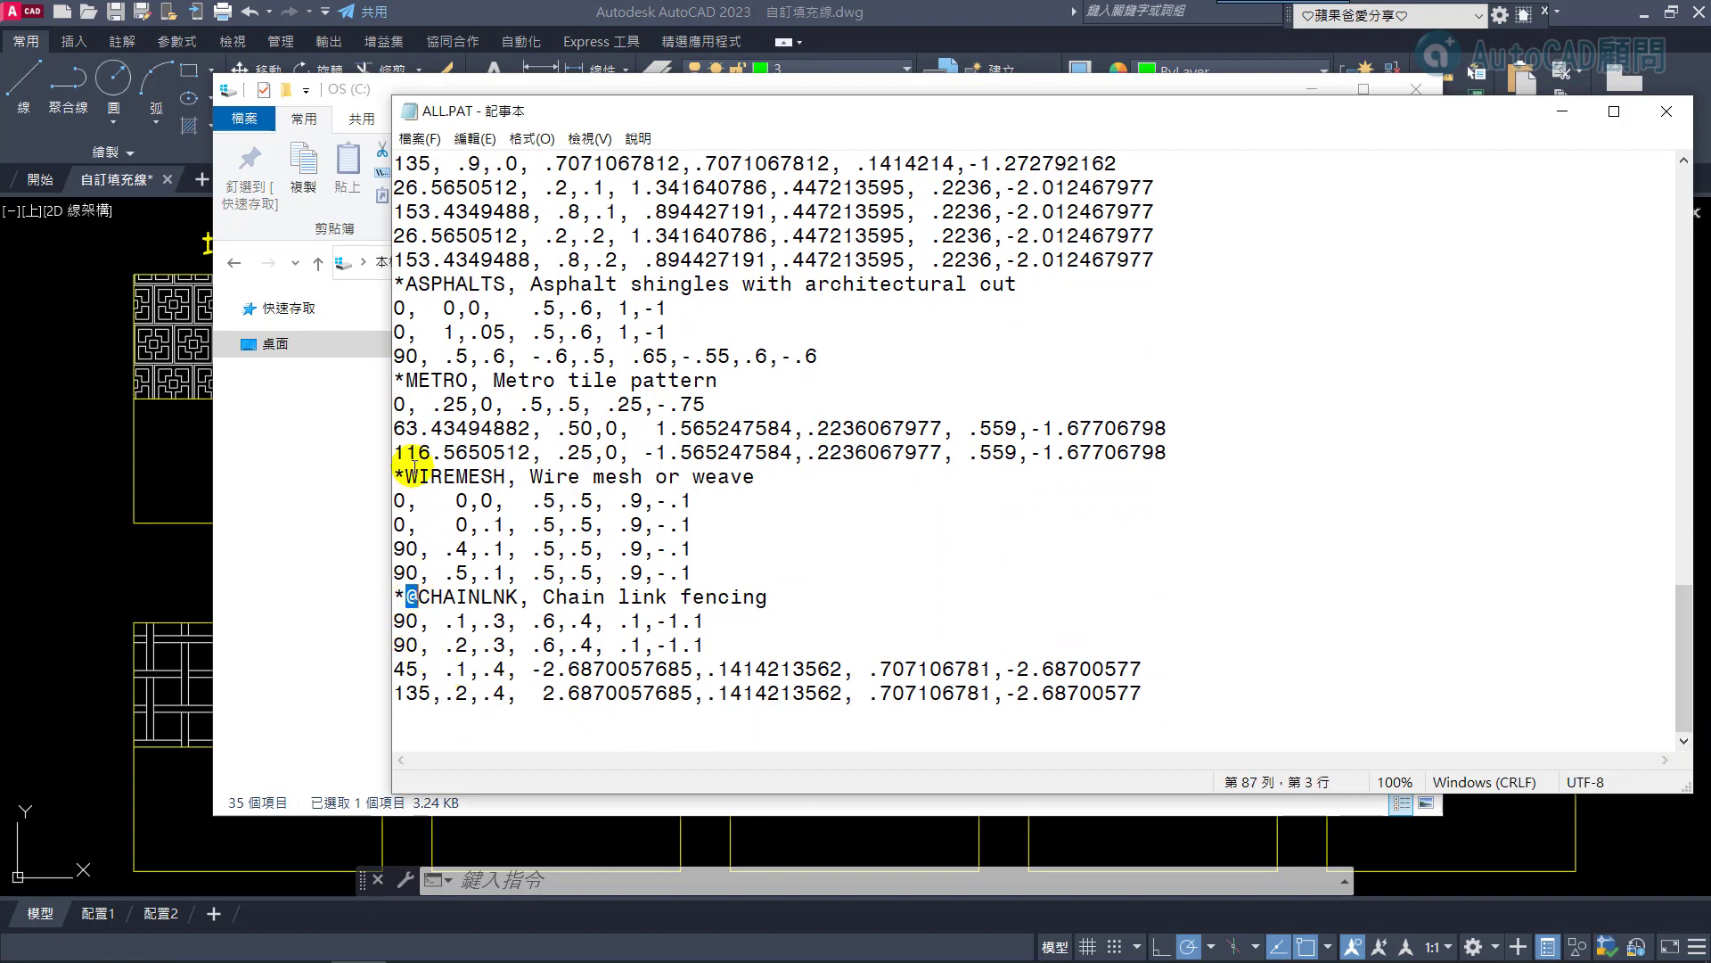
pyautogui.click(407, 380)
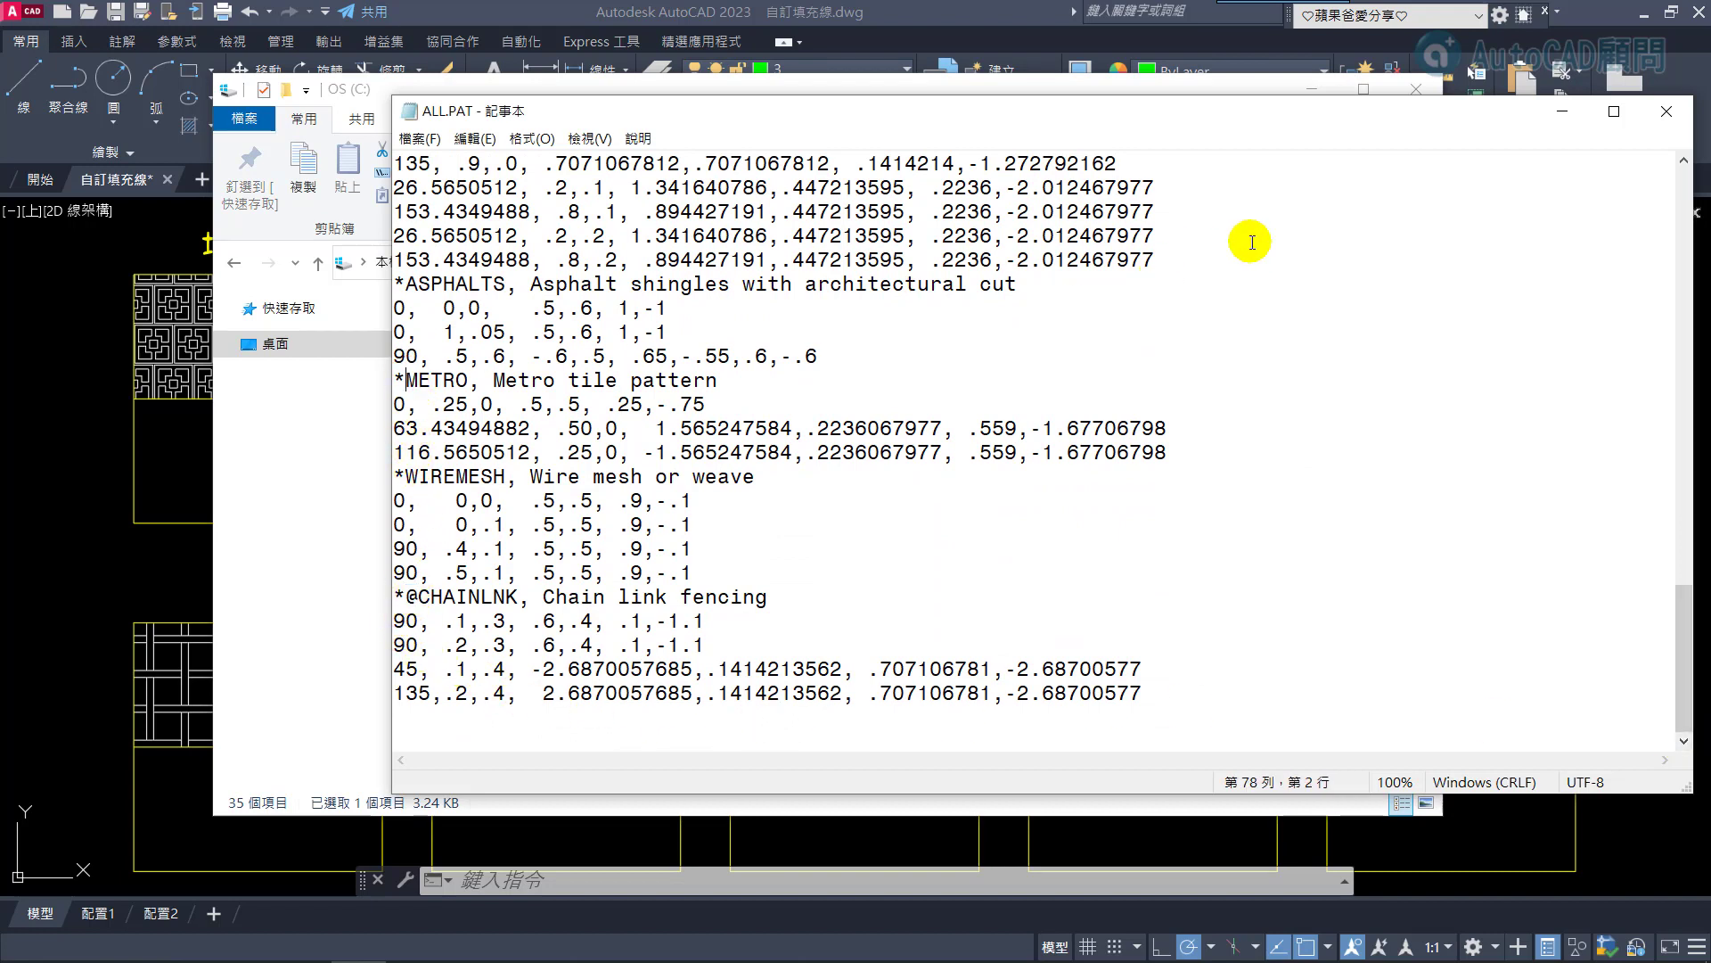
pyautogui.moveTo(1413, 116); pyautogui.dragTo(1393, 140)
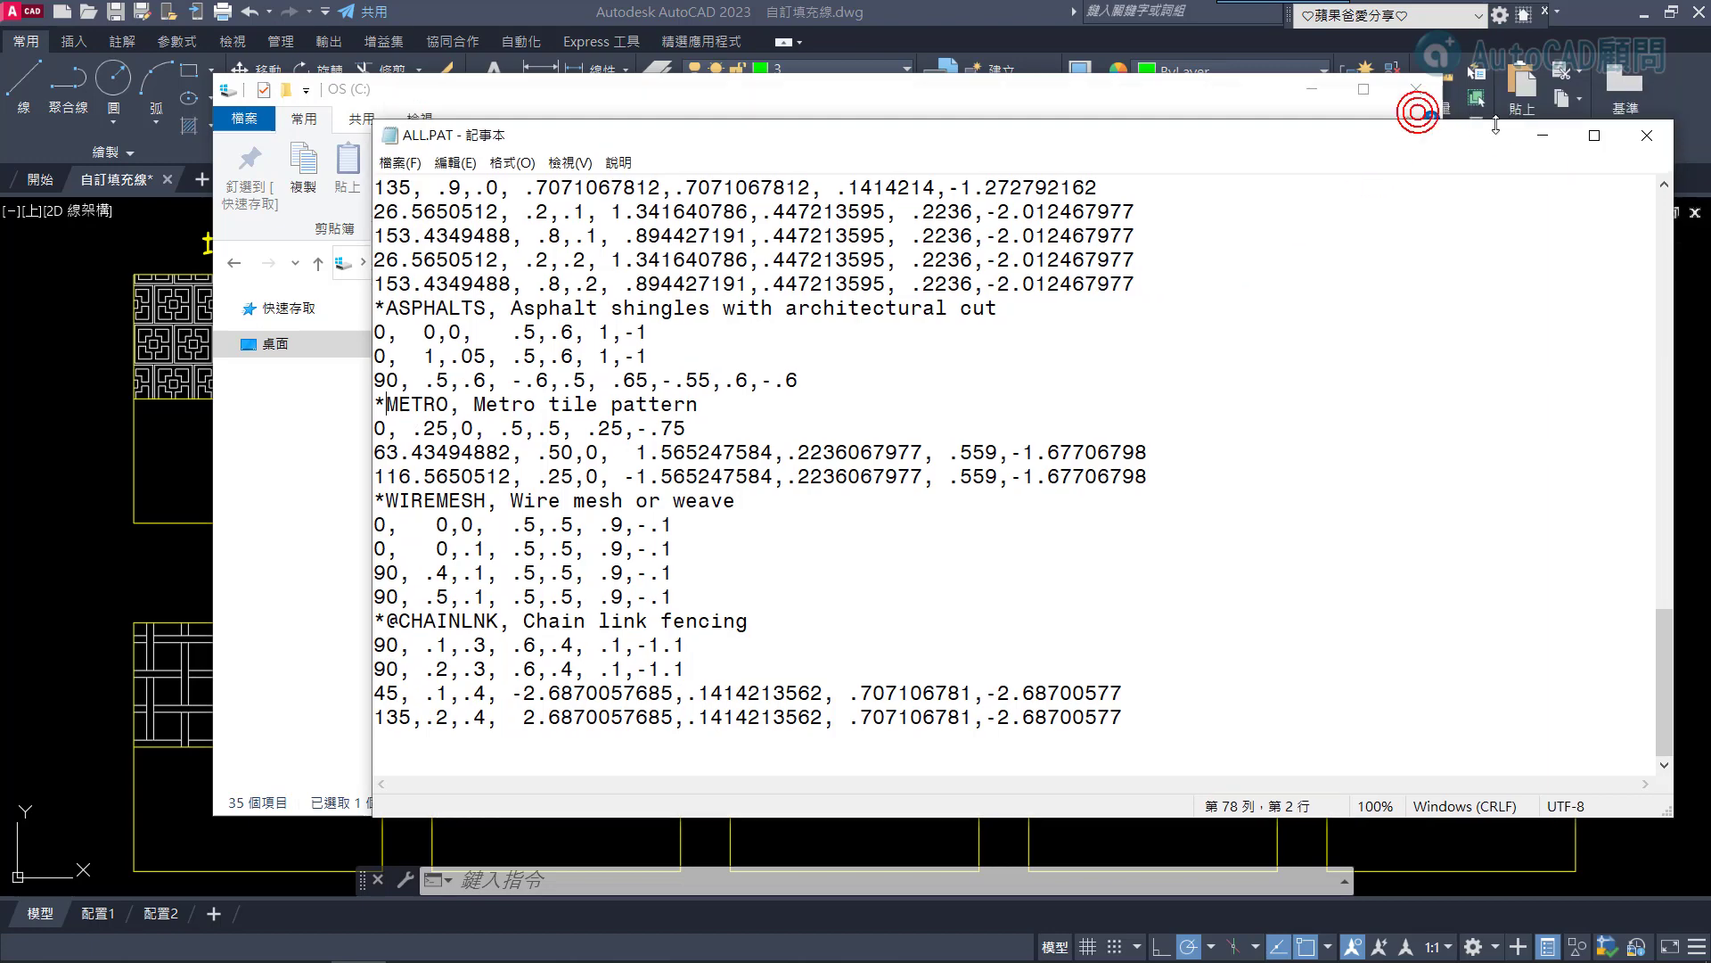
pyautogui.click(1647, 141)
pyautogui.press('Return')
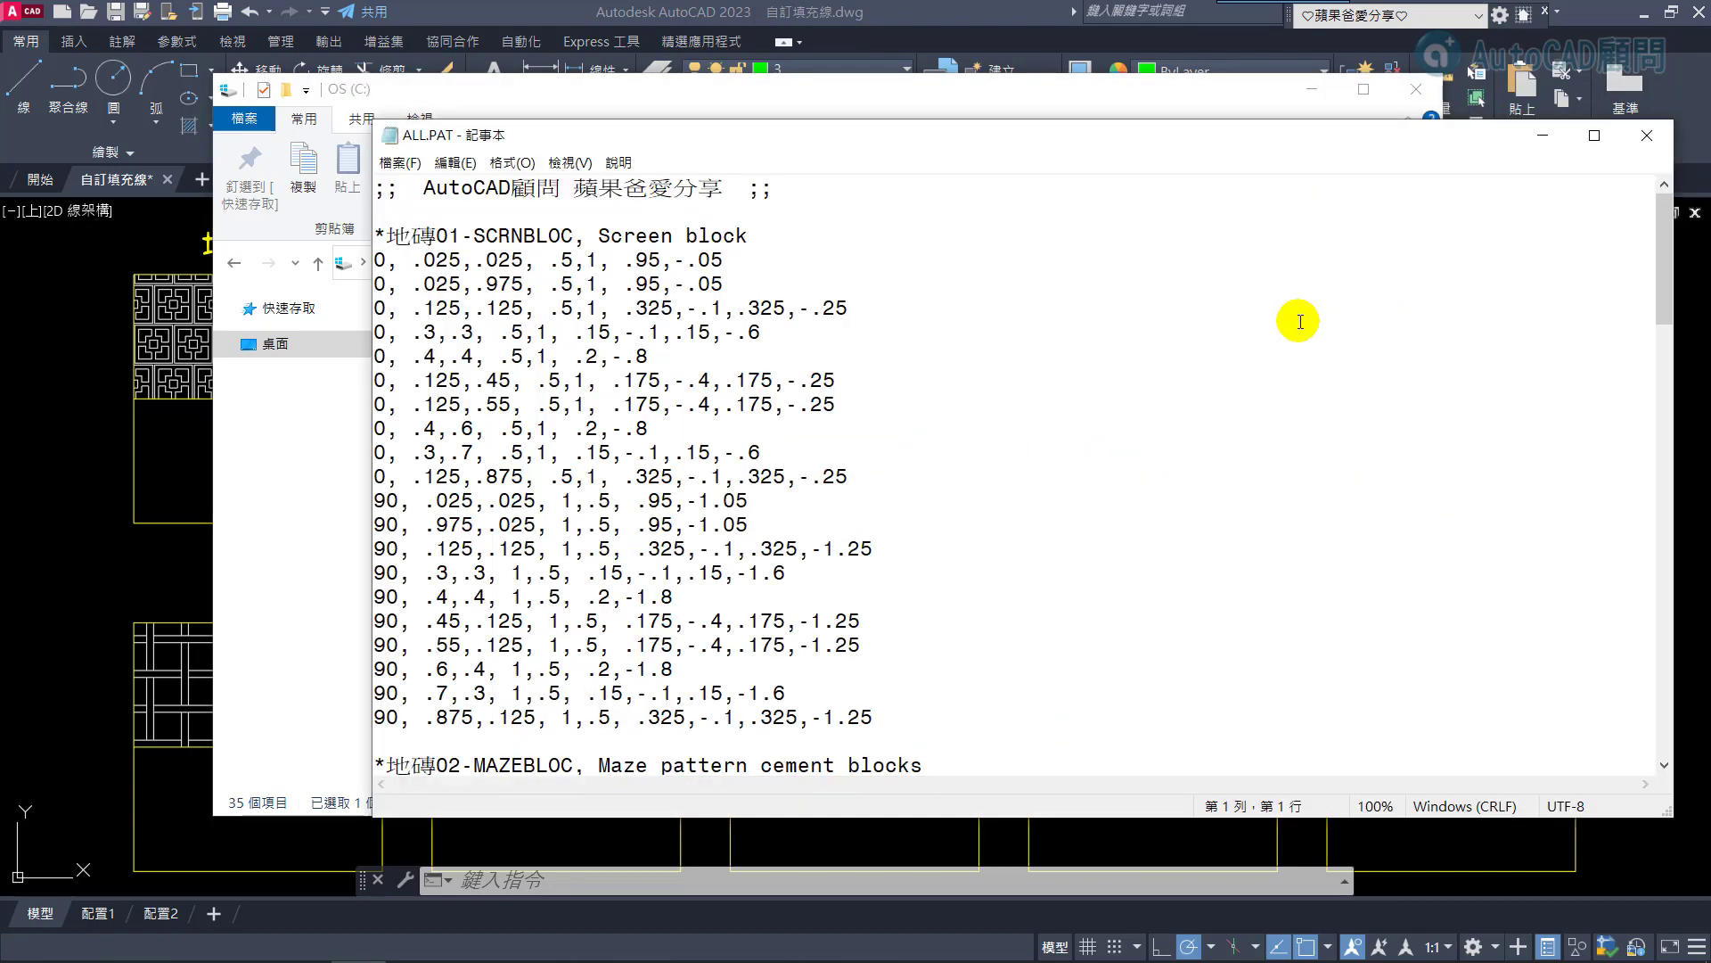
# Scroll through ALL.PAT's definitions from 地磚01-SCRNBLOC down to the final CHAINLNK pattern
pyautogui.moveTo(386, 235); pyautogui.dragTo(468, 238)
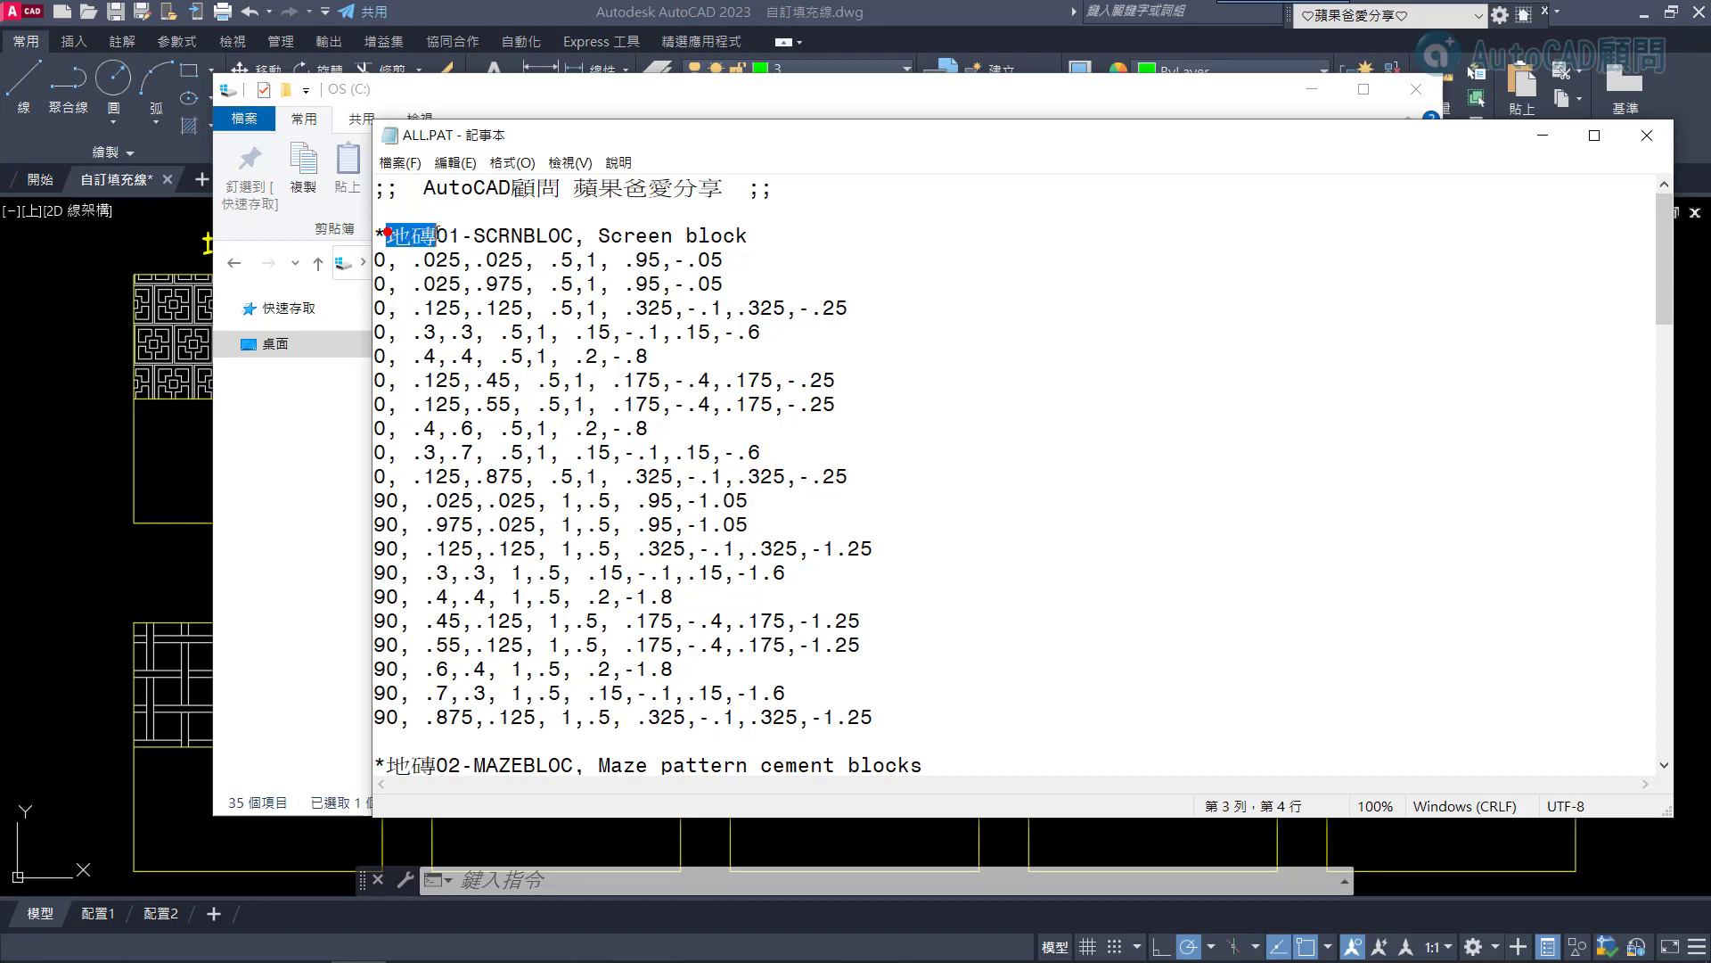
pyautogui.scroll(-3, 430, 515)
pyautogui.scroll(-1, 427, 561)
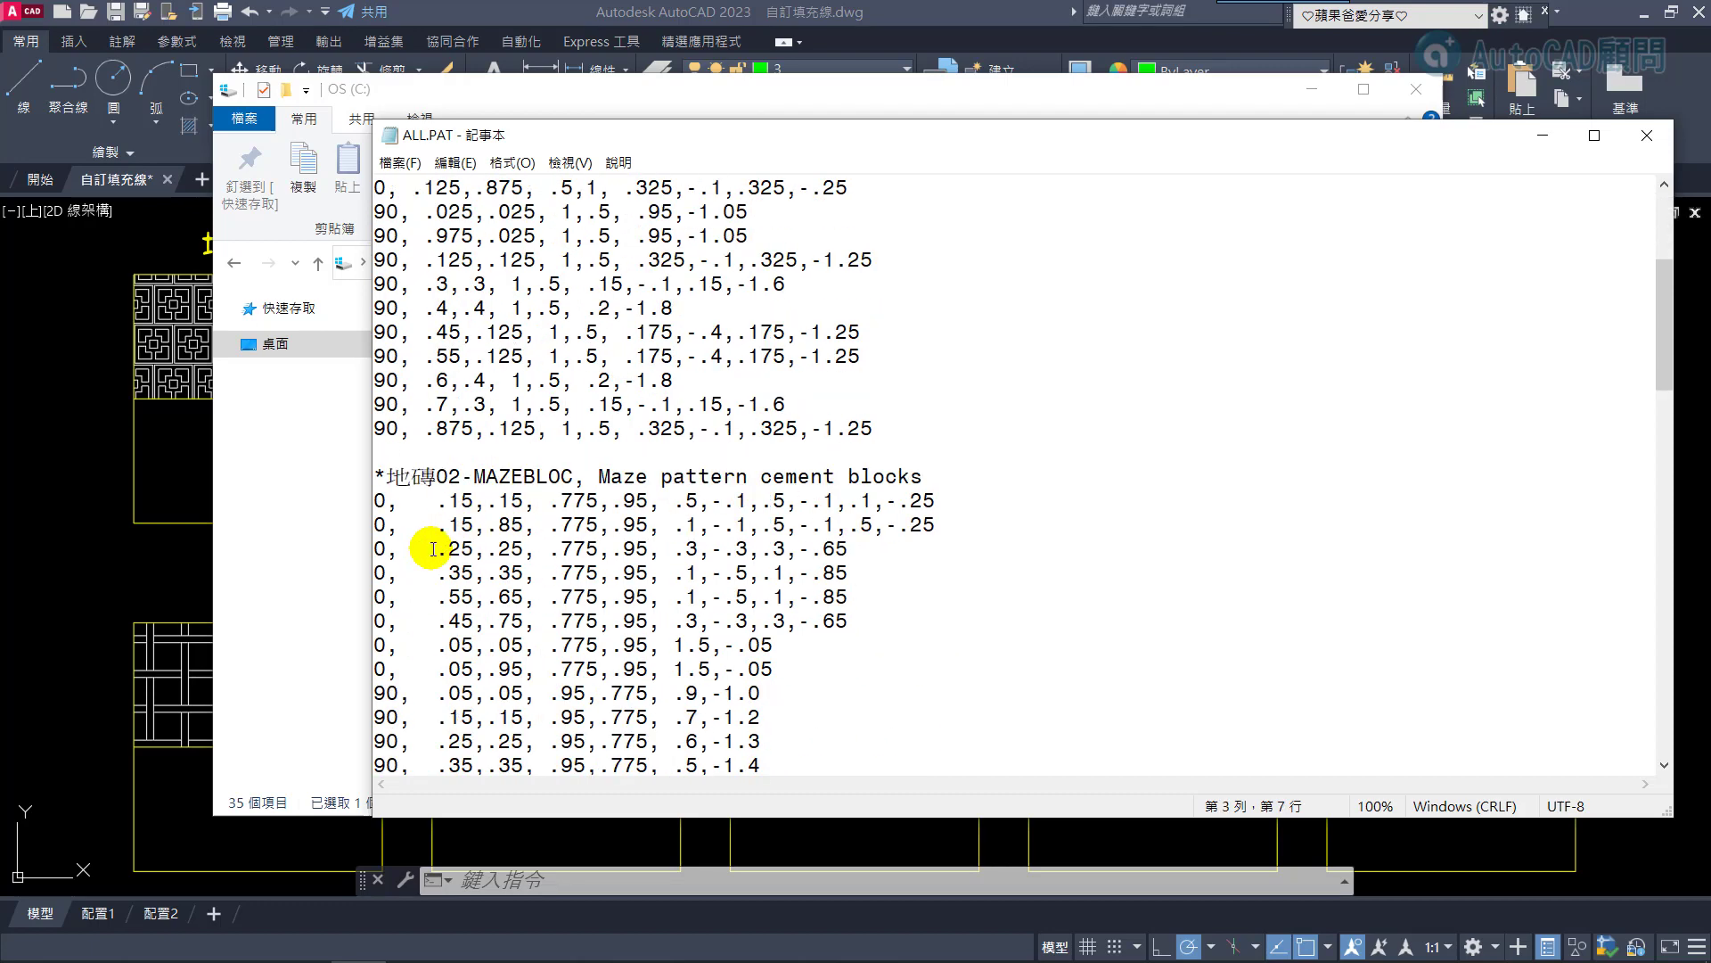
pyautogui.scroll(-10, 430, 548)
pyautogui.scroll(-7, 430, 548)
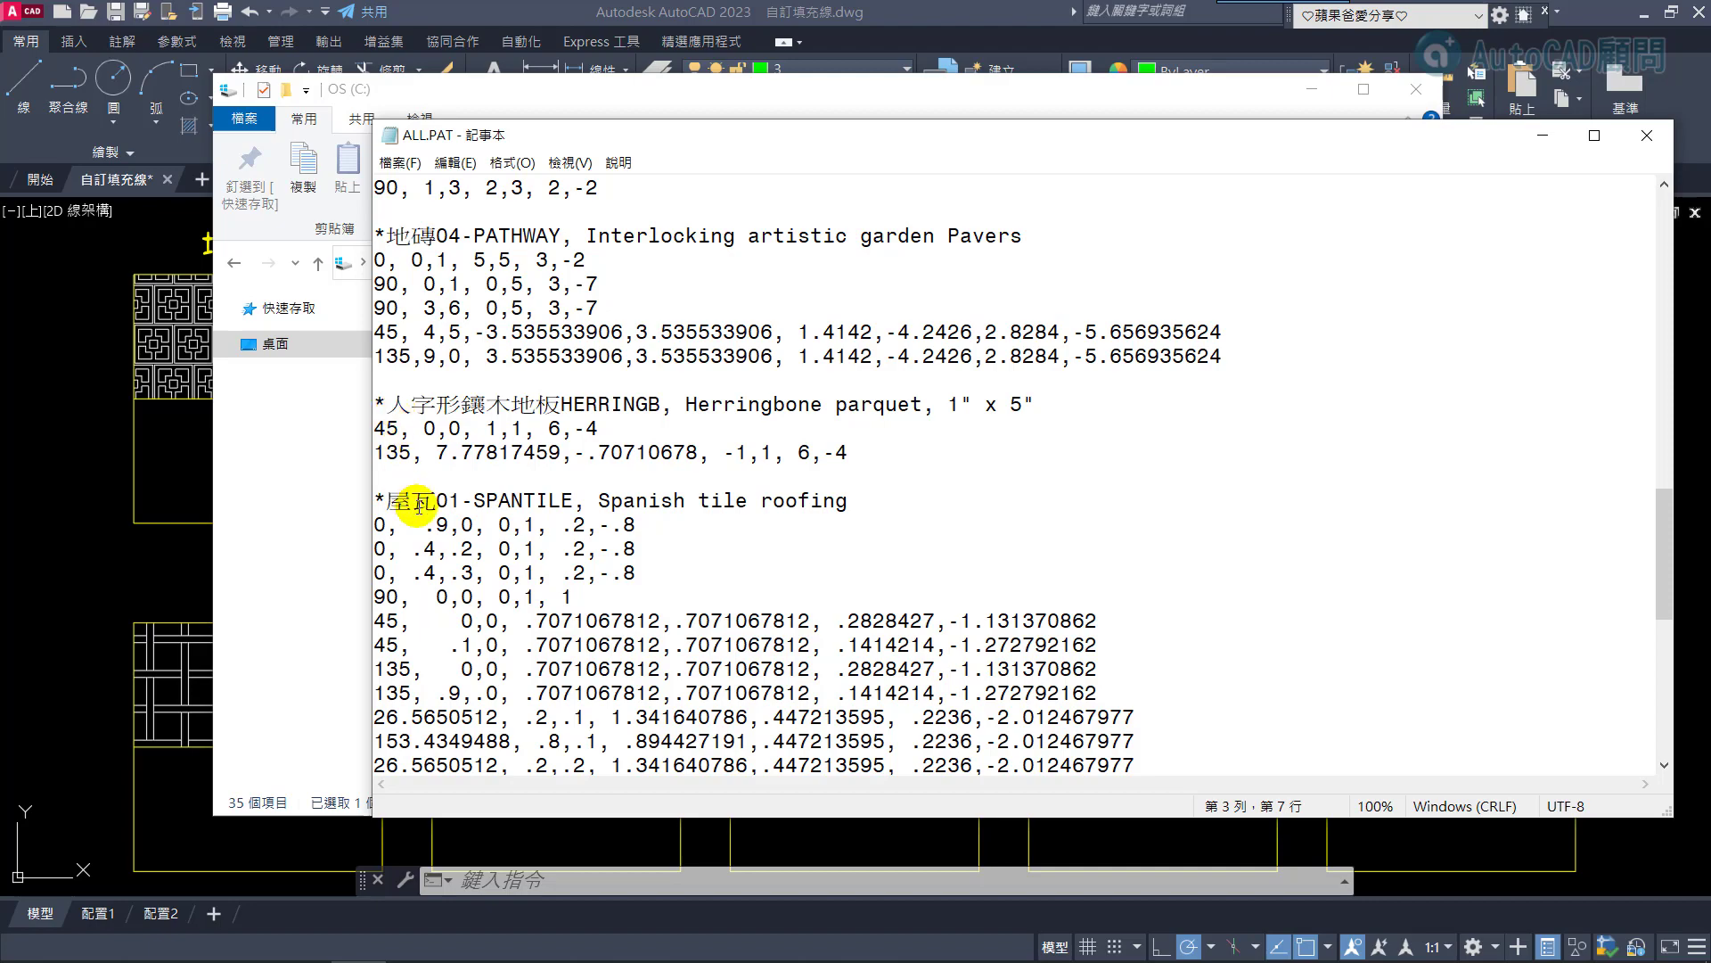
pyautogui.scroll(-3, 441, 557)
pyautogui.scroll(-2, 452, 574)
pyautogui.scroll(-3, 451, 576)
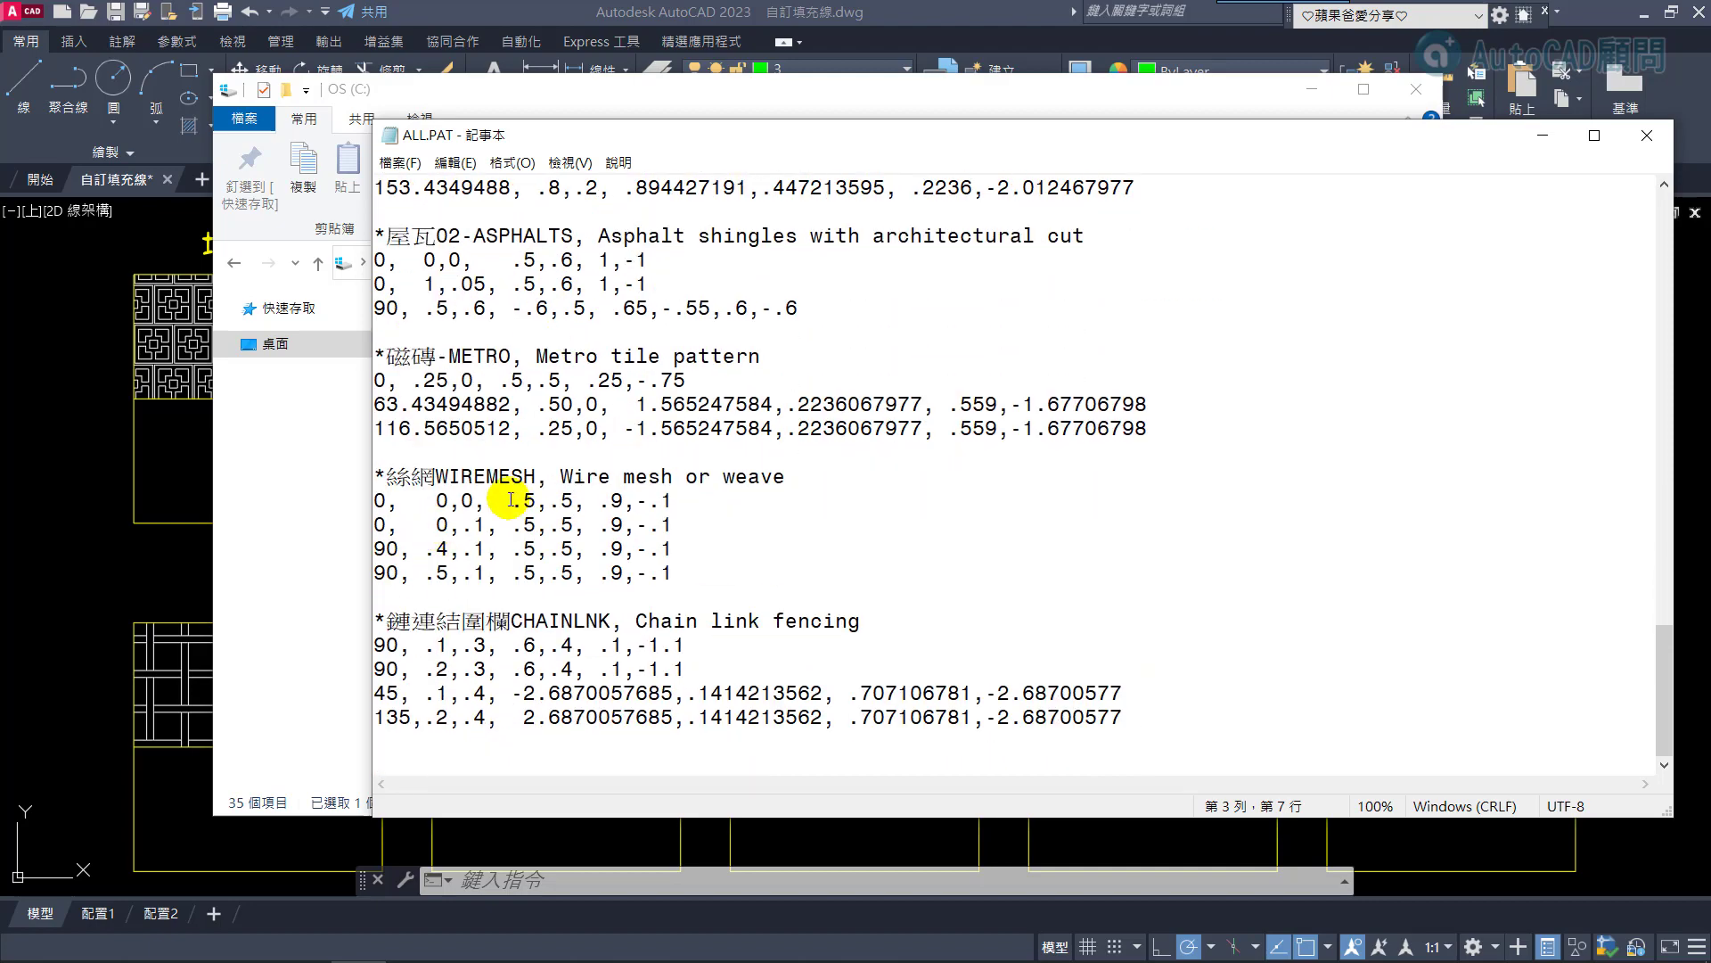
pyautogui.moveTo(1223, 143); pyautogui.dragTo(1241, 217)
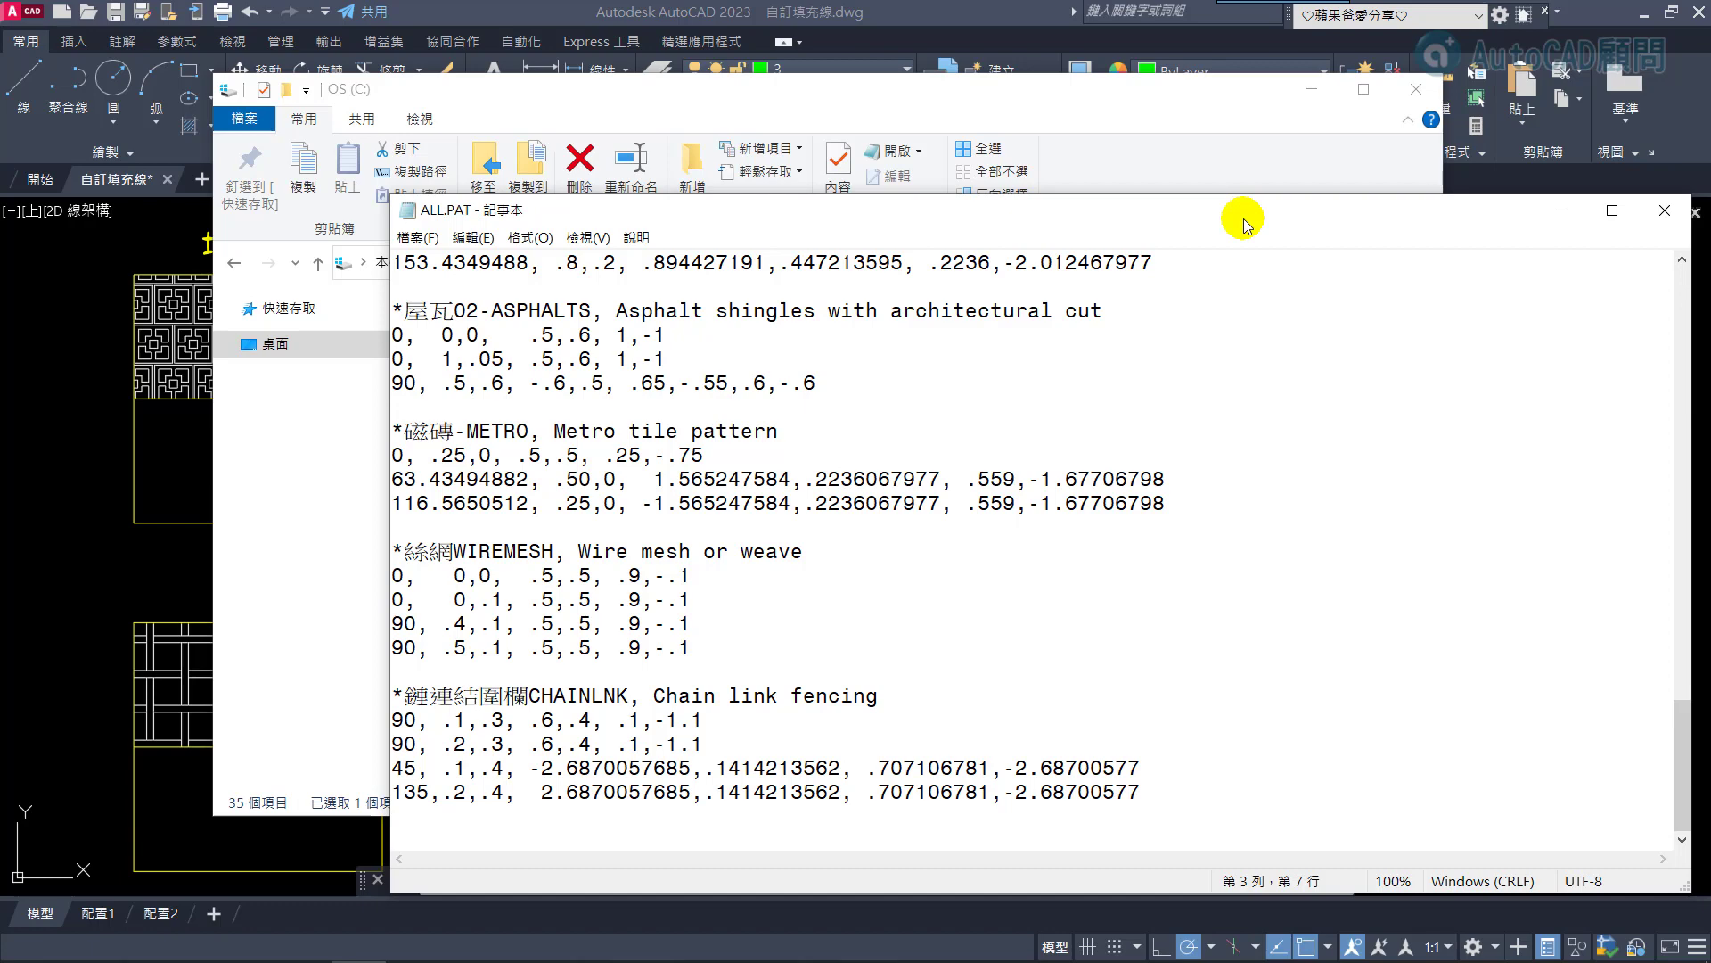
# Launch Manage Plotters from AutoCAD's Application menu under Print
pyautogui.click(115, 259)
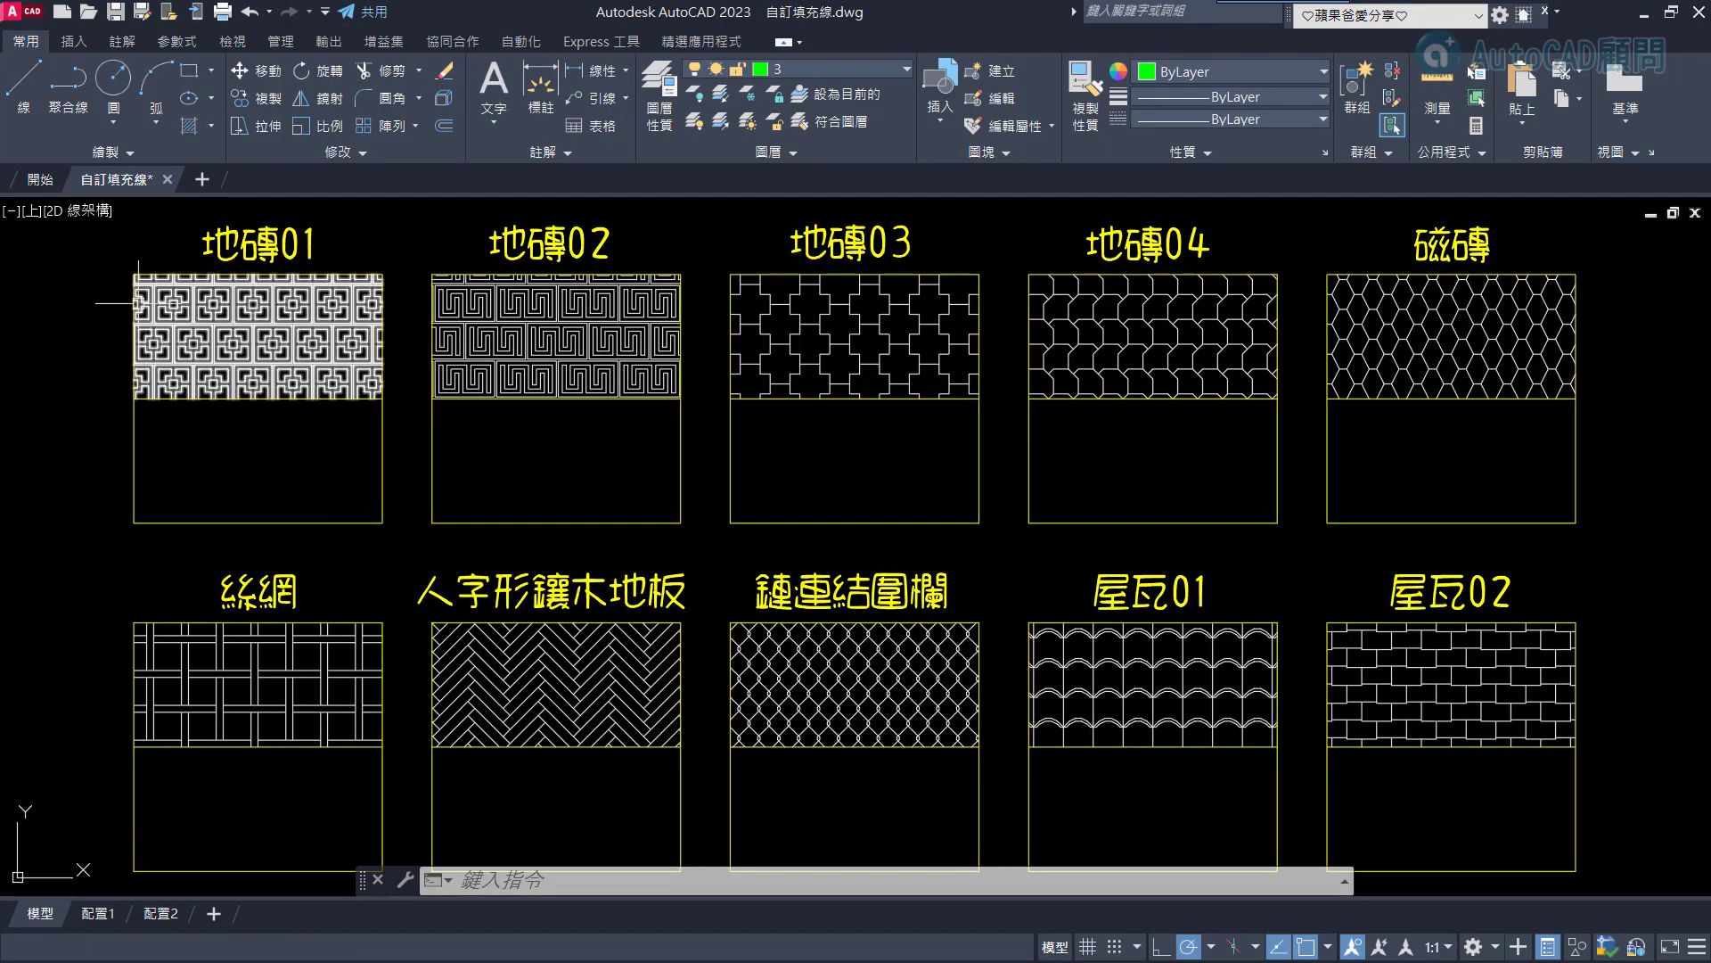
pyautogui.click(27, 14)
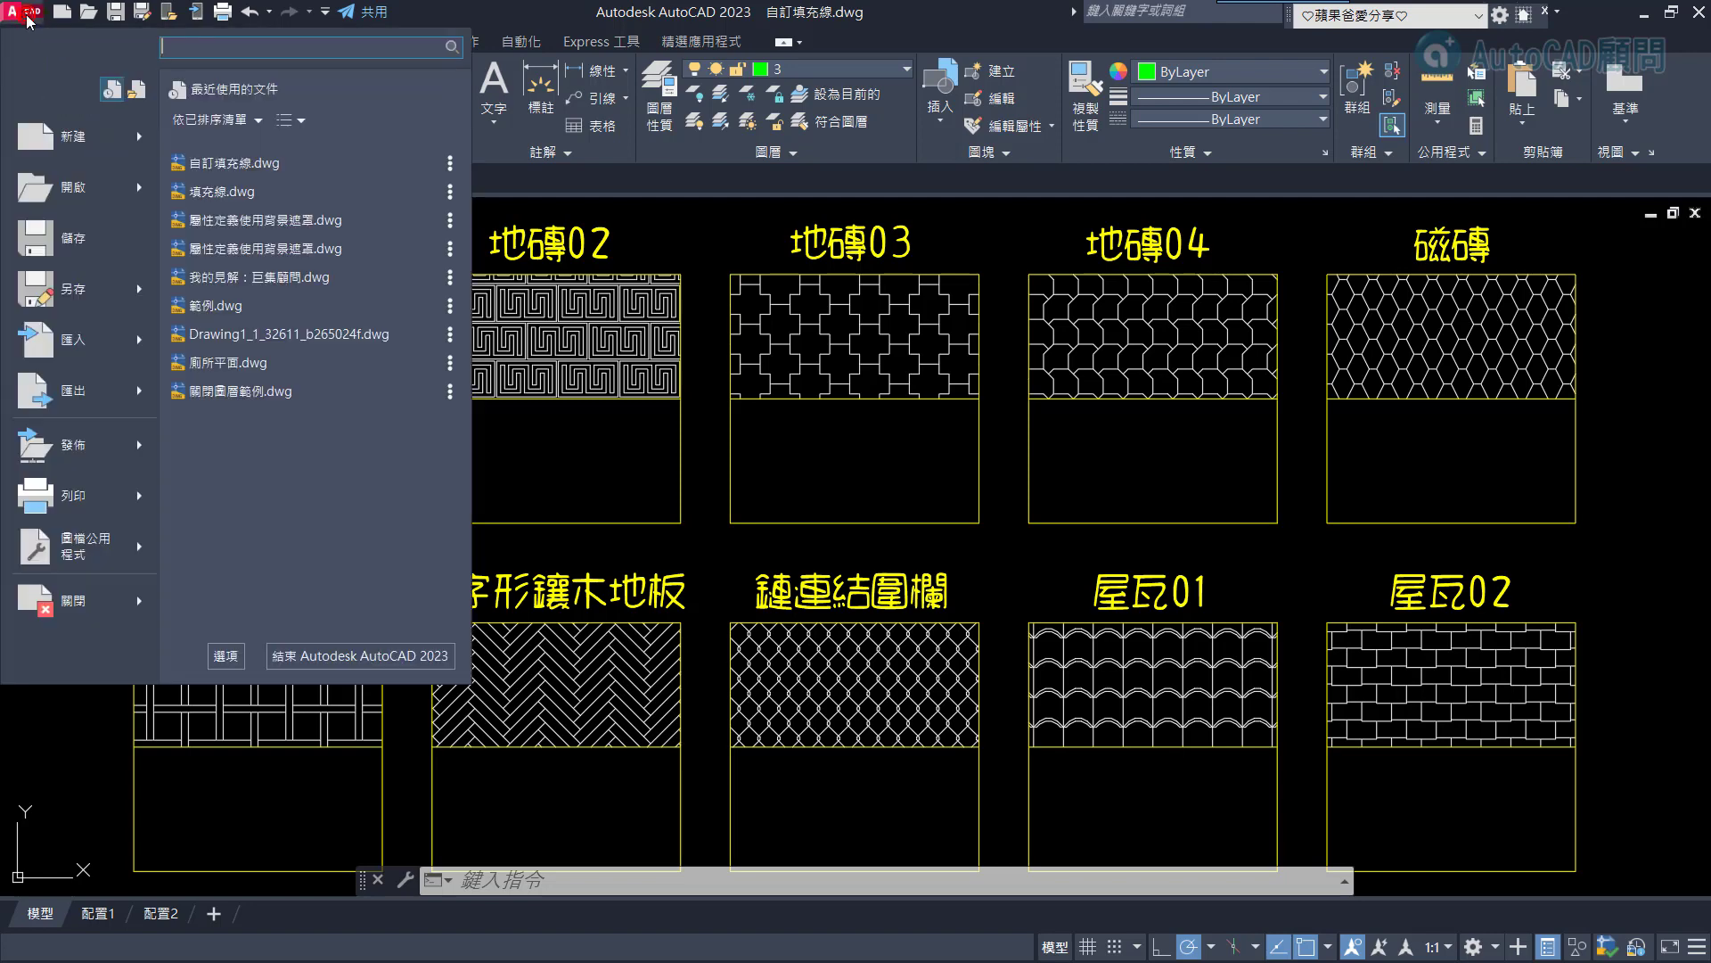
pyautogui.click(140, 504)
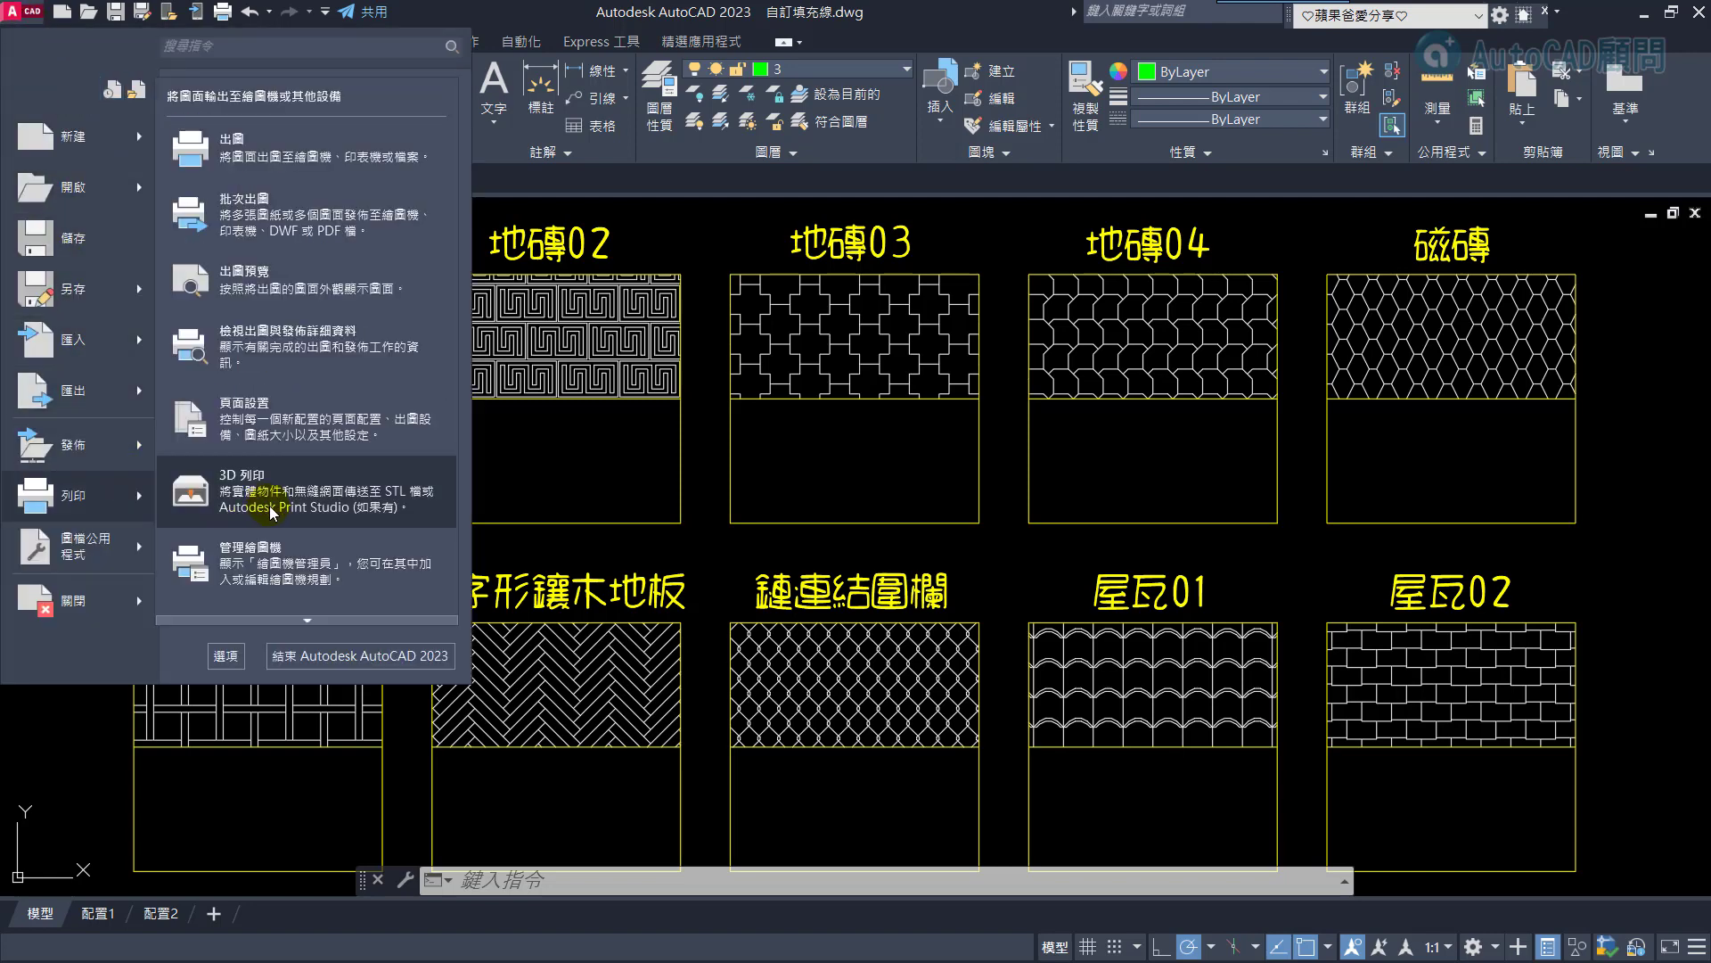
pyautogui.click(276, 558)
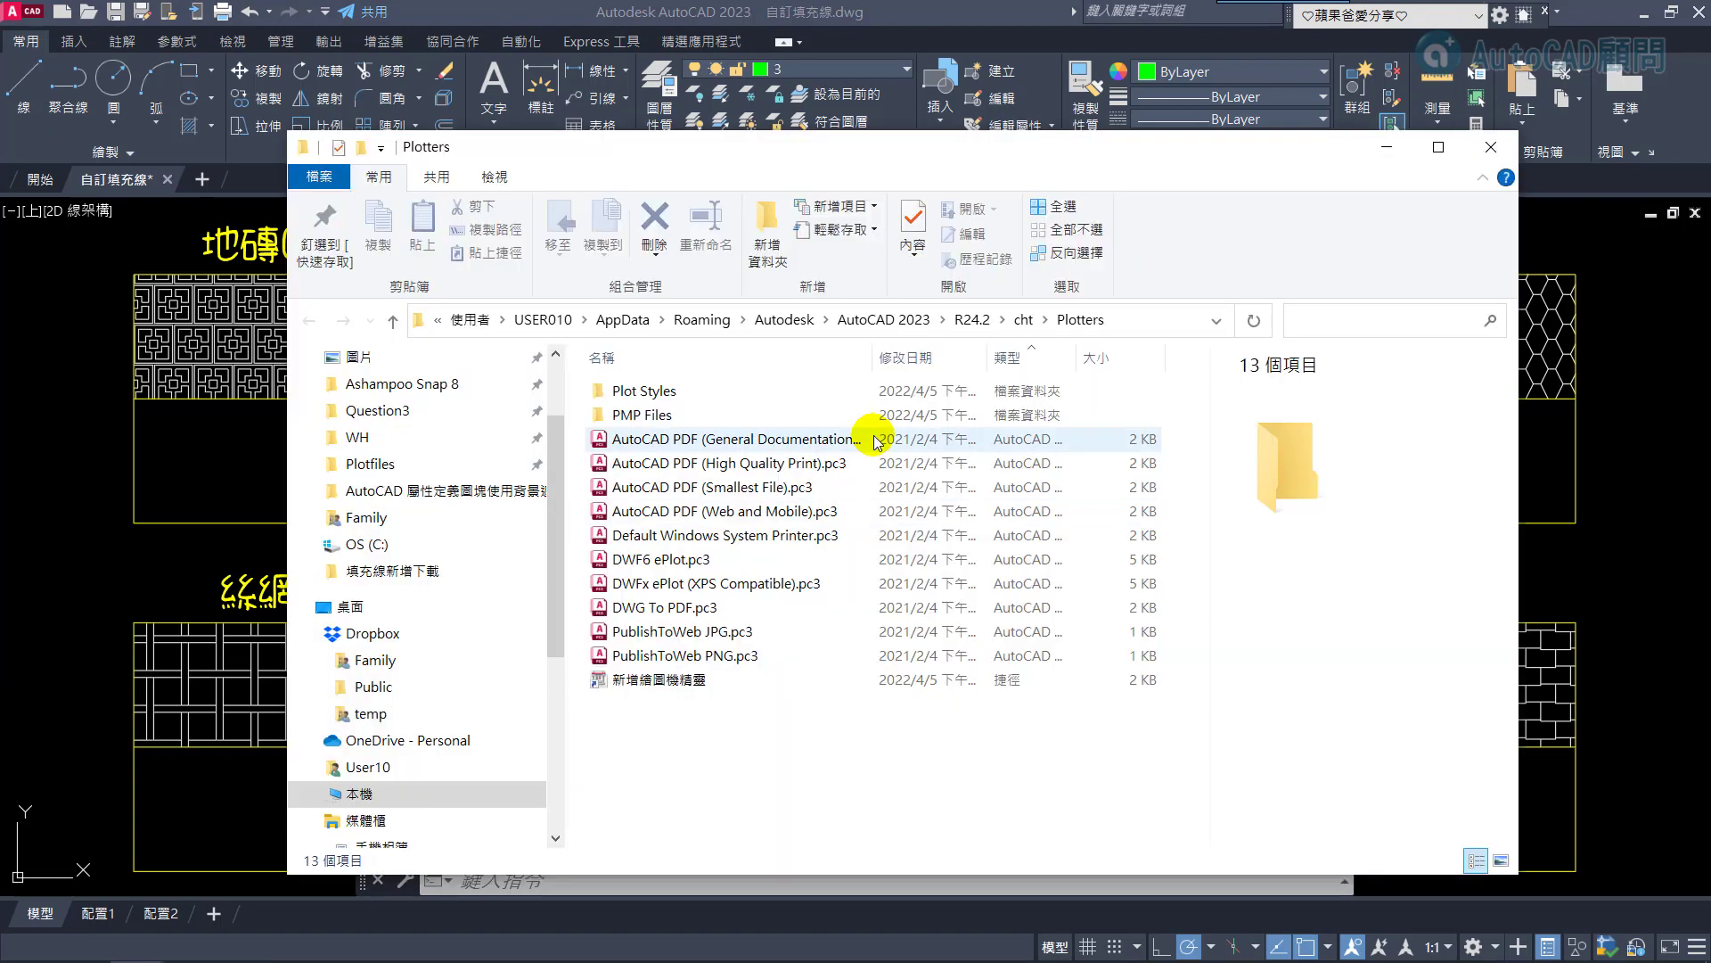
# Go up from the Plotters folder into AutoCAD's Support folder with file name extensions shown
pyautogui.click(394, 321)
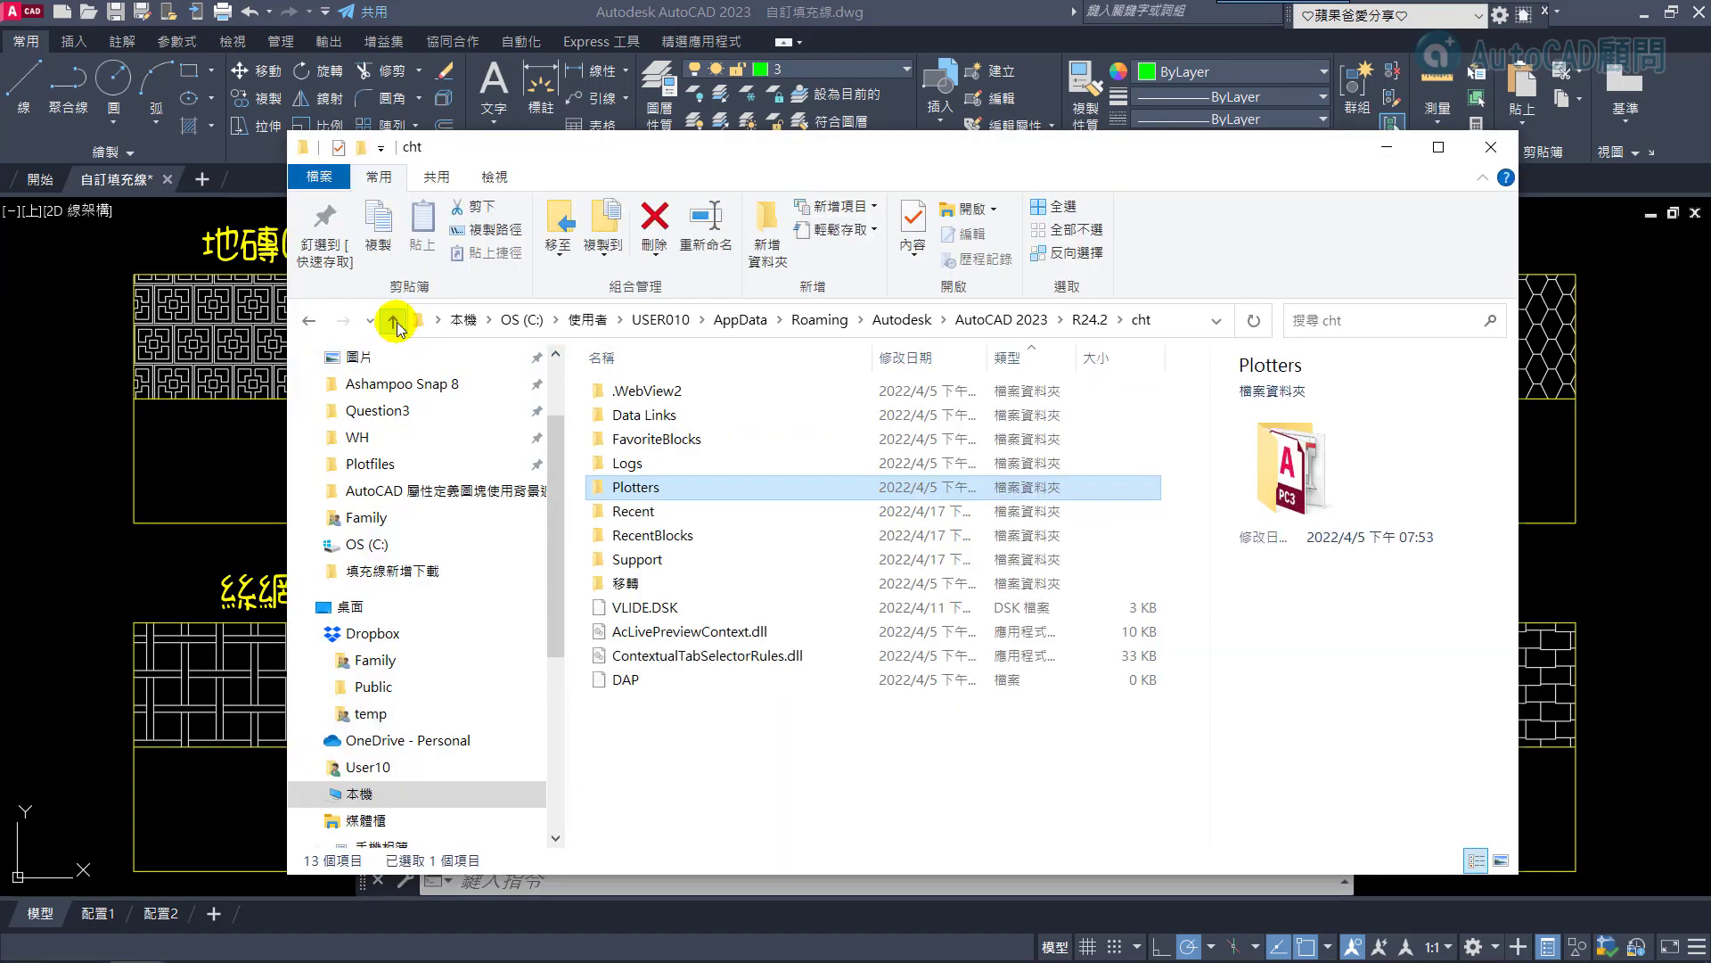
pyautogui.doubleClick(637, 560)
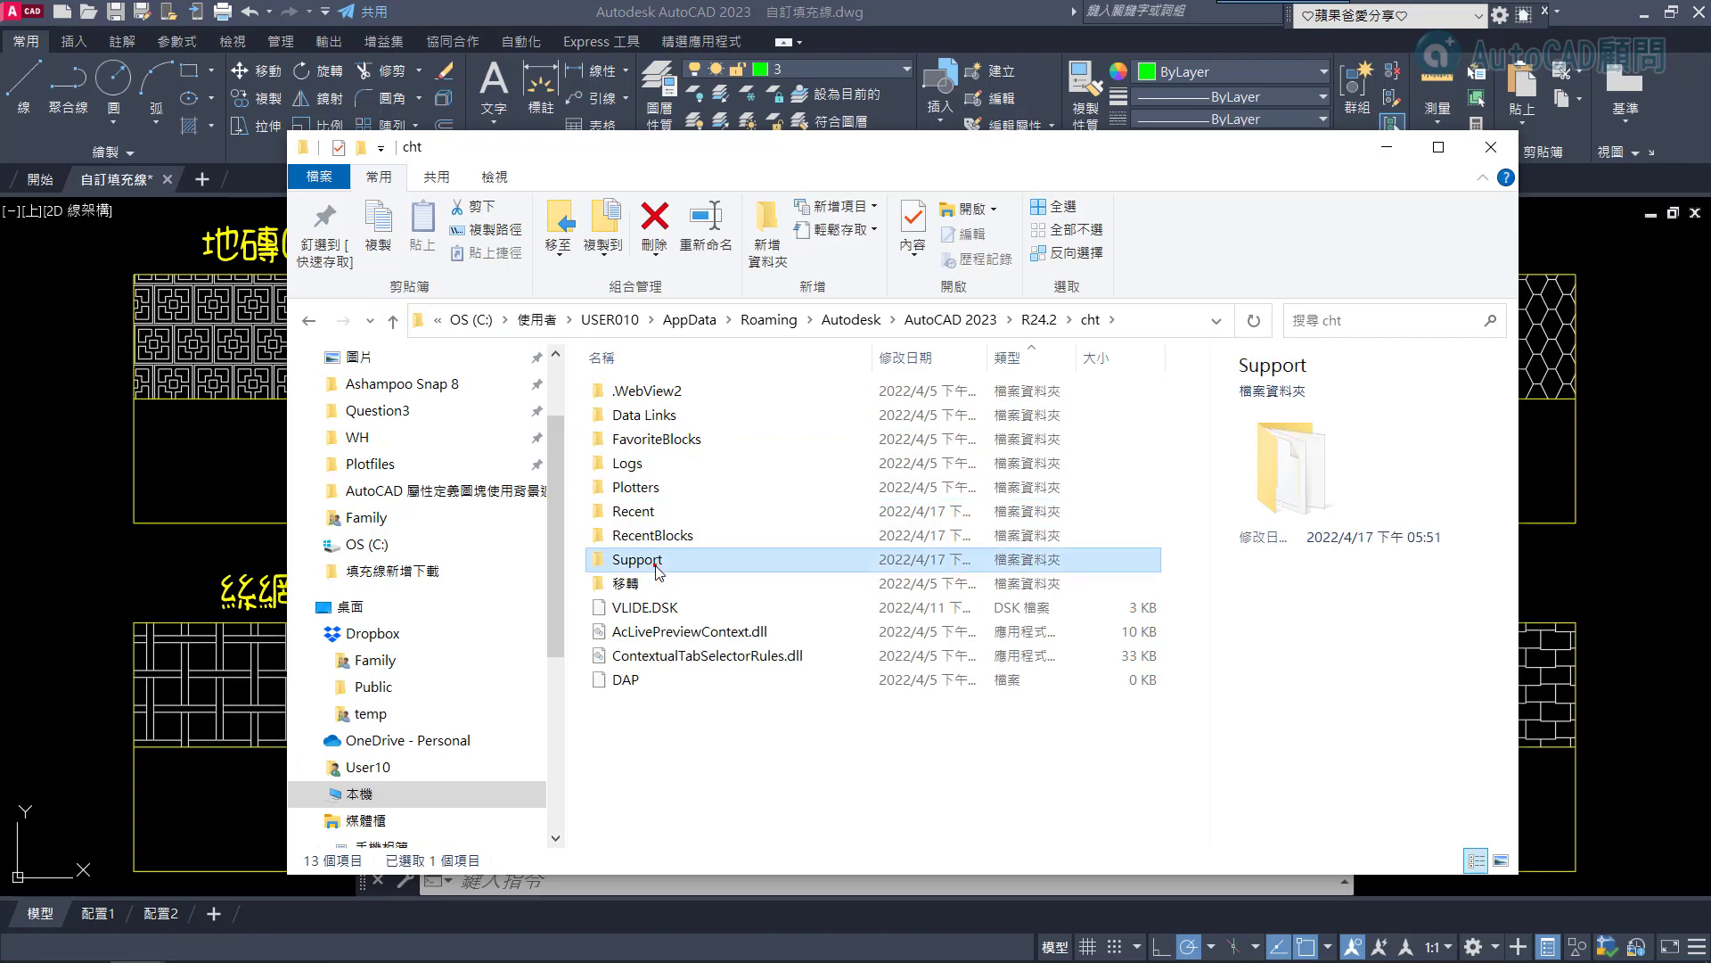
pyautogui.scroll(-1, 647, 577)
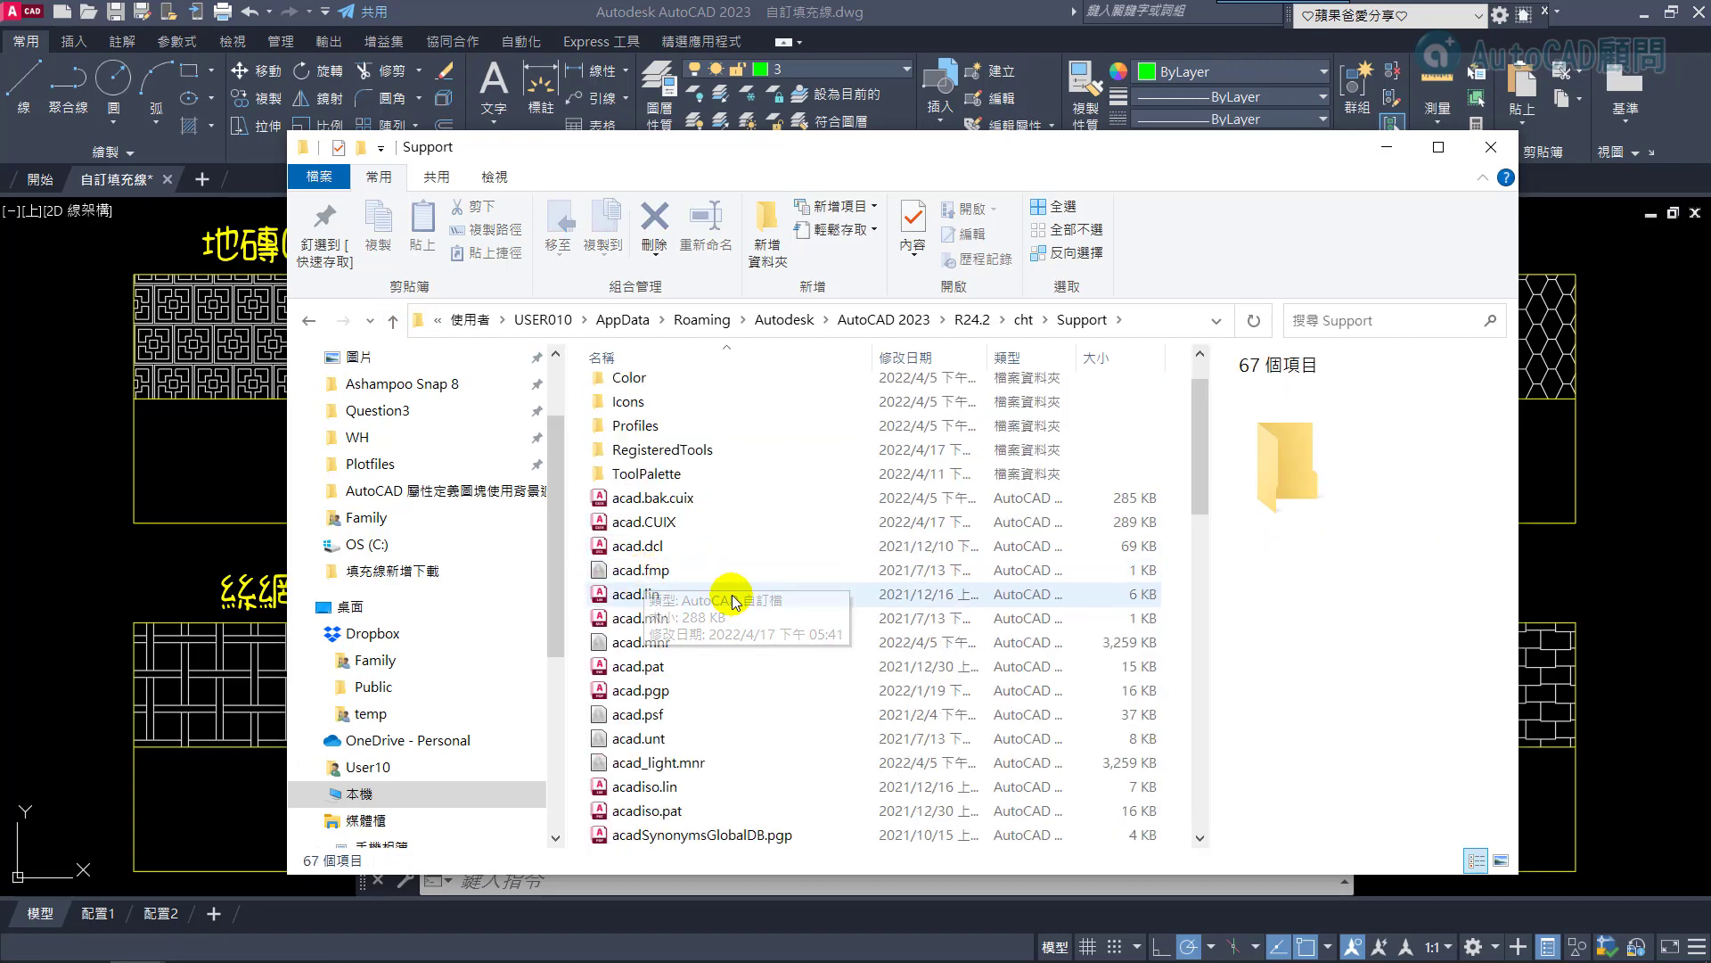
pyautogui.scroll(-1, 713, 588)
pyautogui.scroll(-1, 732, 606)
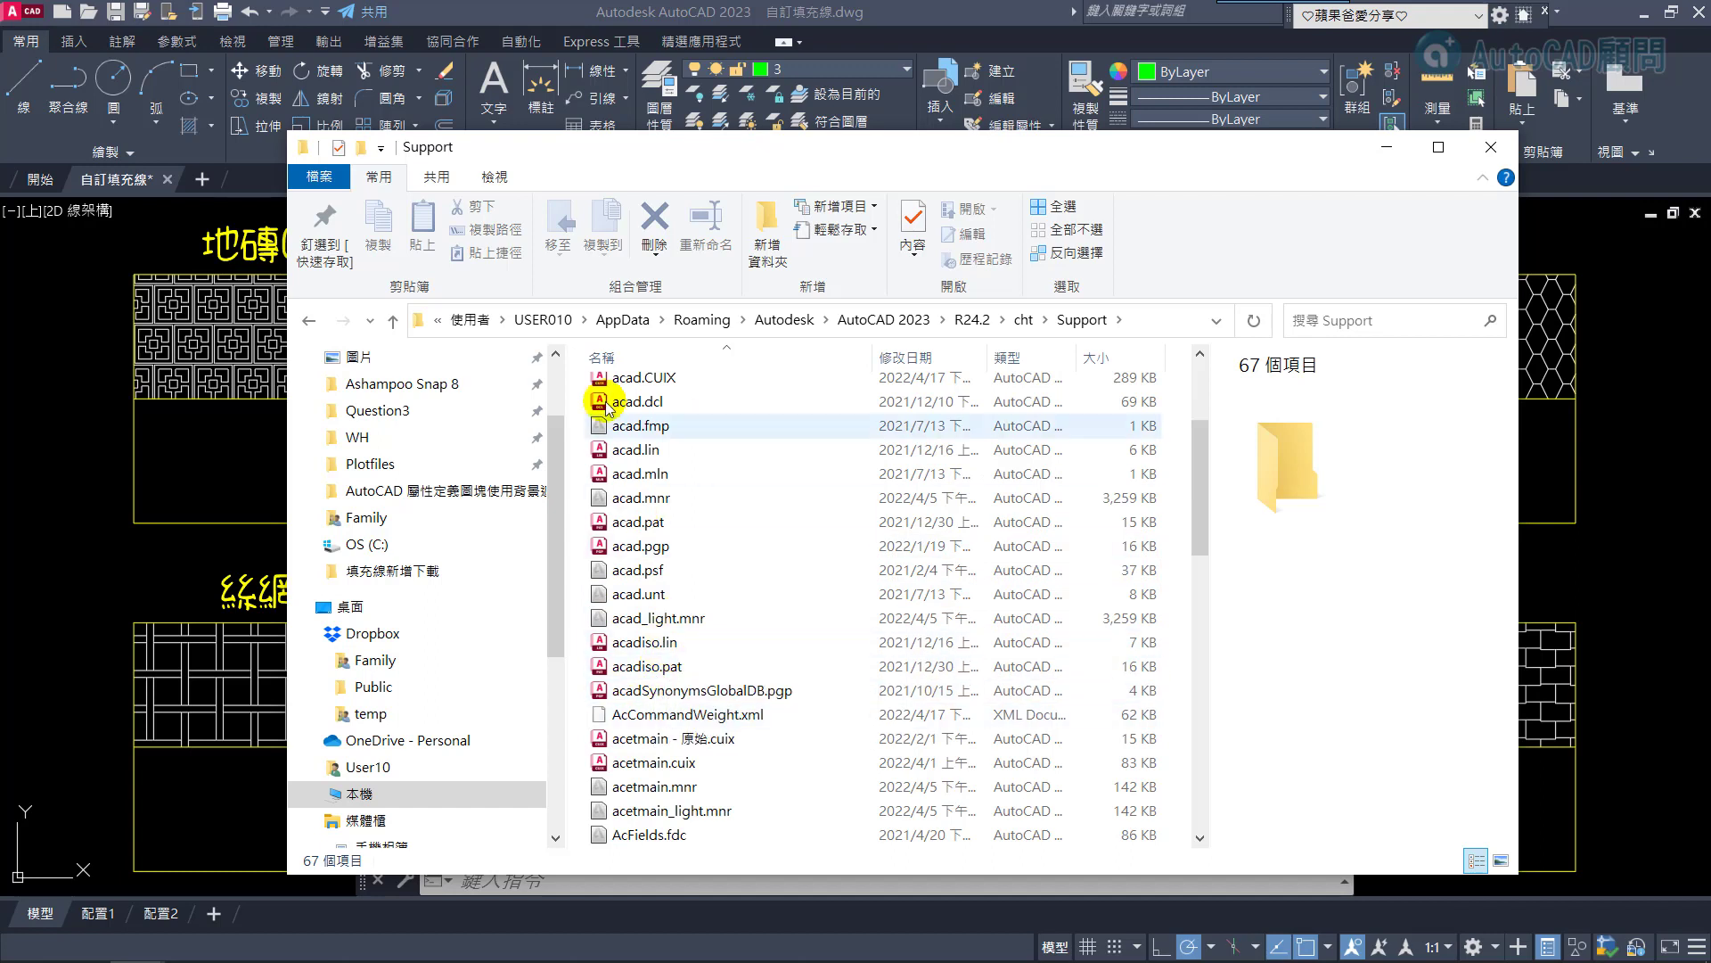
pyautogui.click(494, 178)
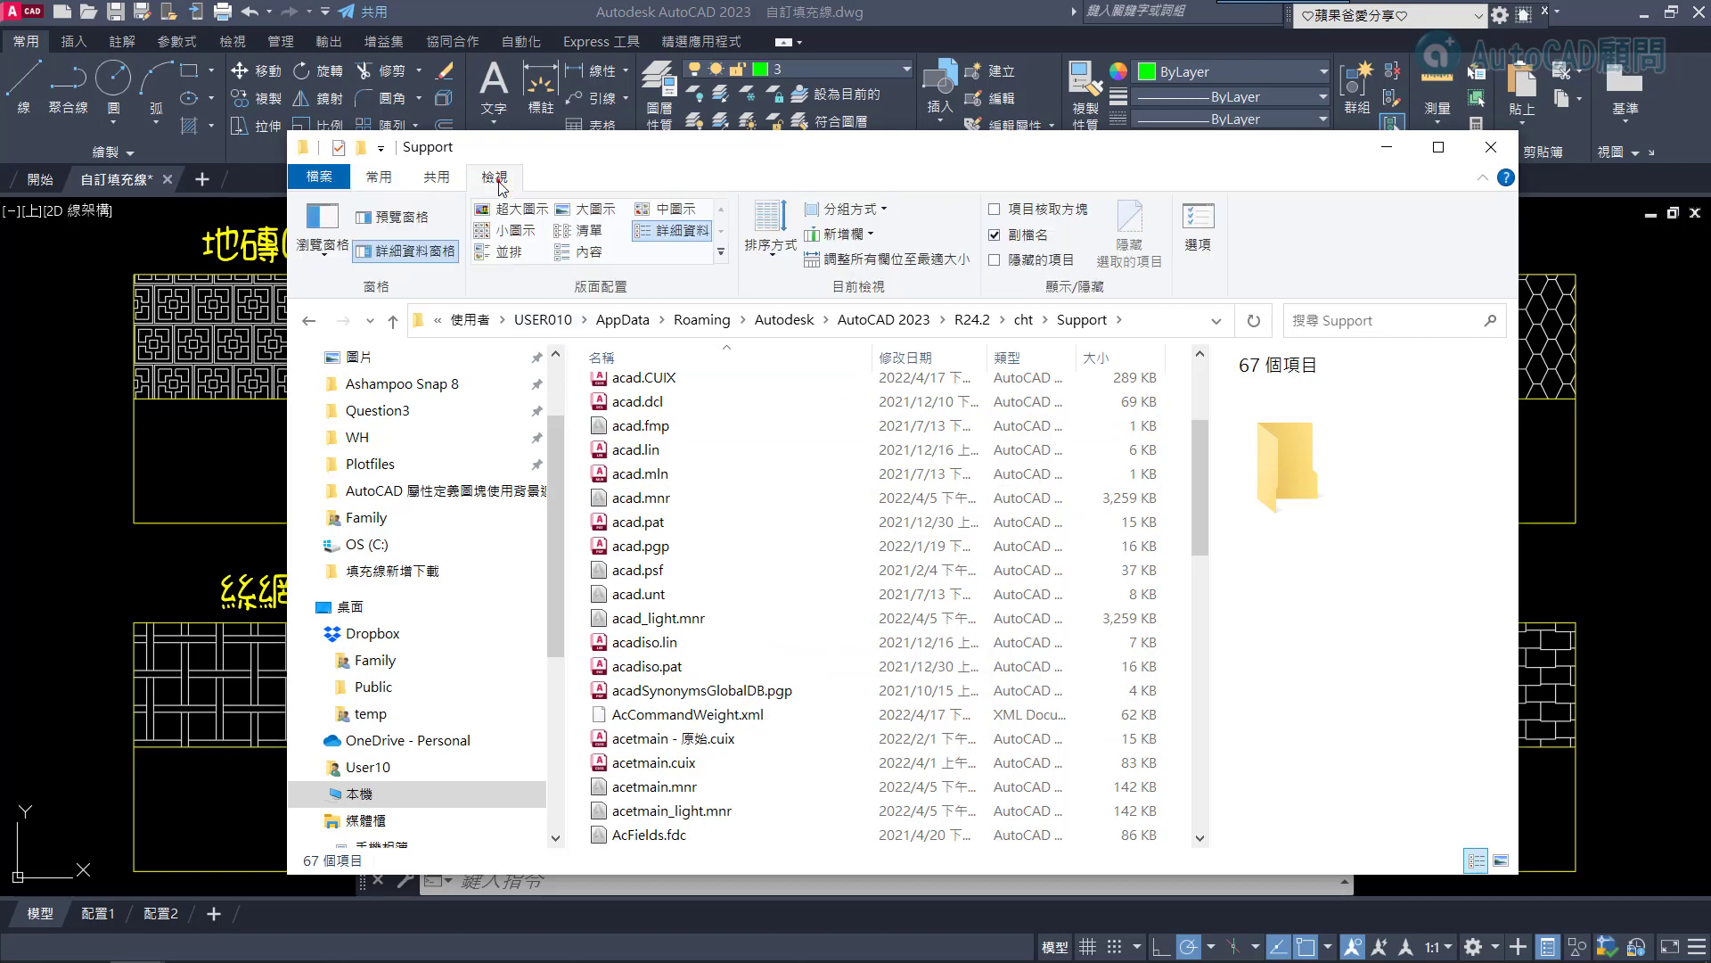
pyautogui.click(995, 235)
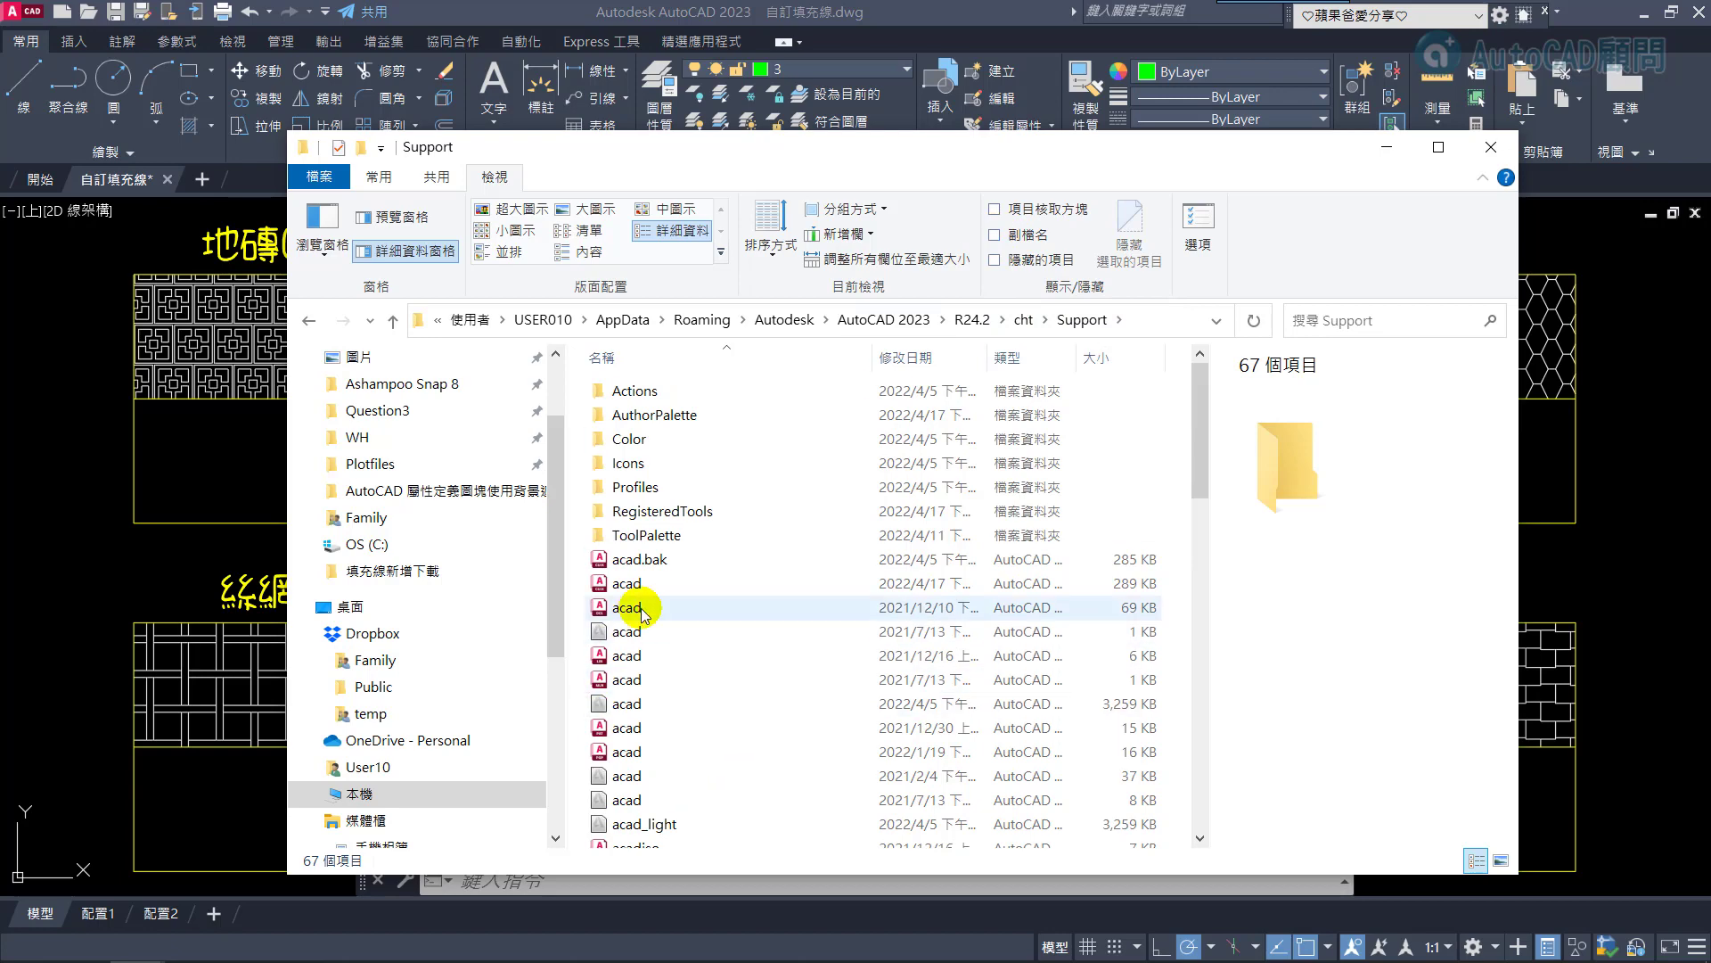
pyautogui.click(994, 234)
pyautogui.scroll(-3, 713, 579)
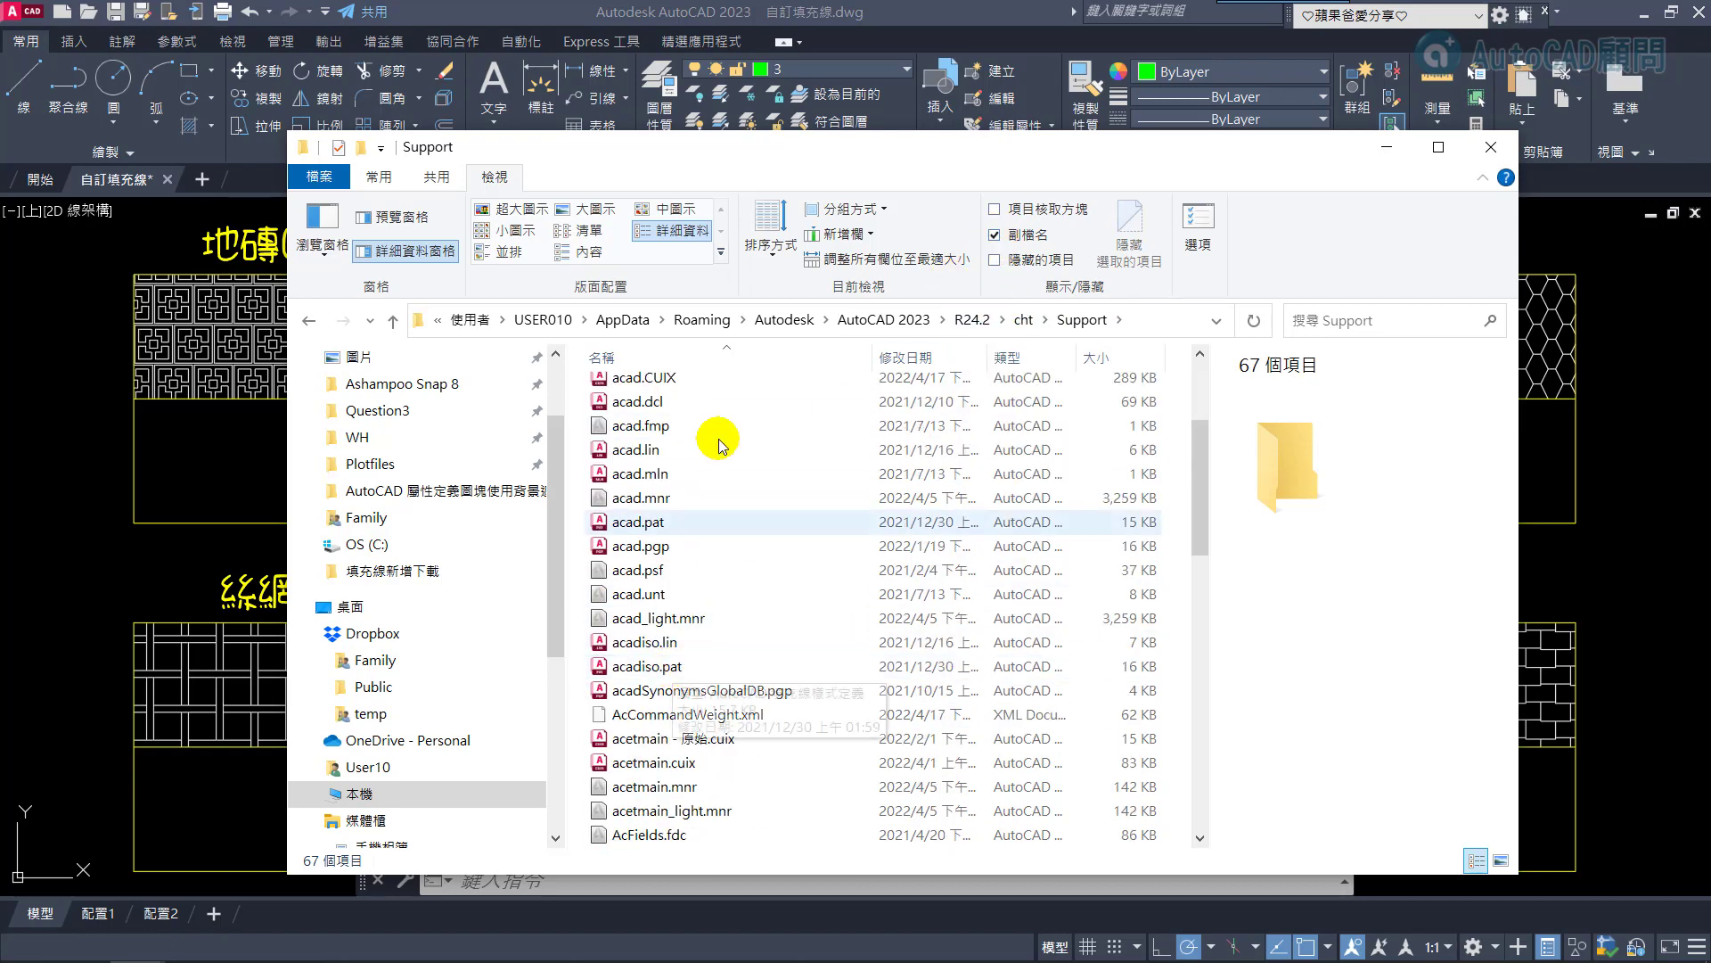
pyautogui.scroll(-1, 730, 599)
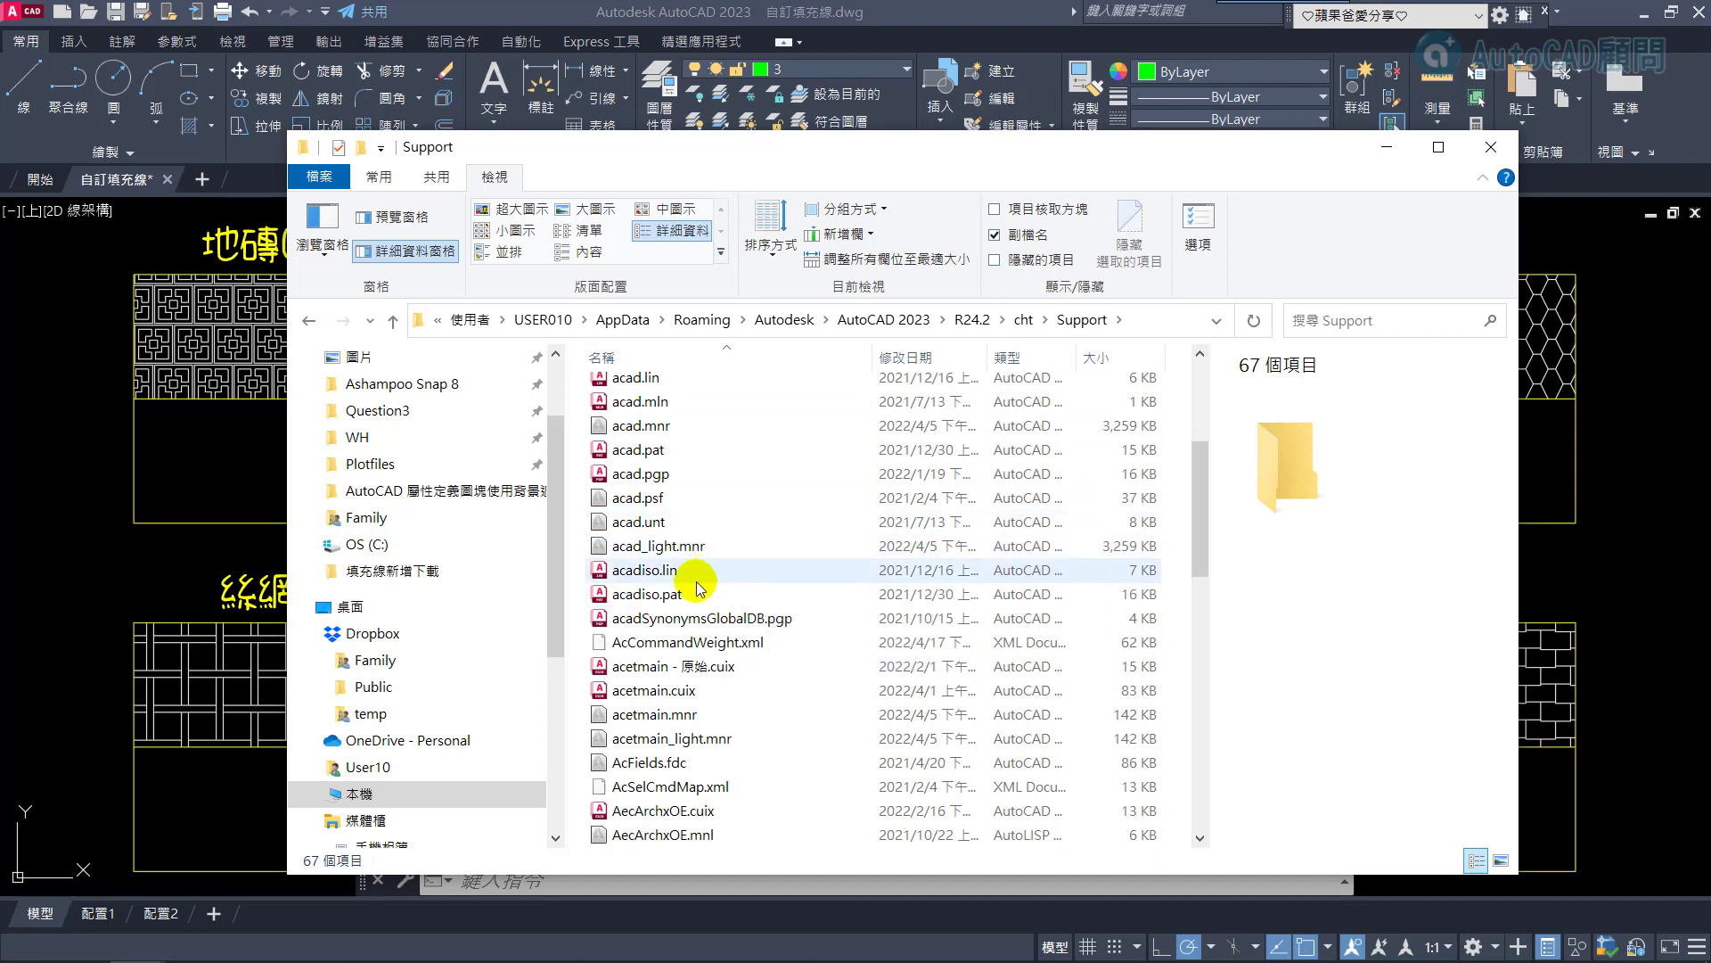
# Duplicate acadiso.pat as the backup acadiso - 複製.pat, keeping the default name
pyautogui.click(640, 598)
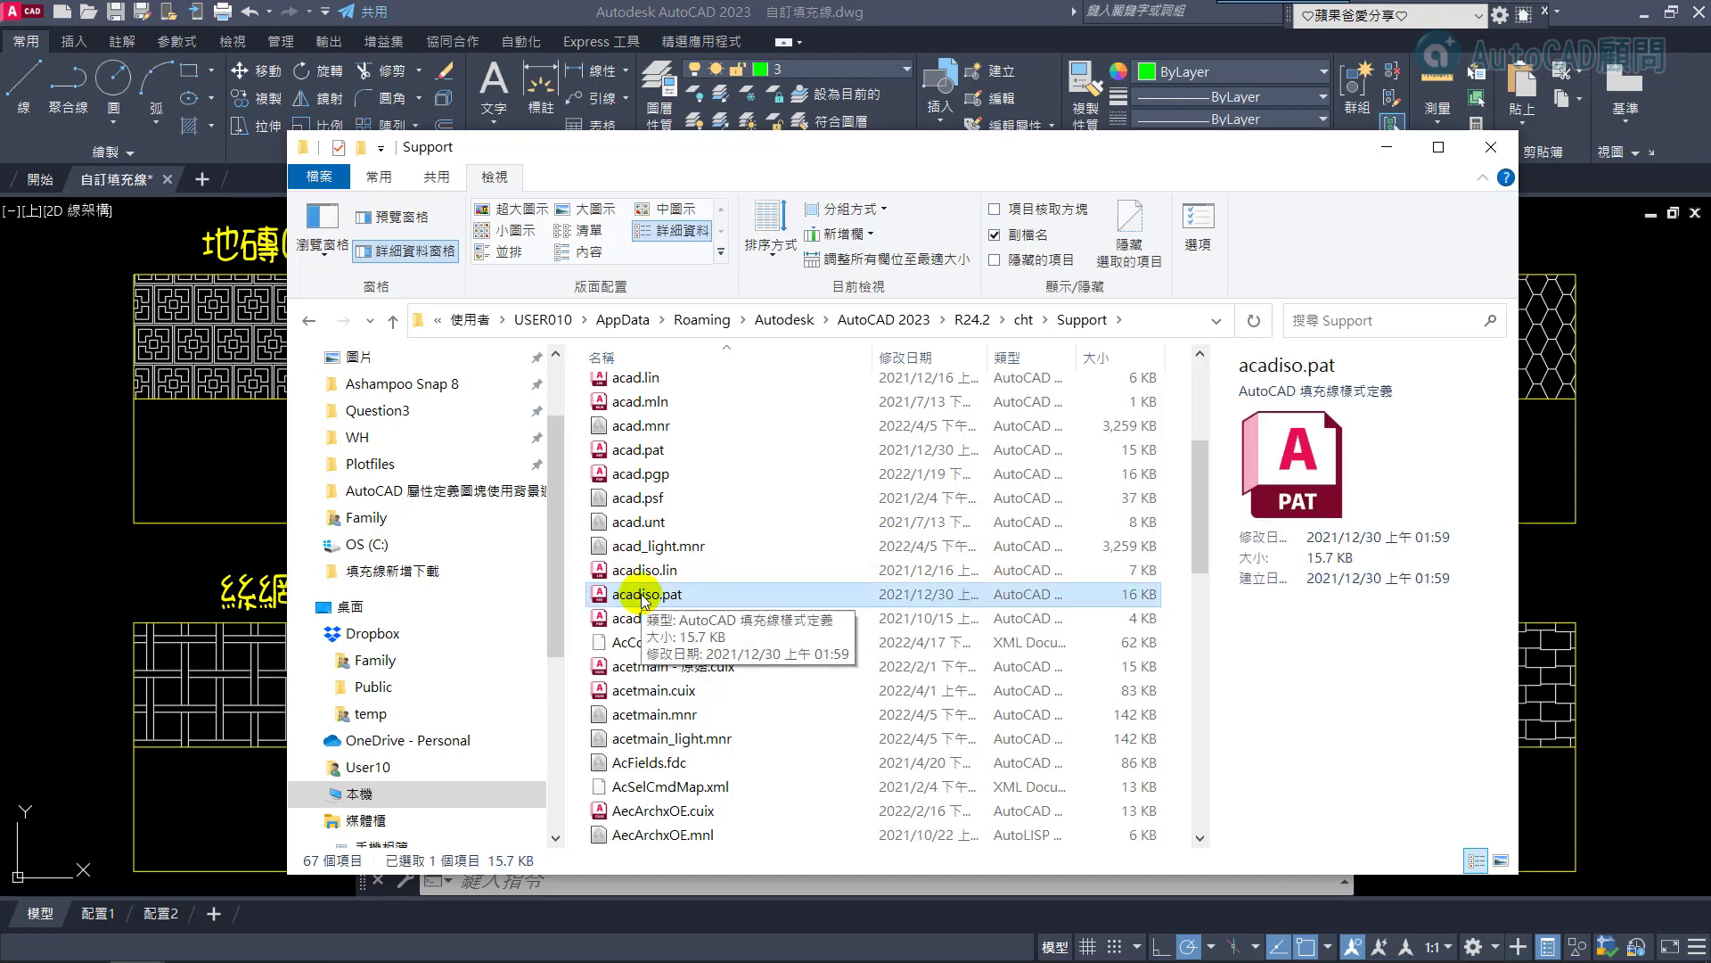
pyautogui.hotkey('ctrl', 'c')
pyautogui.hotkey('ctrl', 'v')
pyautogui.click(651, 569)
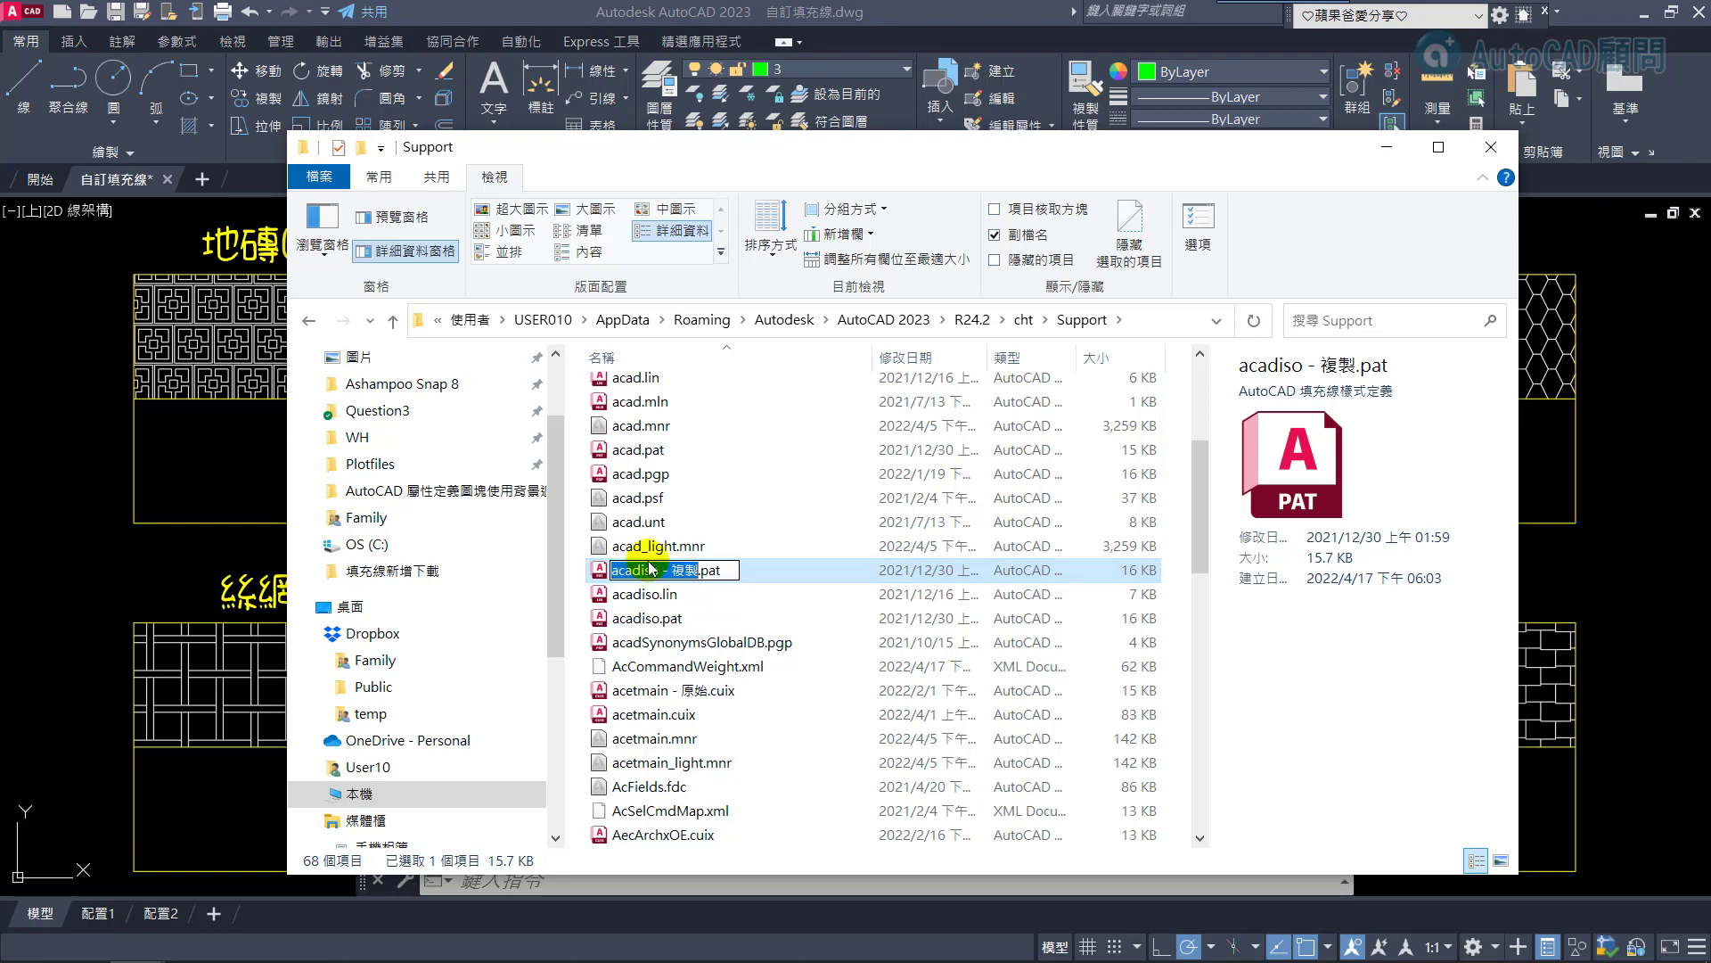
pyautogui.click(656, 593)
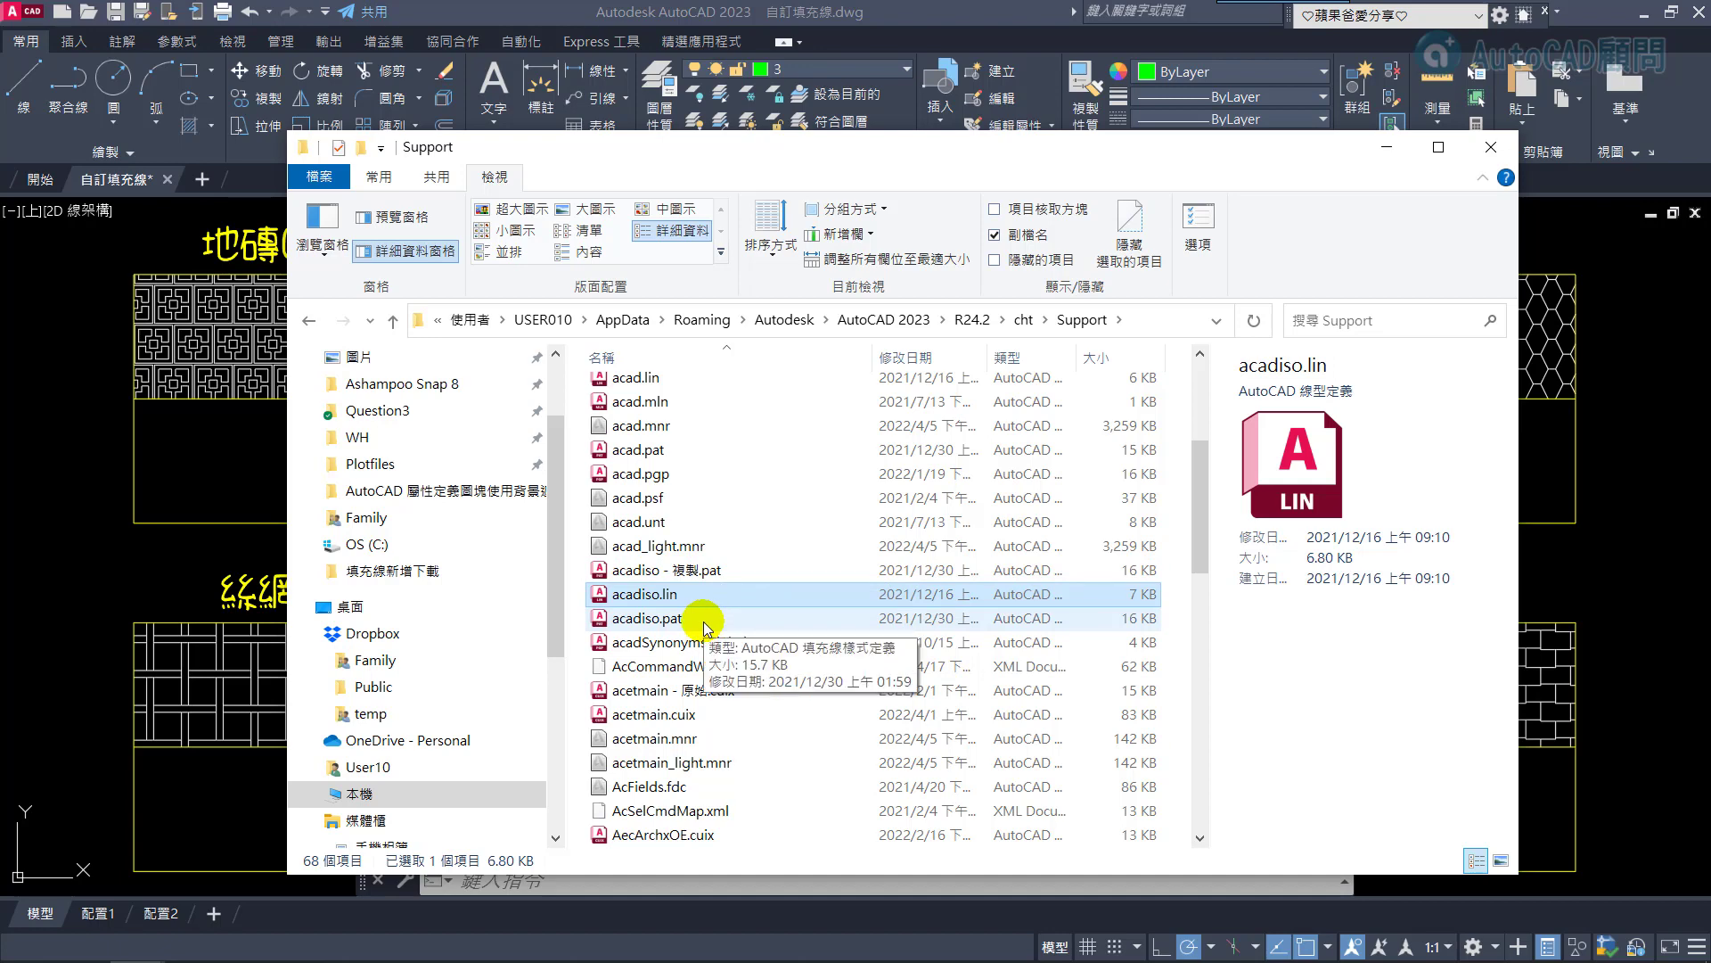
pyautogui.moveTo(764, 147); pyautogui.dragTo(635, 73)
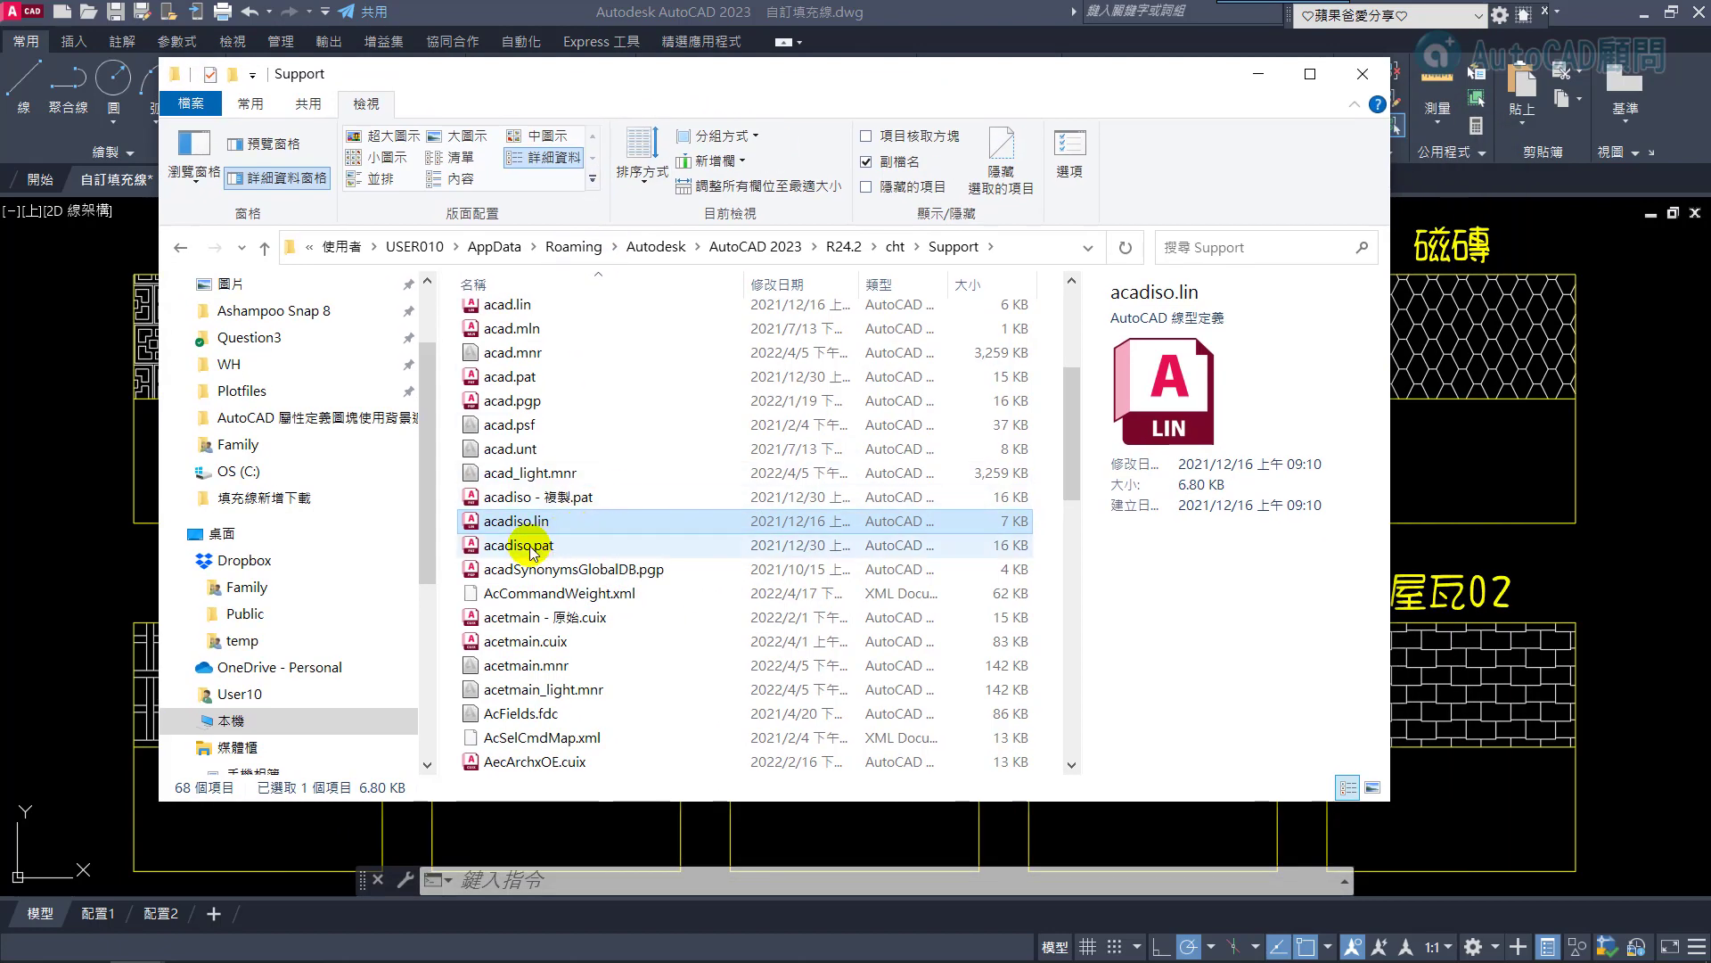
# Open acadiso.pat in Notepad and copy all the pattern text from ALL.PAT, then close ALL.PAT
pyautogui.doubleClick(526, 545)
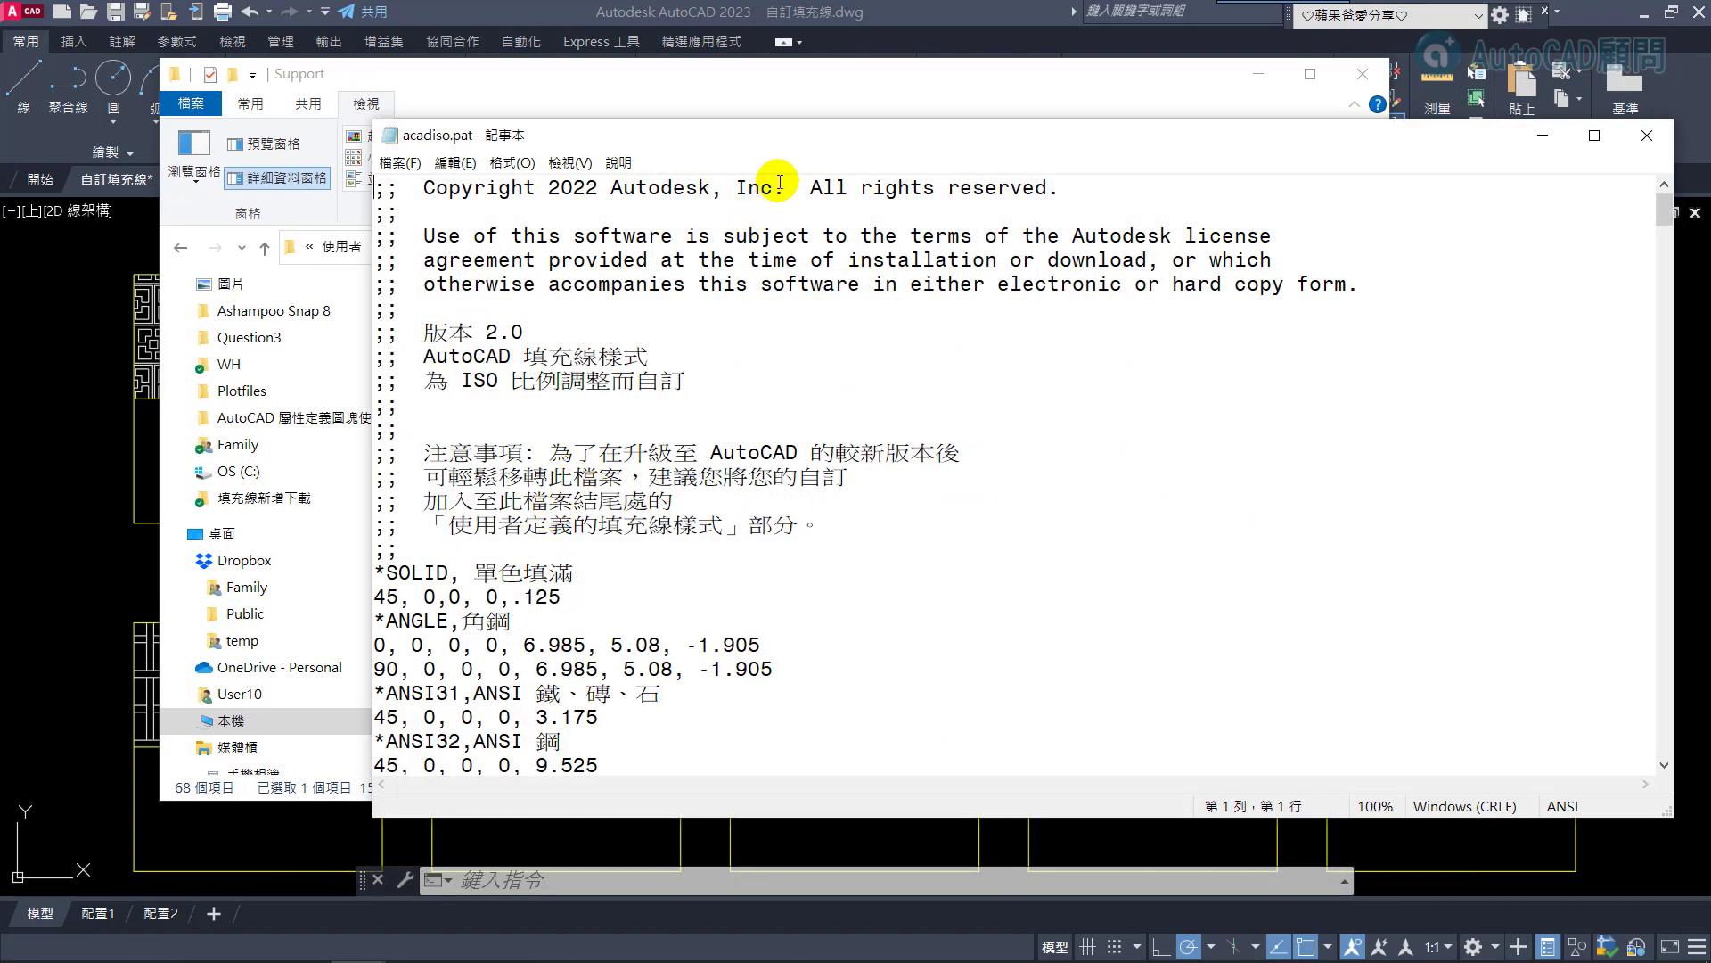
pyautogui.moveTo(792, 142); pyautogui.dragTo(476, 74)
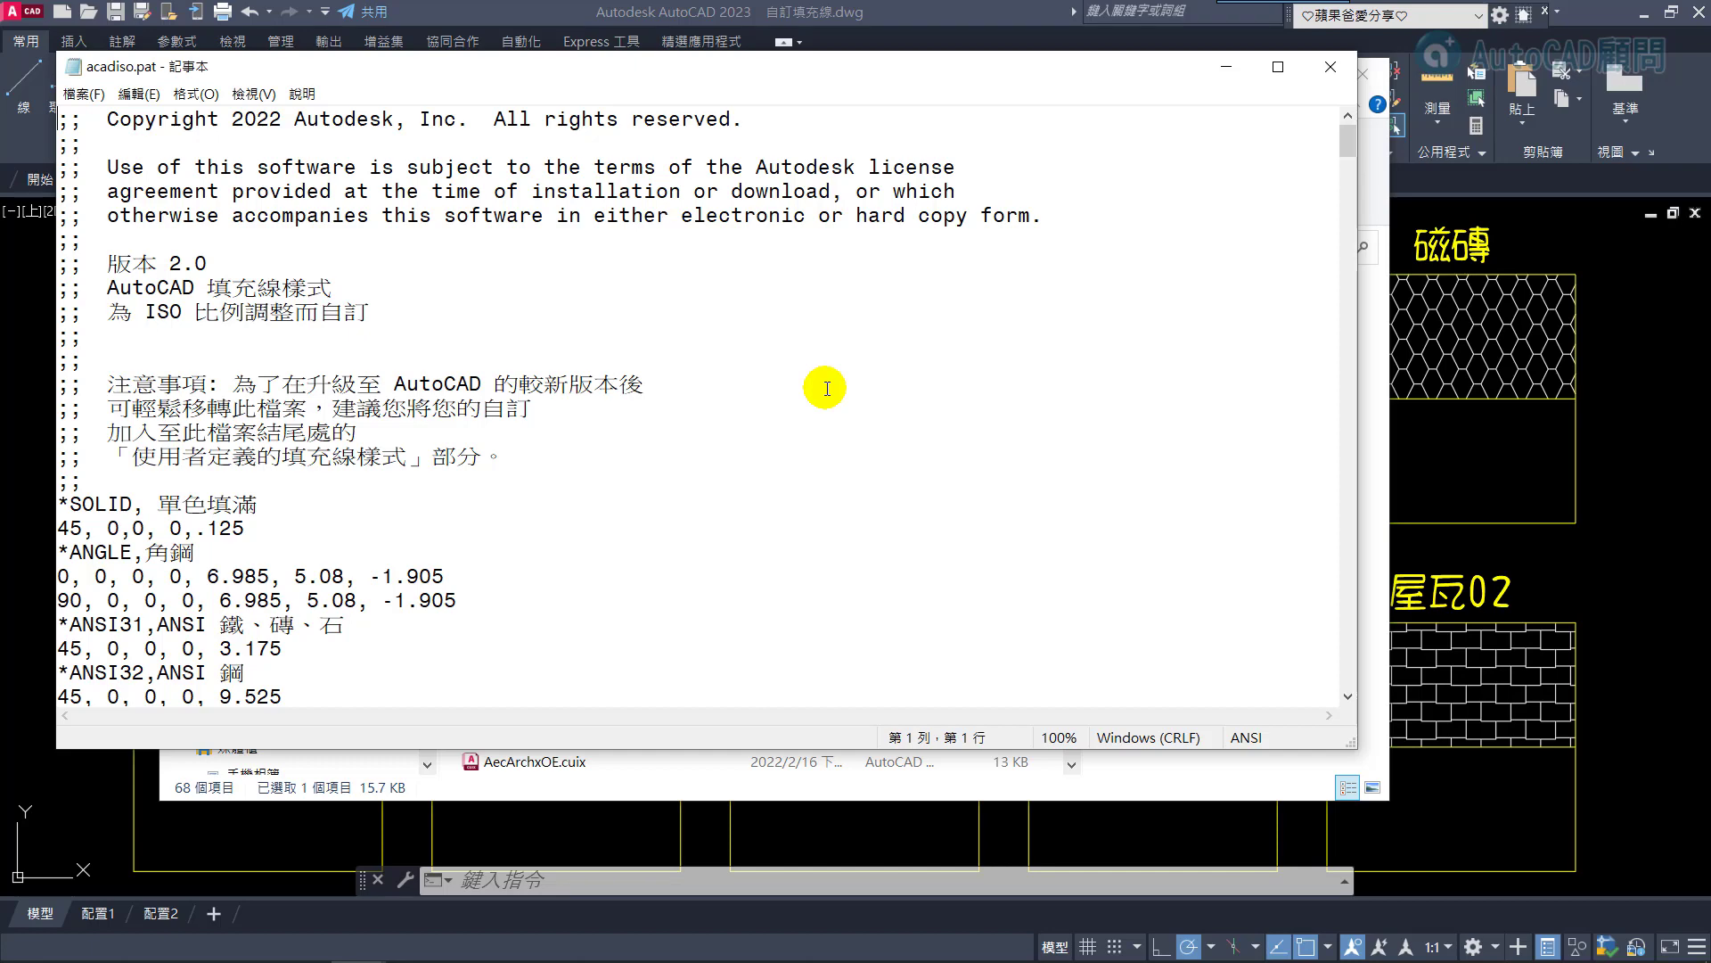
pyautogui.hotkey('alt', 'Tab')
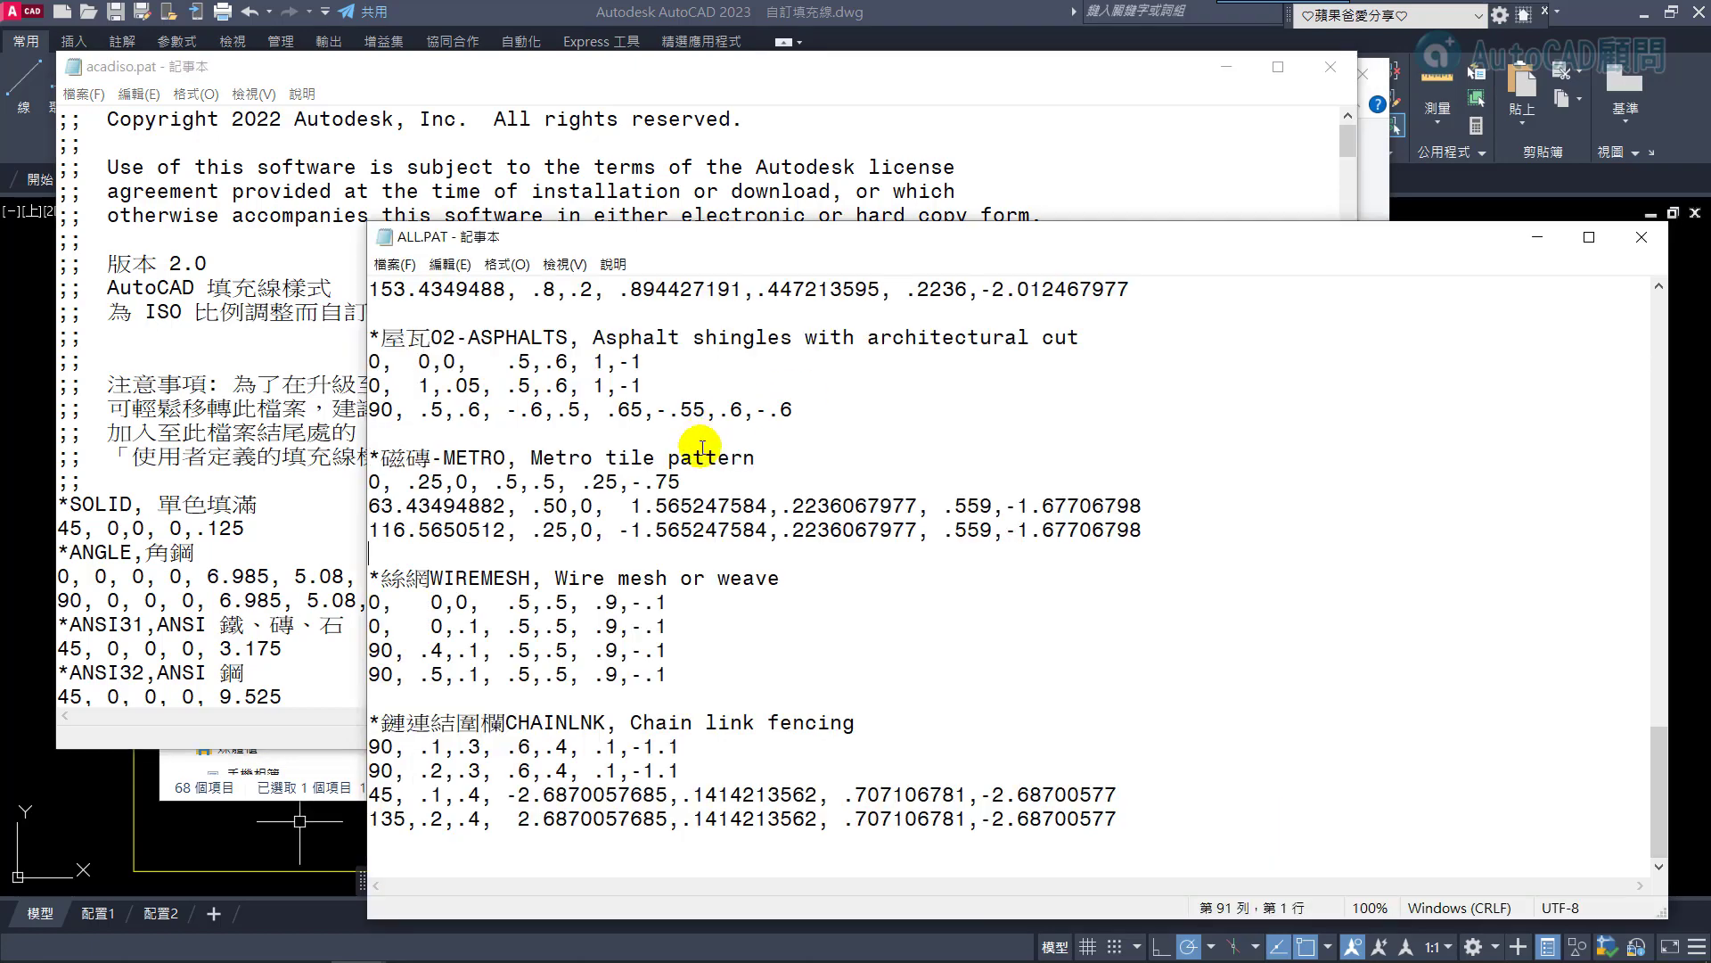
pyautogui.hotkey('ctrl', 'a')
pyautogui.hotkey('ctrl', 'c')
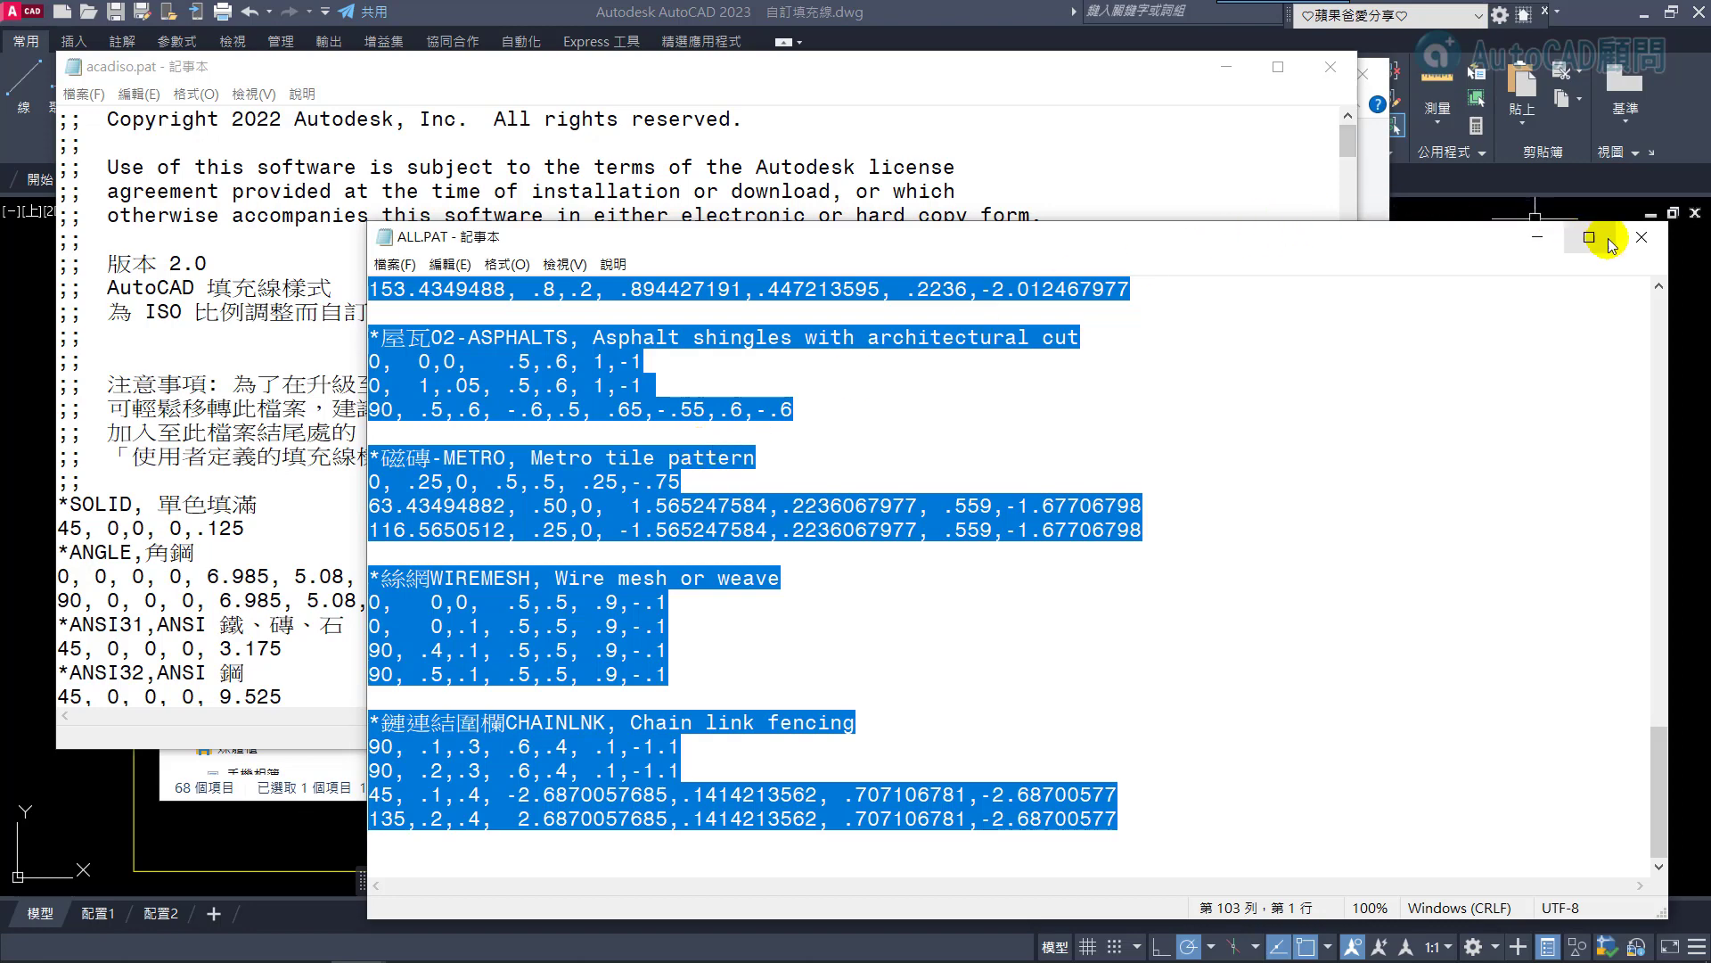
pyautogui.click(1641, 237)
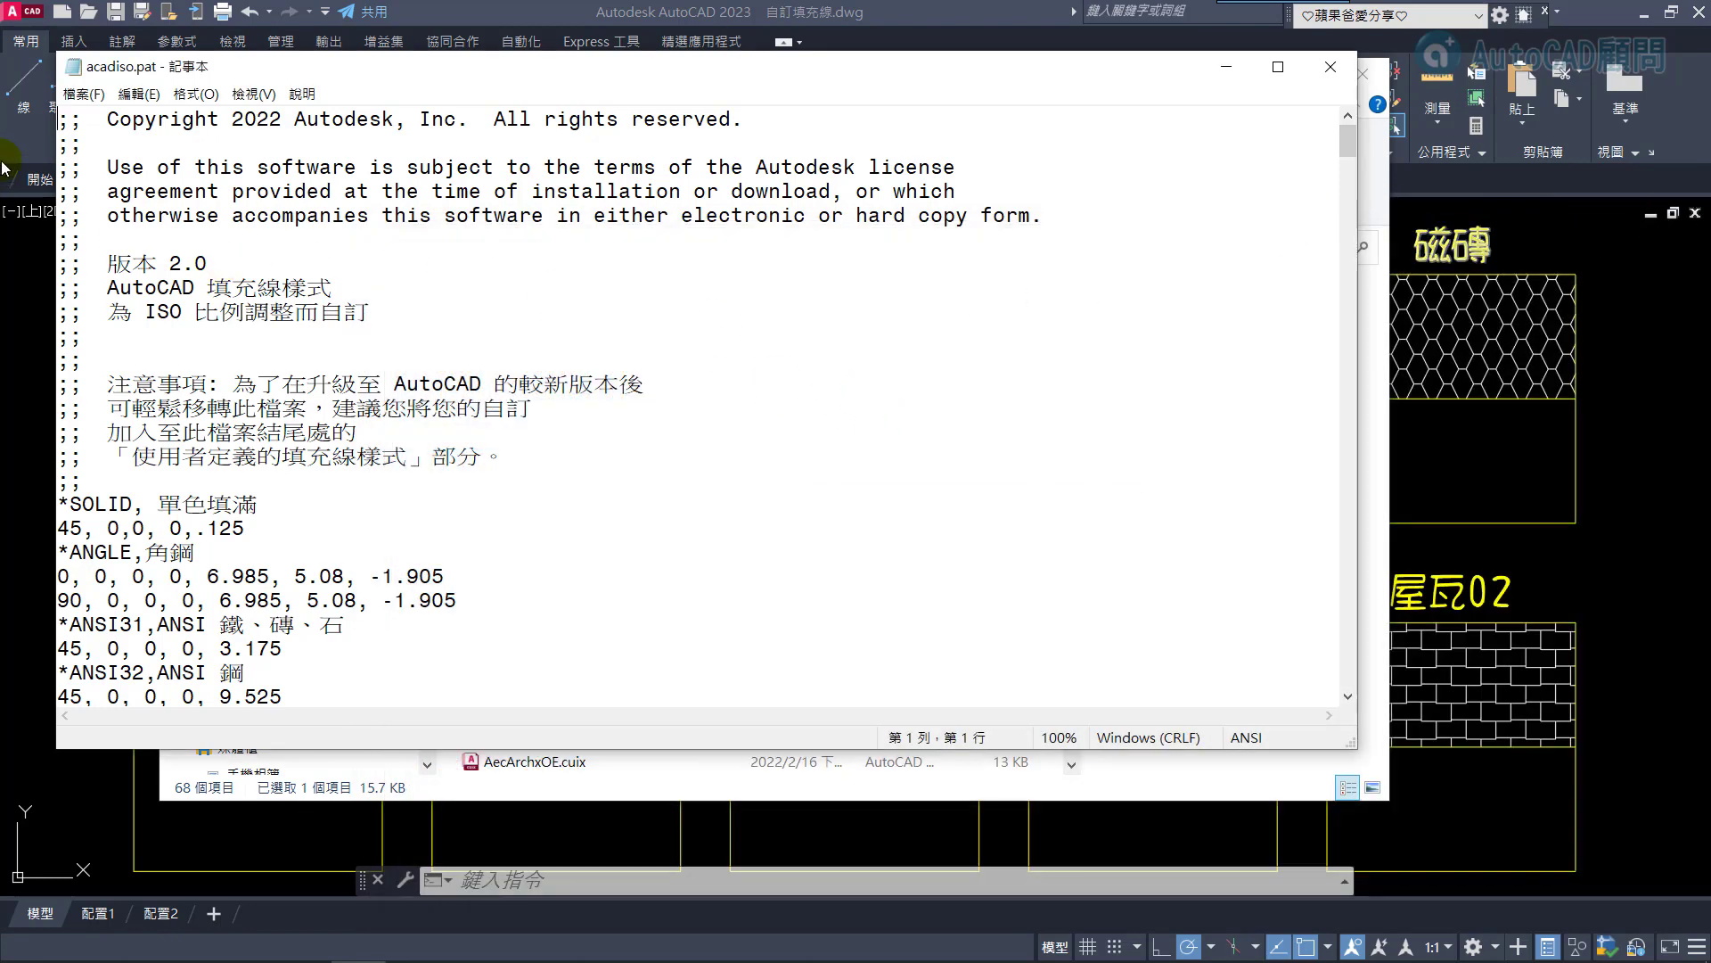
# Paste the custom hatch definitions at the top of acadiso.pat and save it
pyautogui.press('Return')
pyautogui.press('Return')
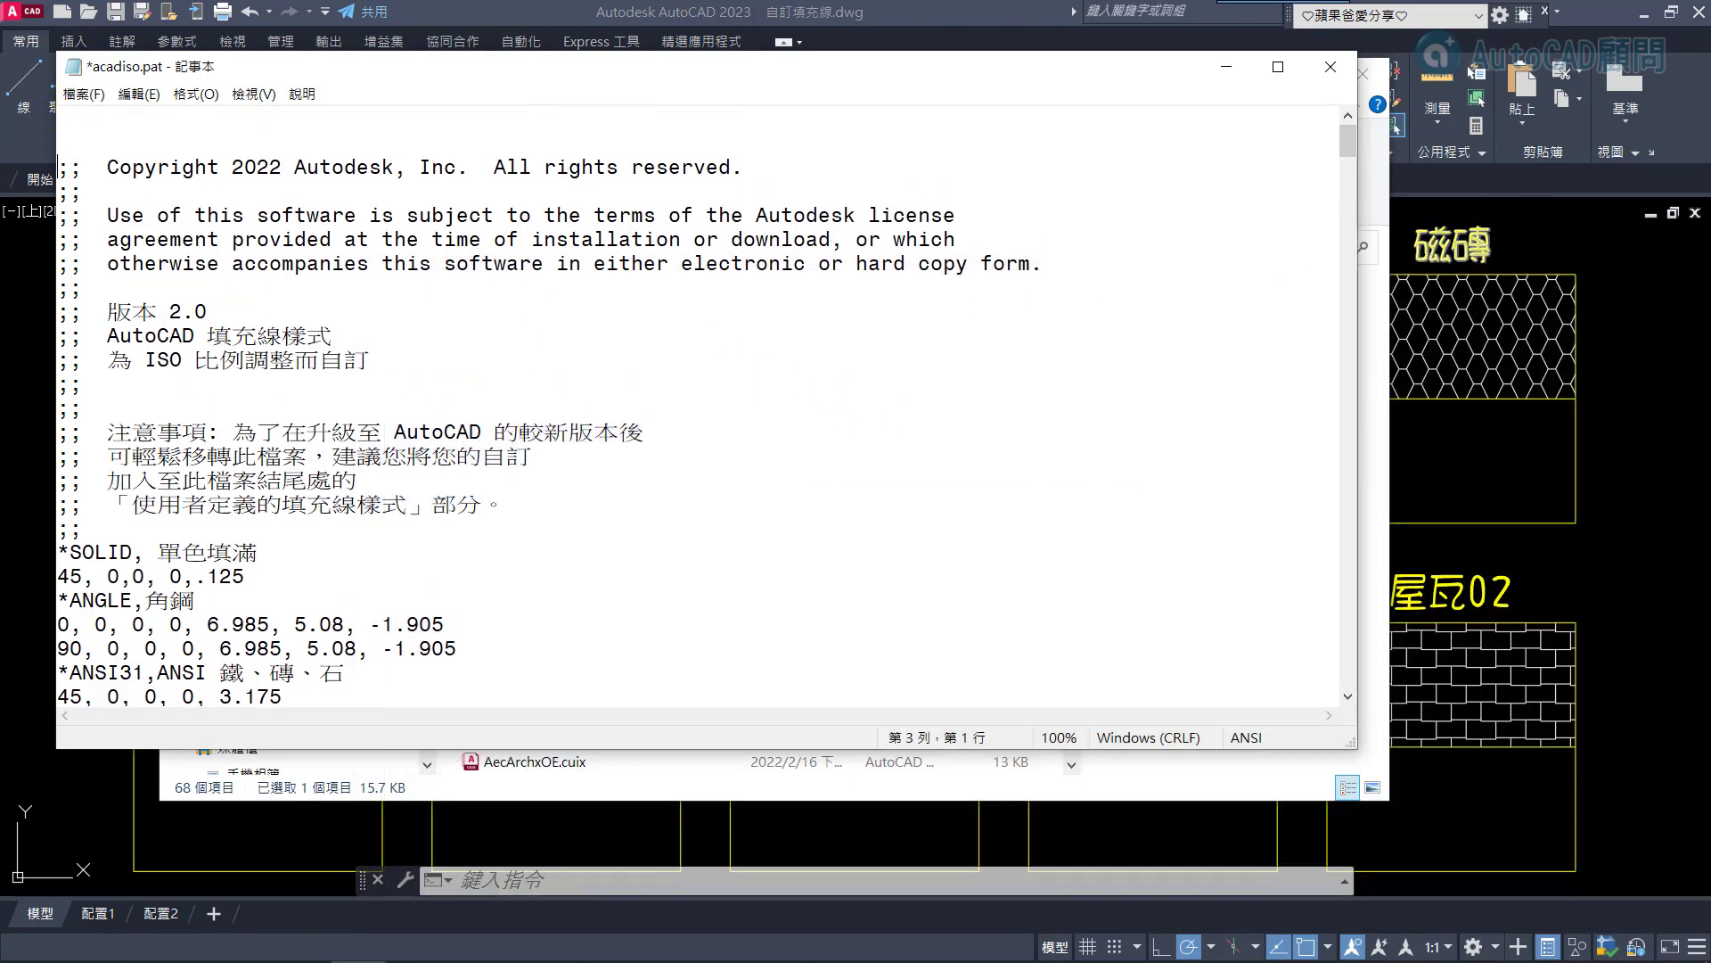
pyautogui.press('Return')
pyautogui.hotkey('ctrl', 'v')
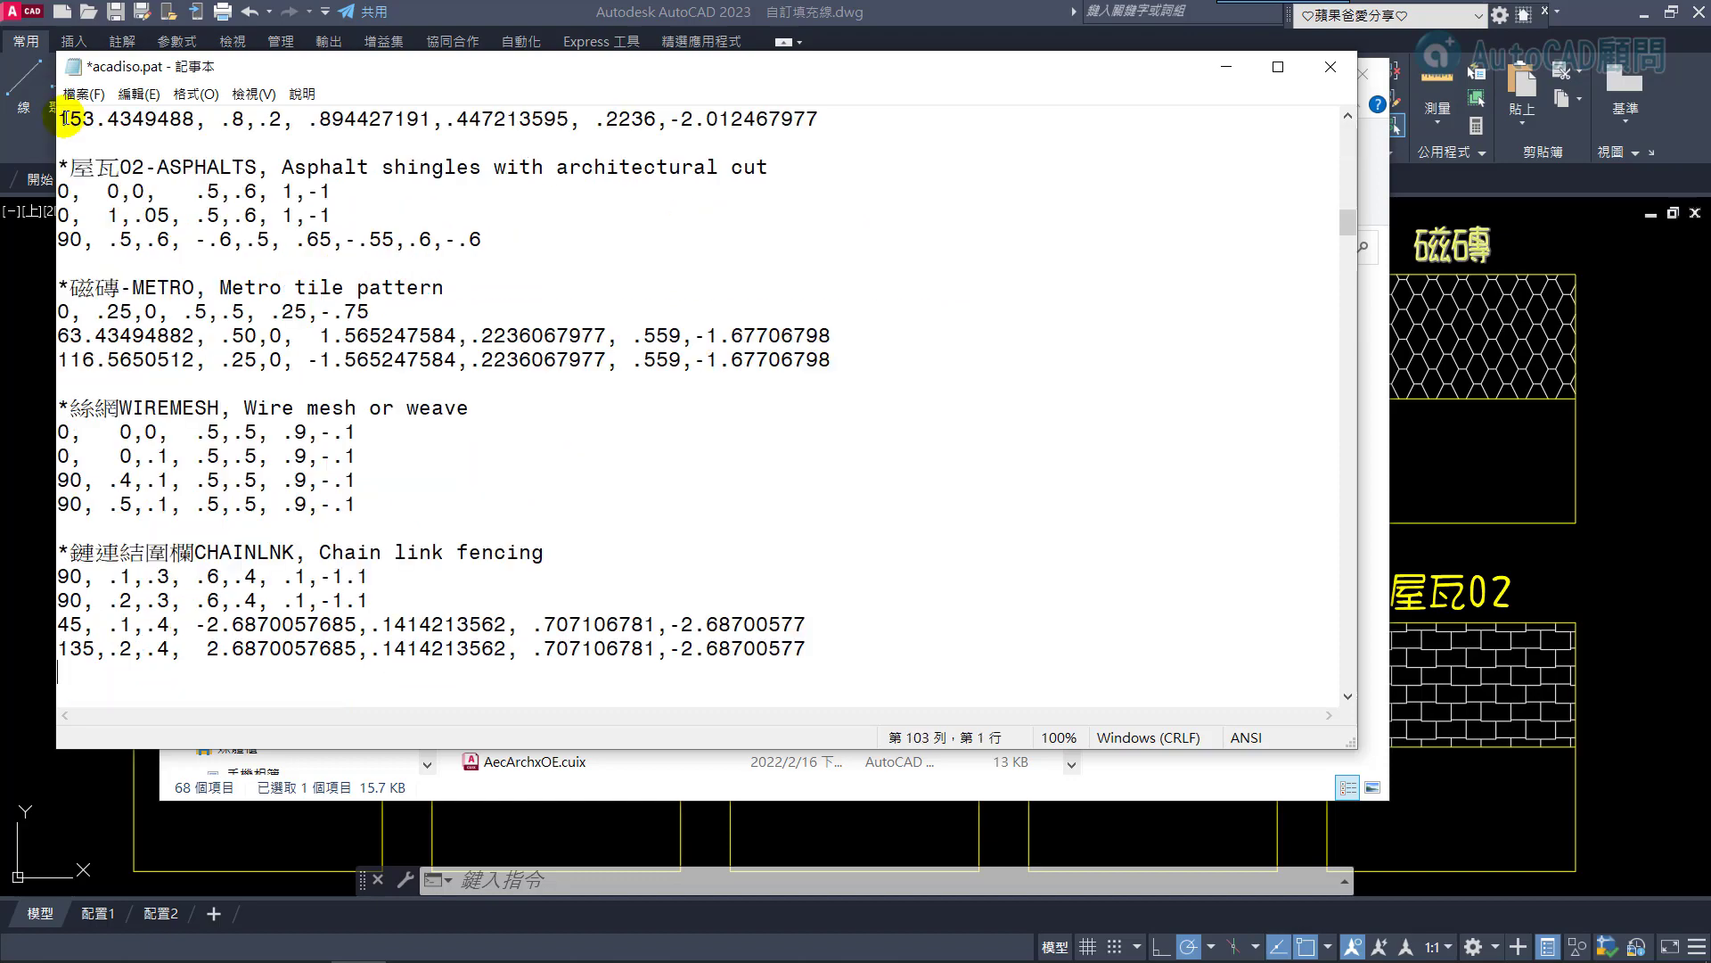
pyautogui.scroll(12, 344, 355)
pyautogui.scroll(12, 345, 360)
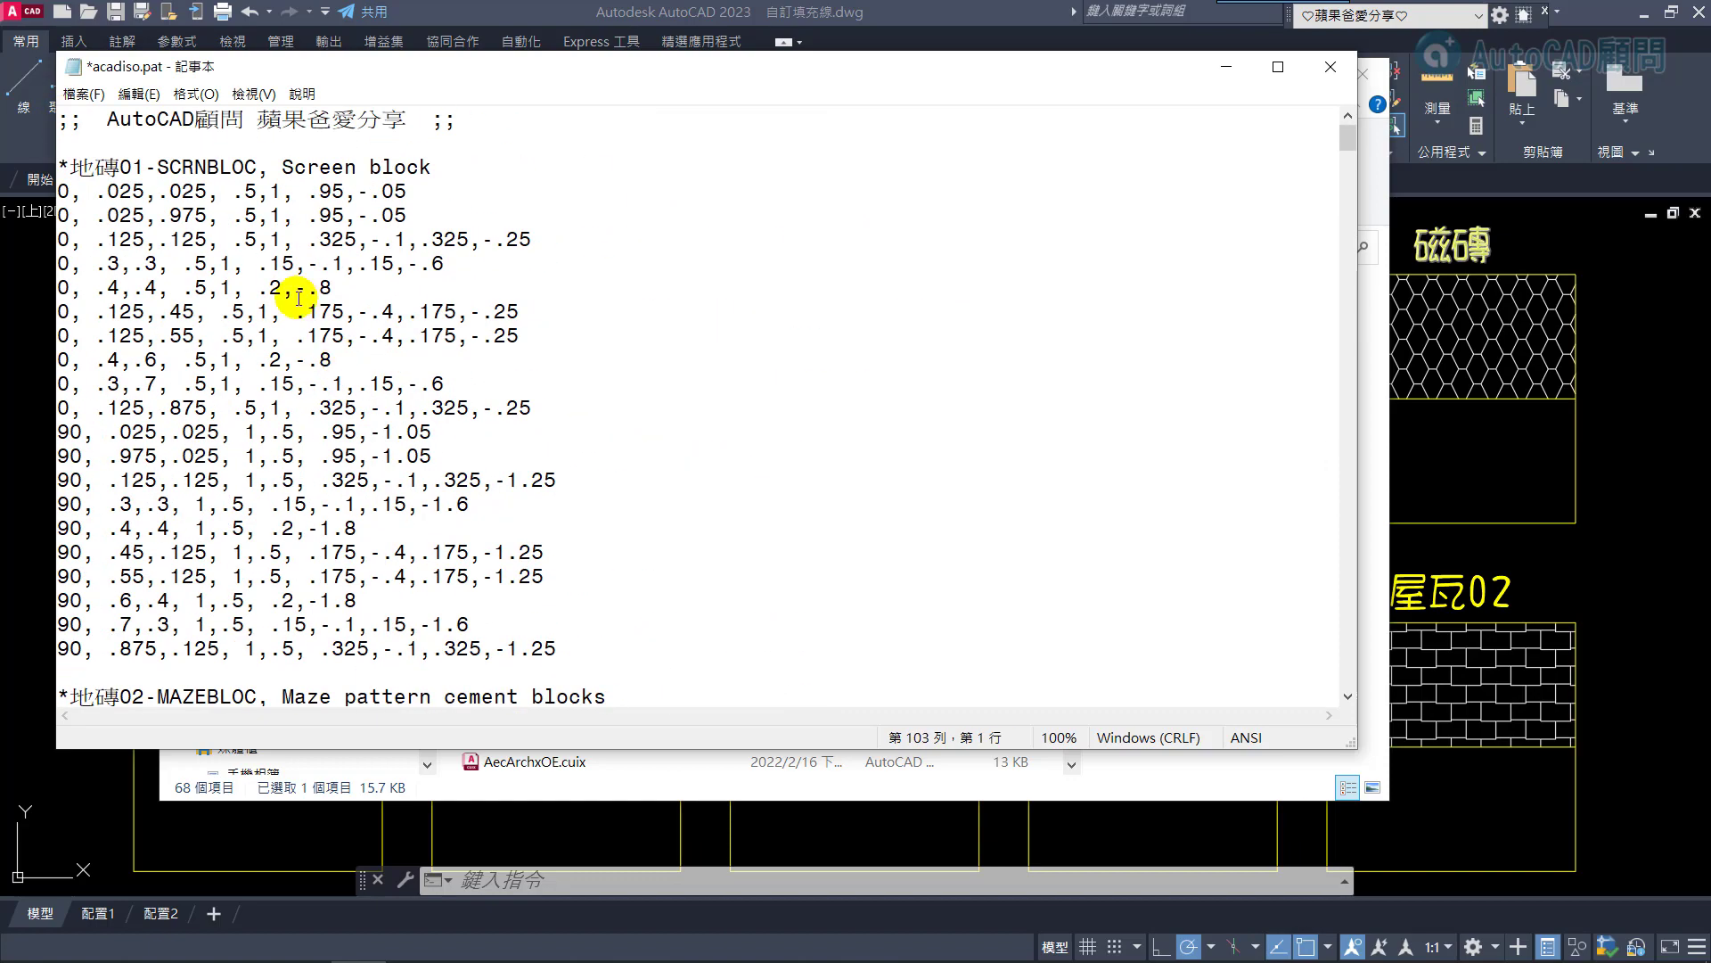
pyautogui.scroll(-4, 243, 205)
pyautogui.scroll(-8, 247, 307)
pyautogui.scroll(-8, 247, 307)
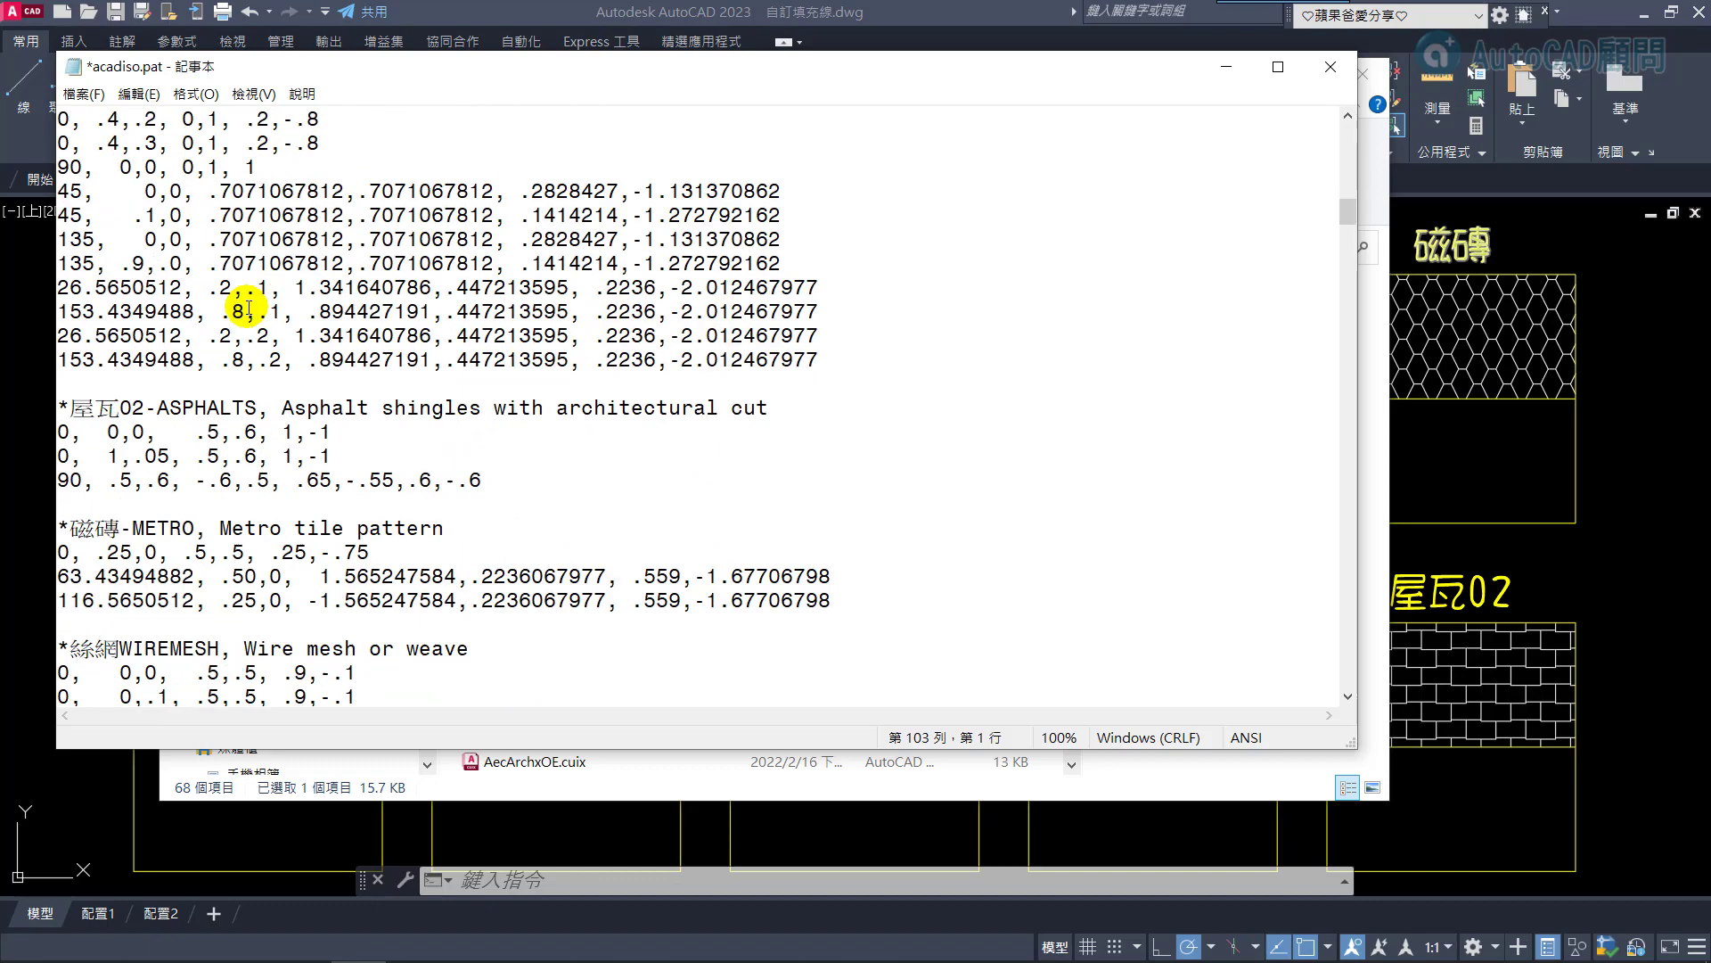
pyautogui.scroll(-7, 285, 267)
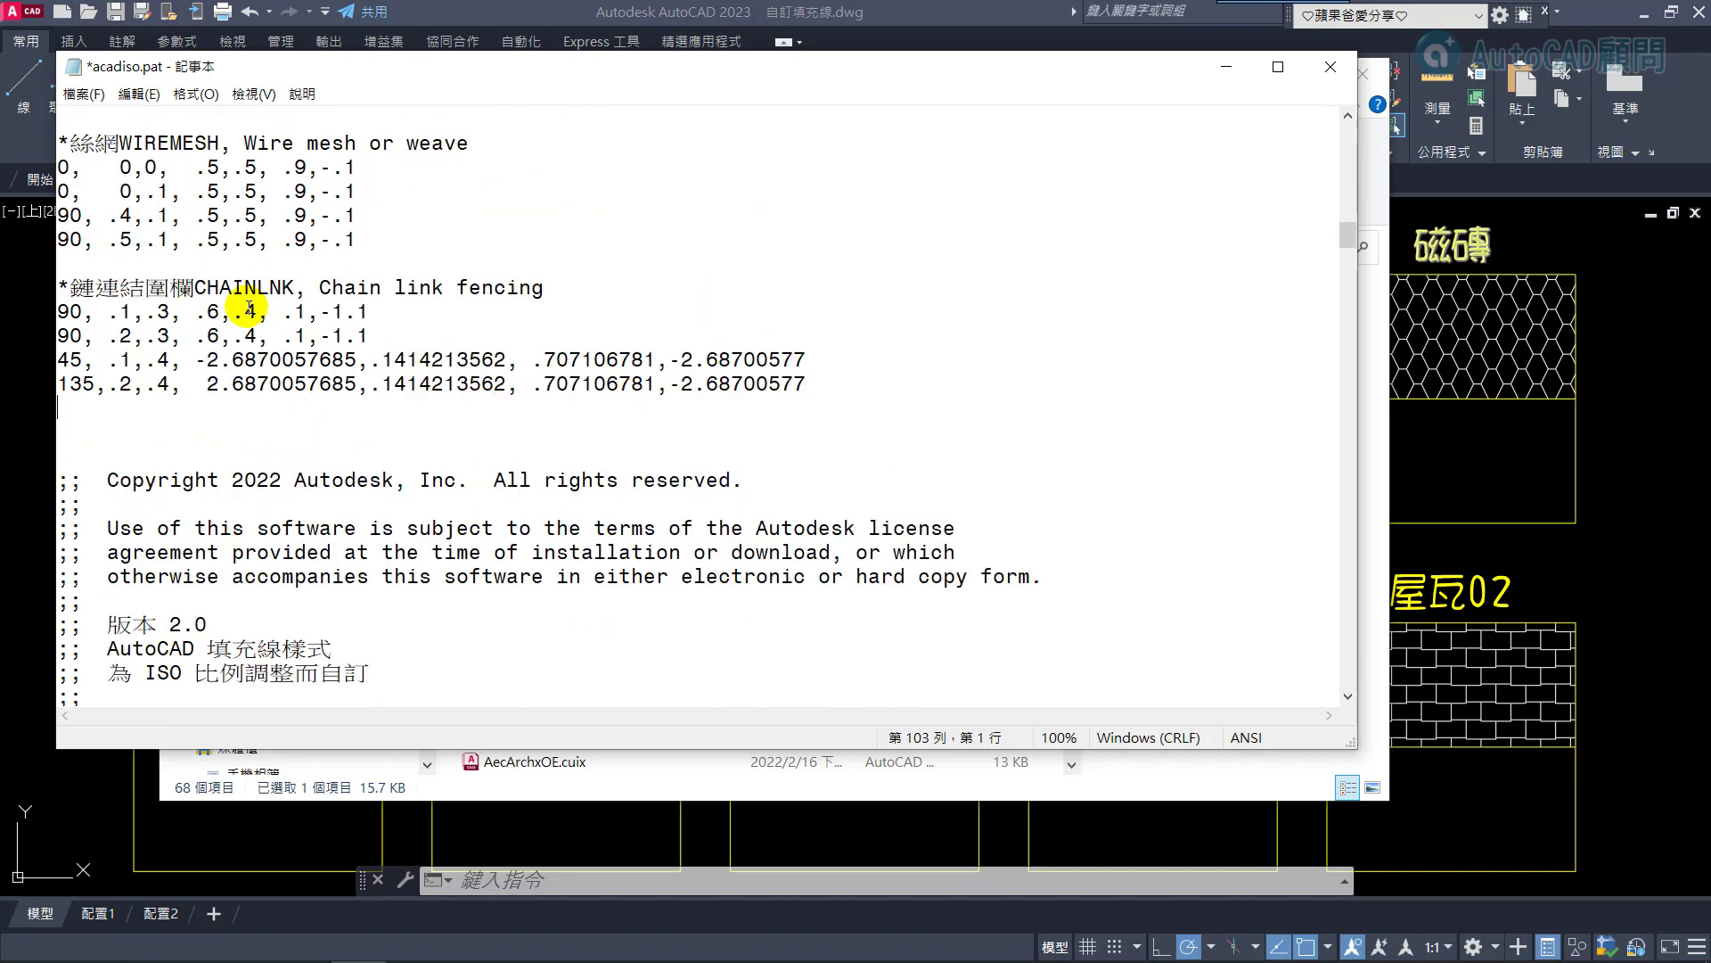
pyautogui.click(1330, 67)
pyautogui.click(772, 528)
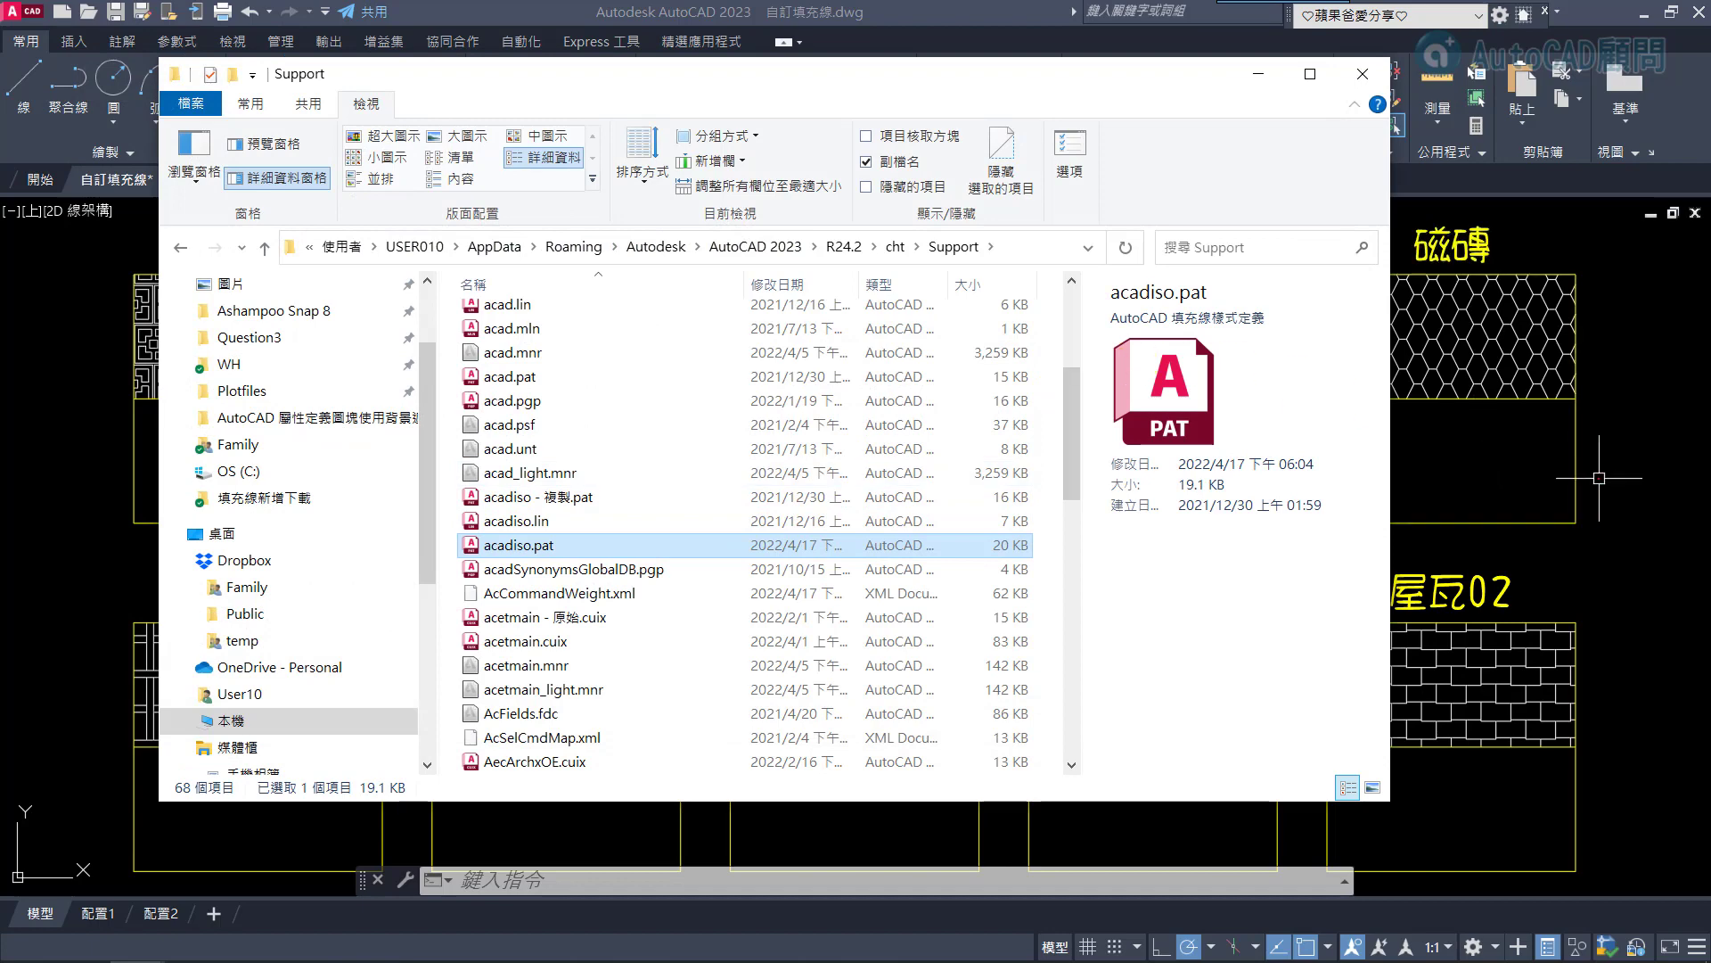
pyautogui.click(1569, 463)
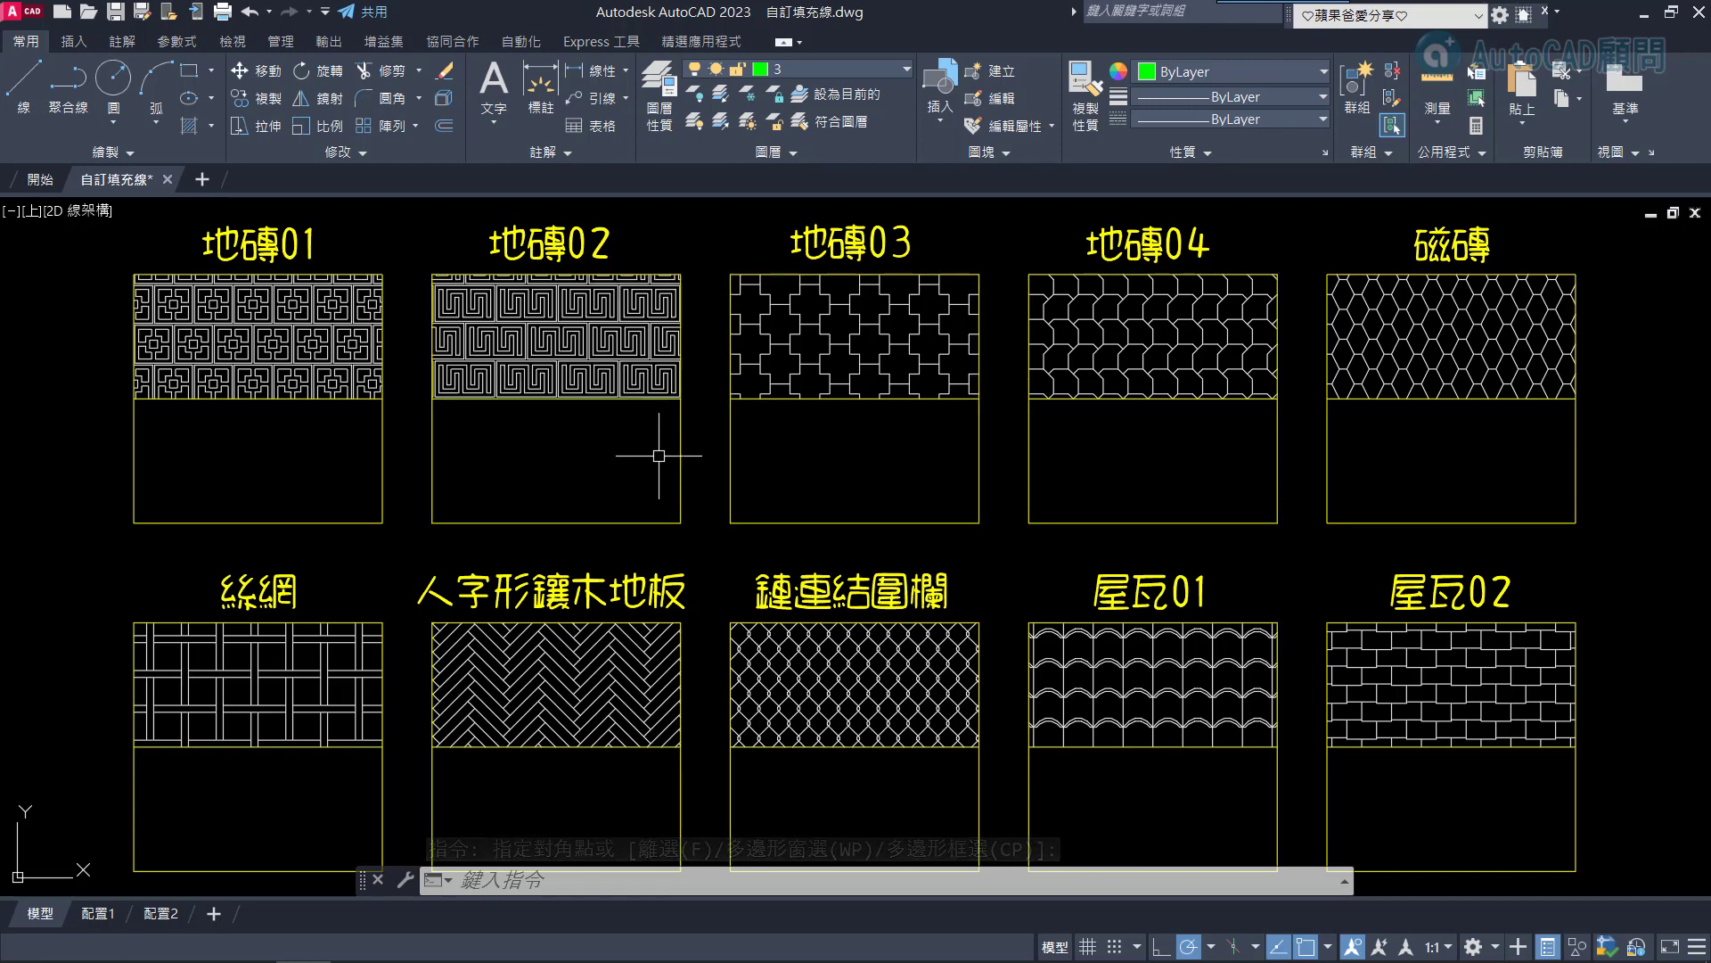
# Hatch the lower box under 地磚01 with the 地磚01 pattern at scale 5
pyautogui.write('H')
pyautogui.press('Return')
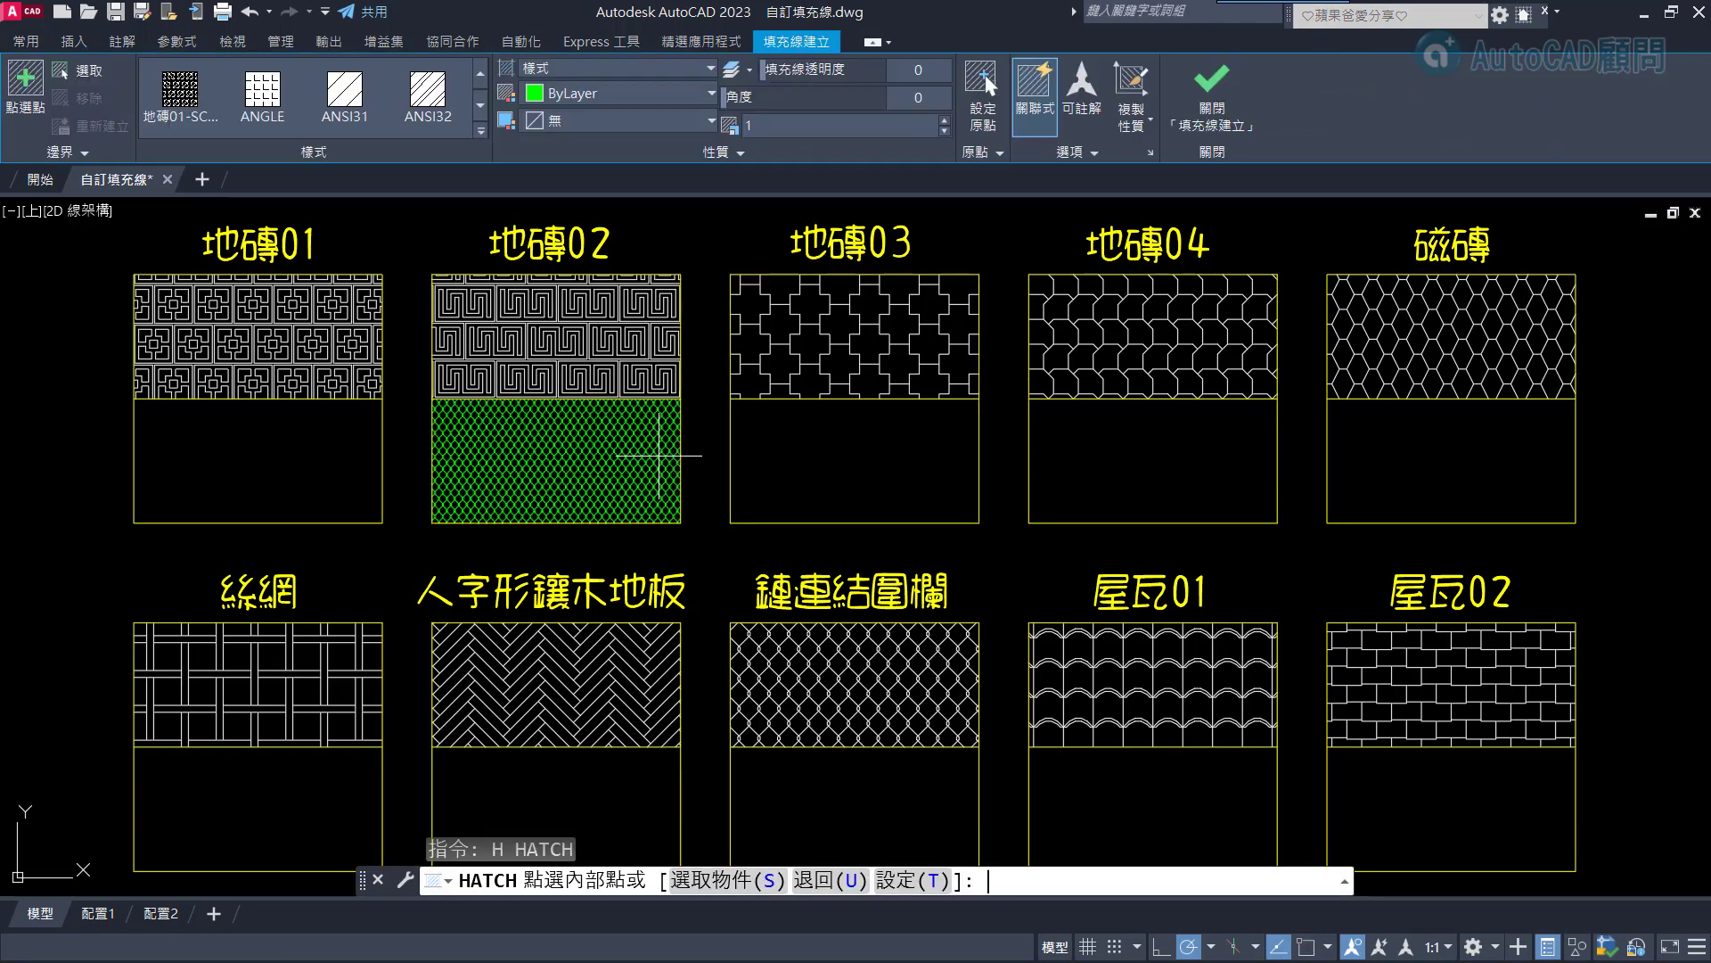
pyautogui.click(480, 131)
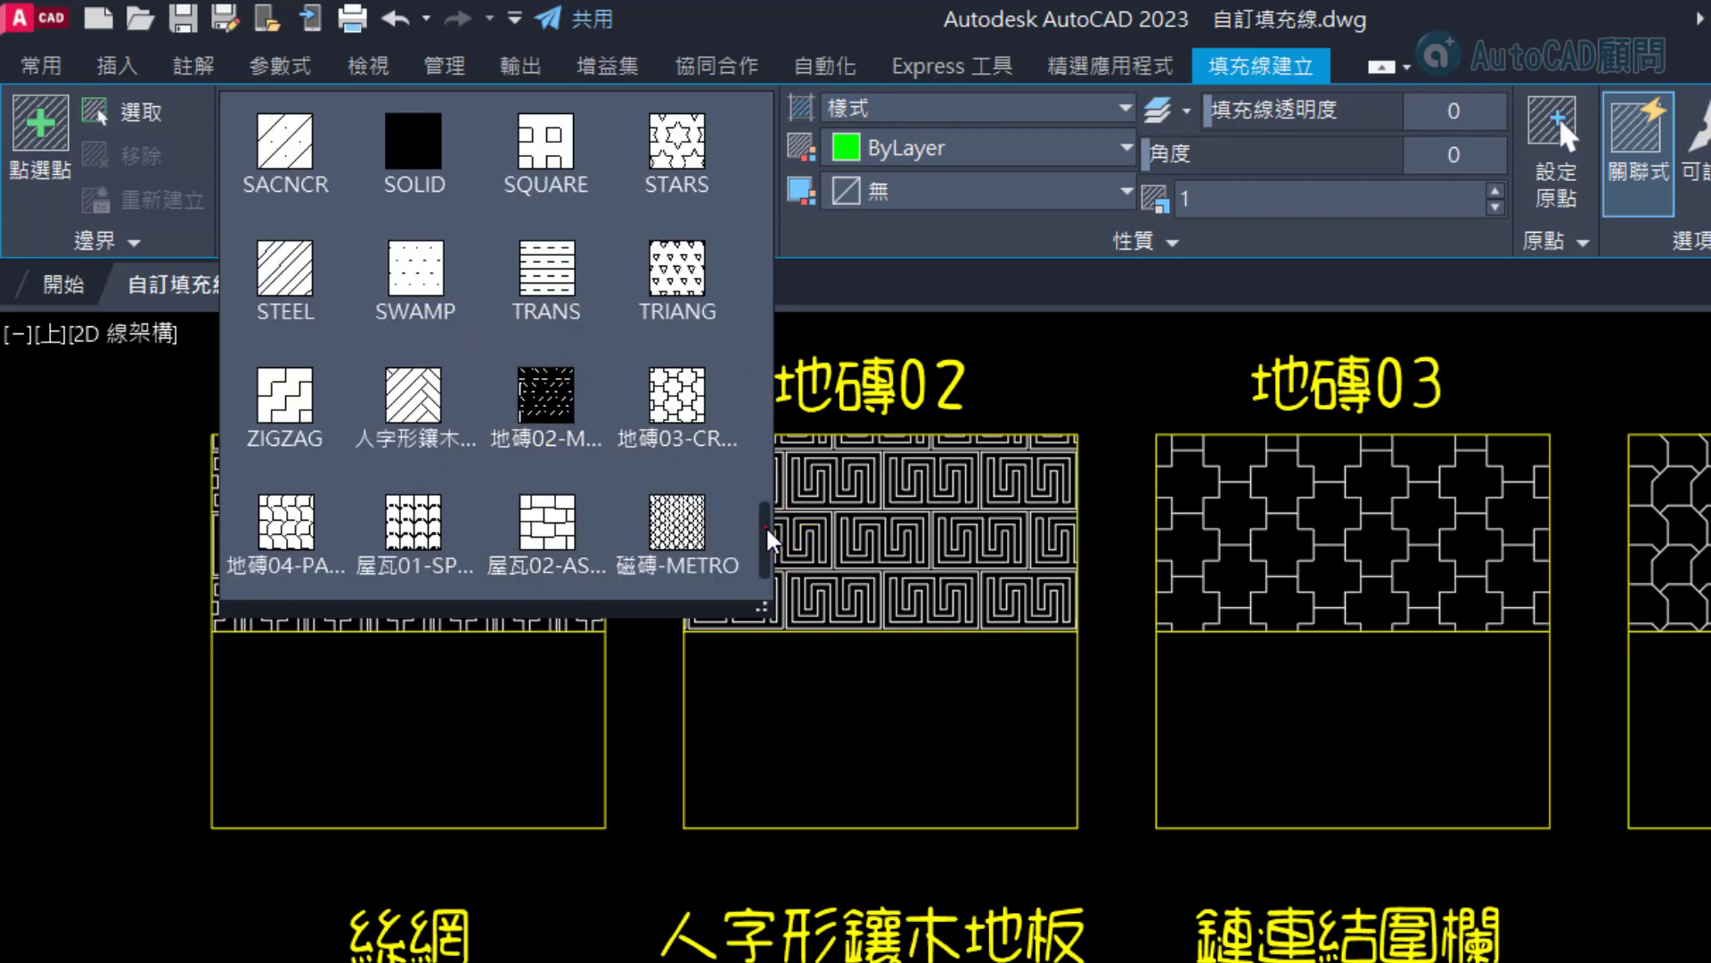
pyautogui.scroll(8, 771, 534)
pyautogui.scroll(3, 623, 268)
pyautogui.click(284, 158)
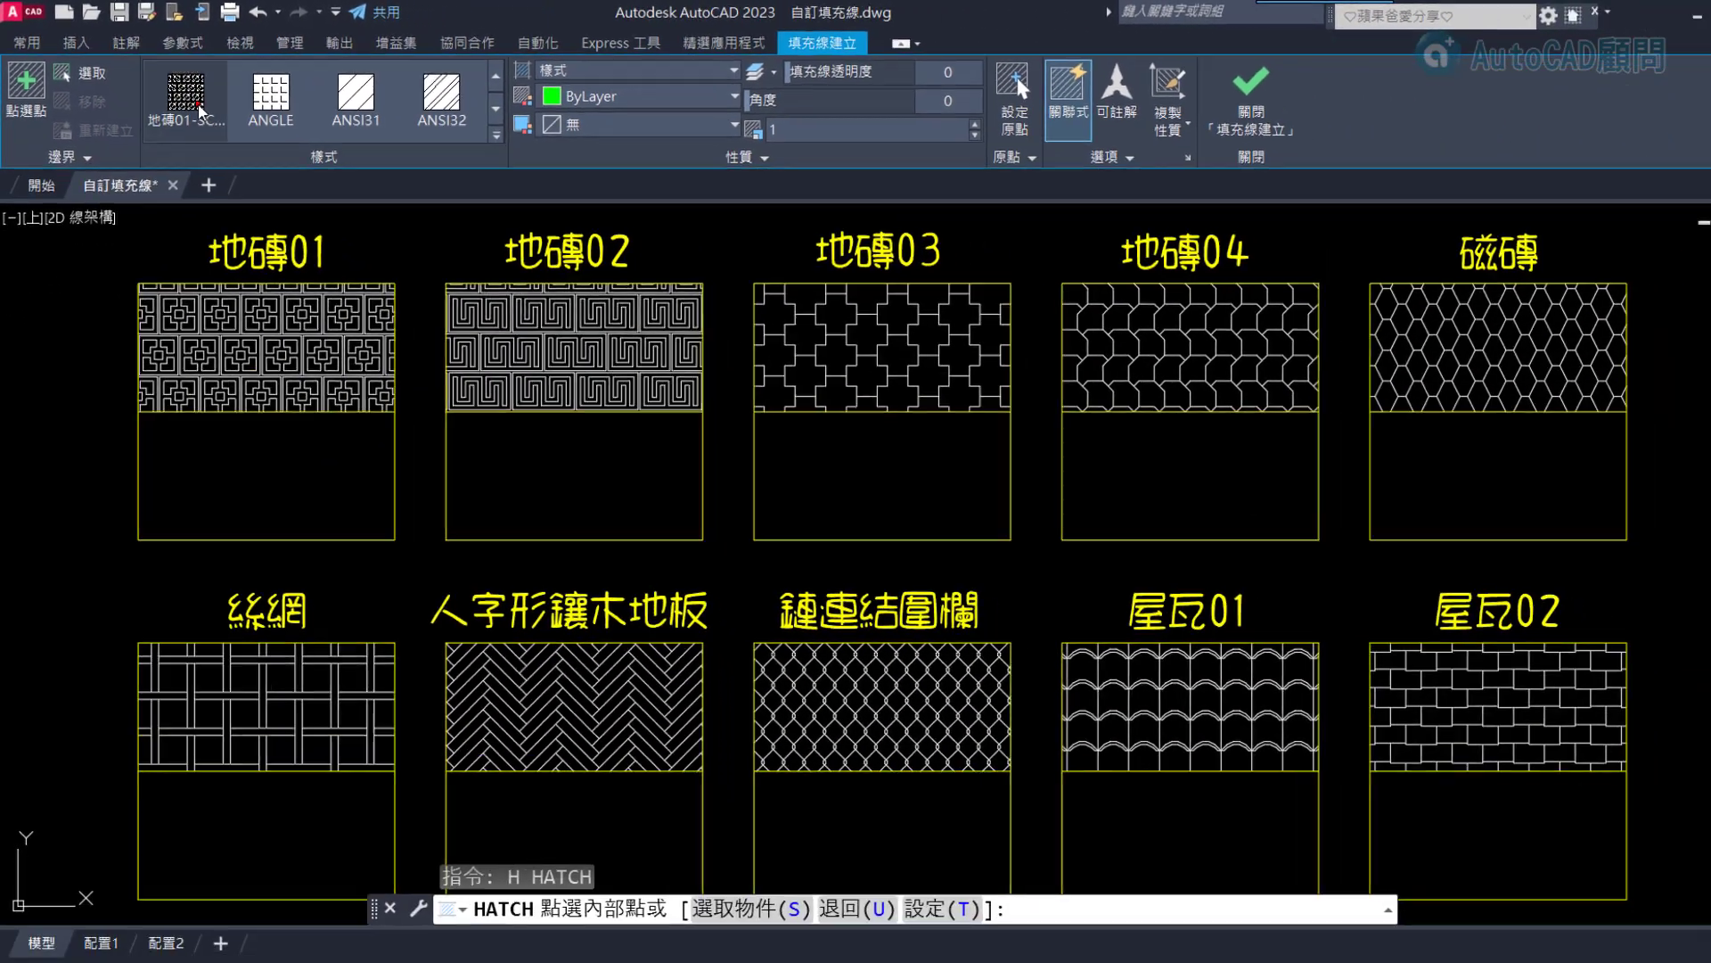
pyautogui.click(237, 454)
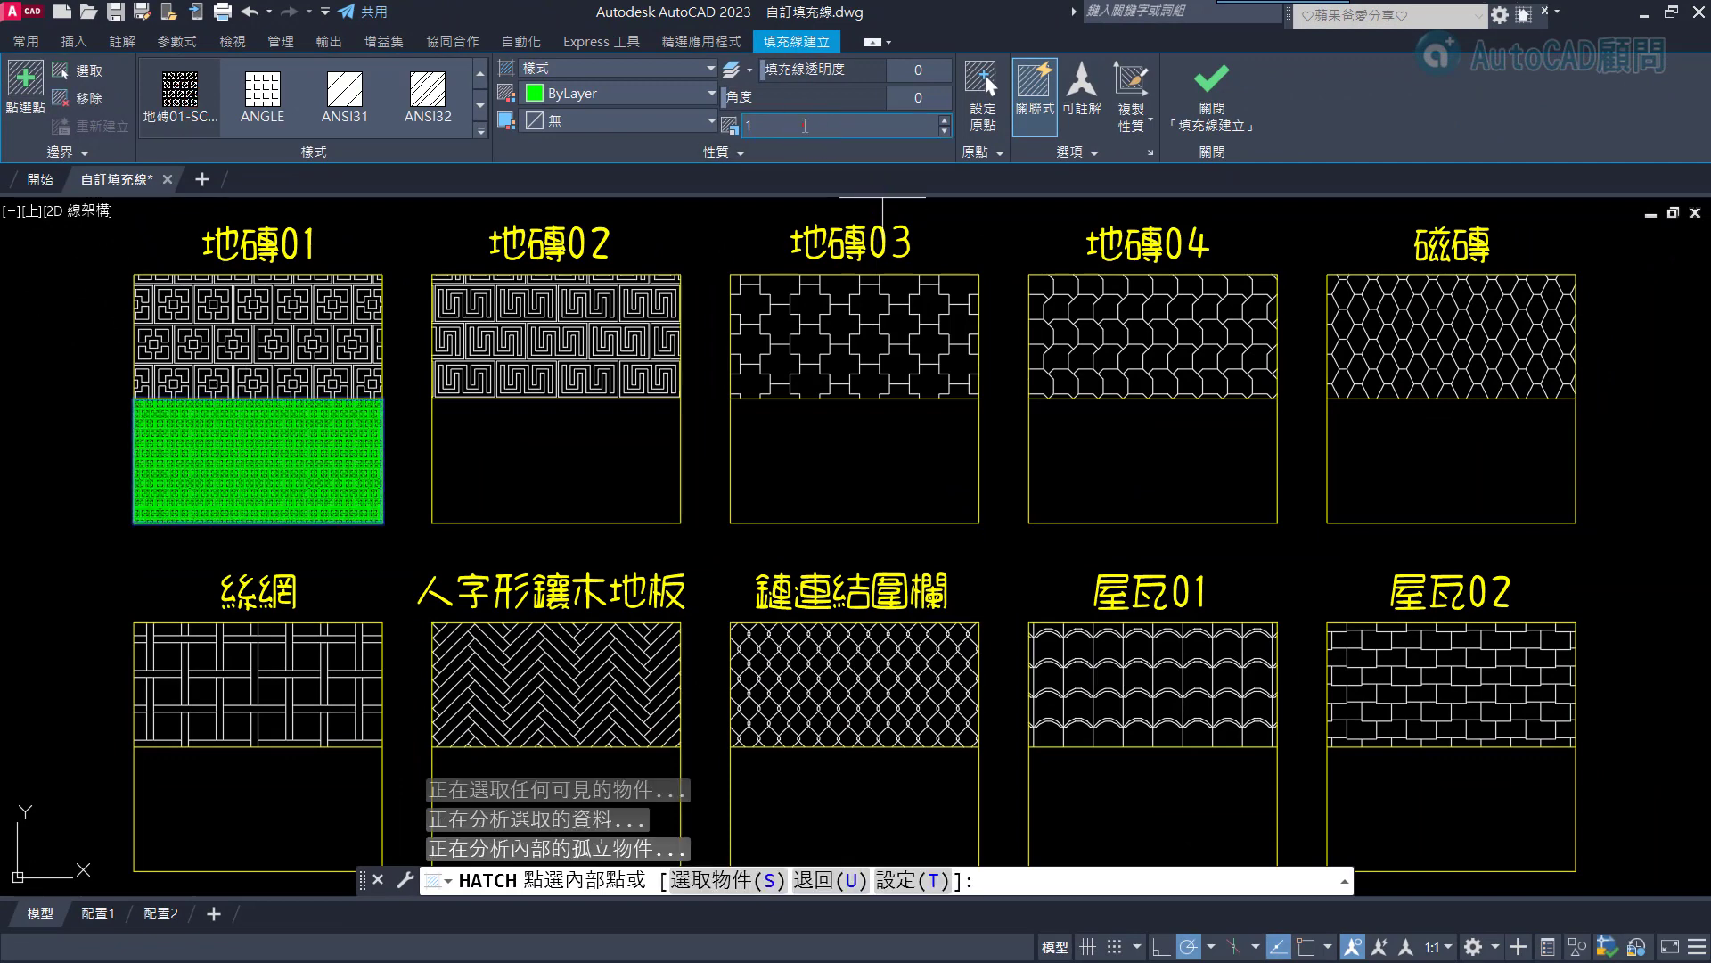
pyautogui.doubleClick(805, 125)
pyautogui.write('5')
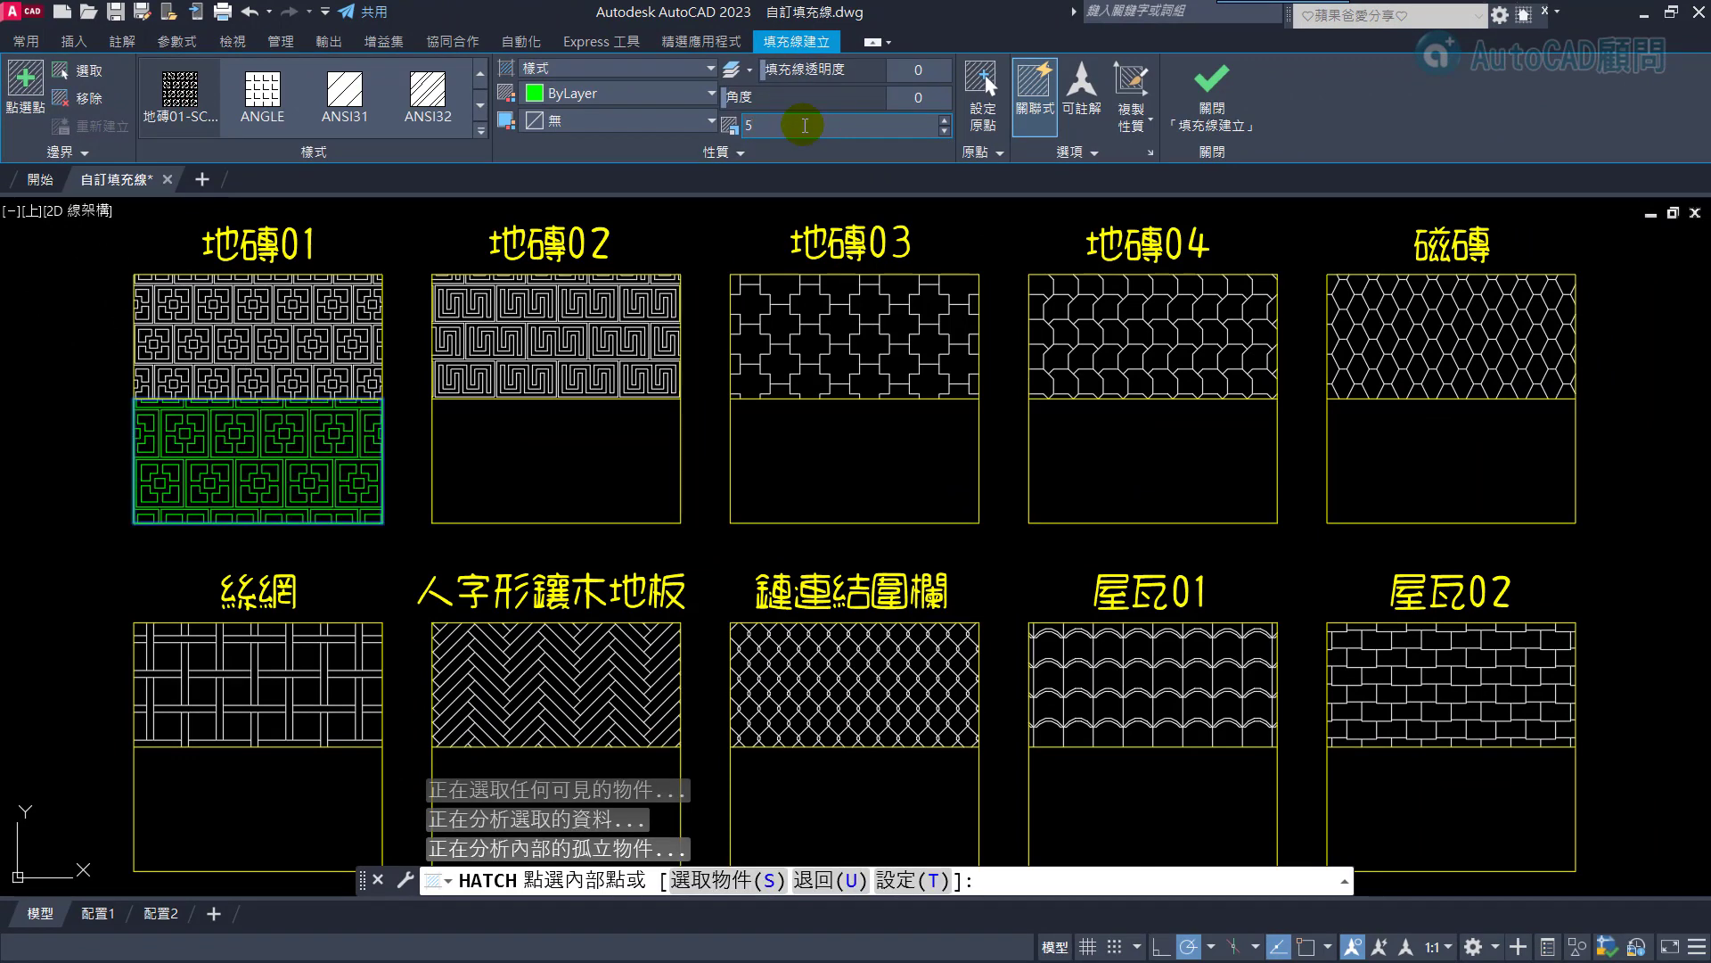
pyautogui.press('Escape')
# Hatch the lower box under 地磚02 with the 地磚02 pattern
pyautogui.write('H')
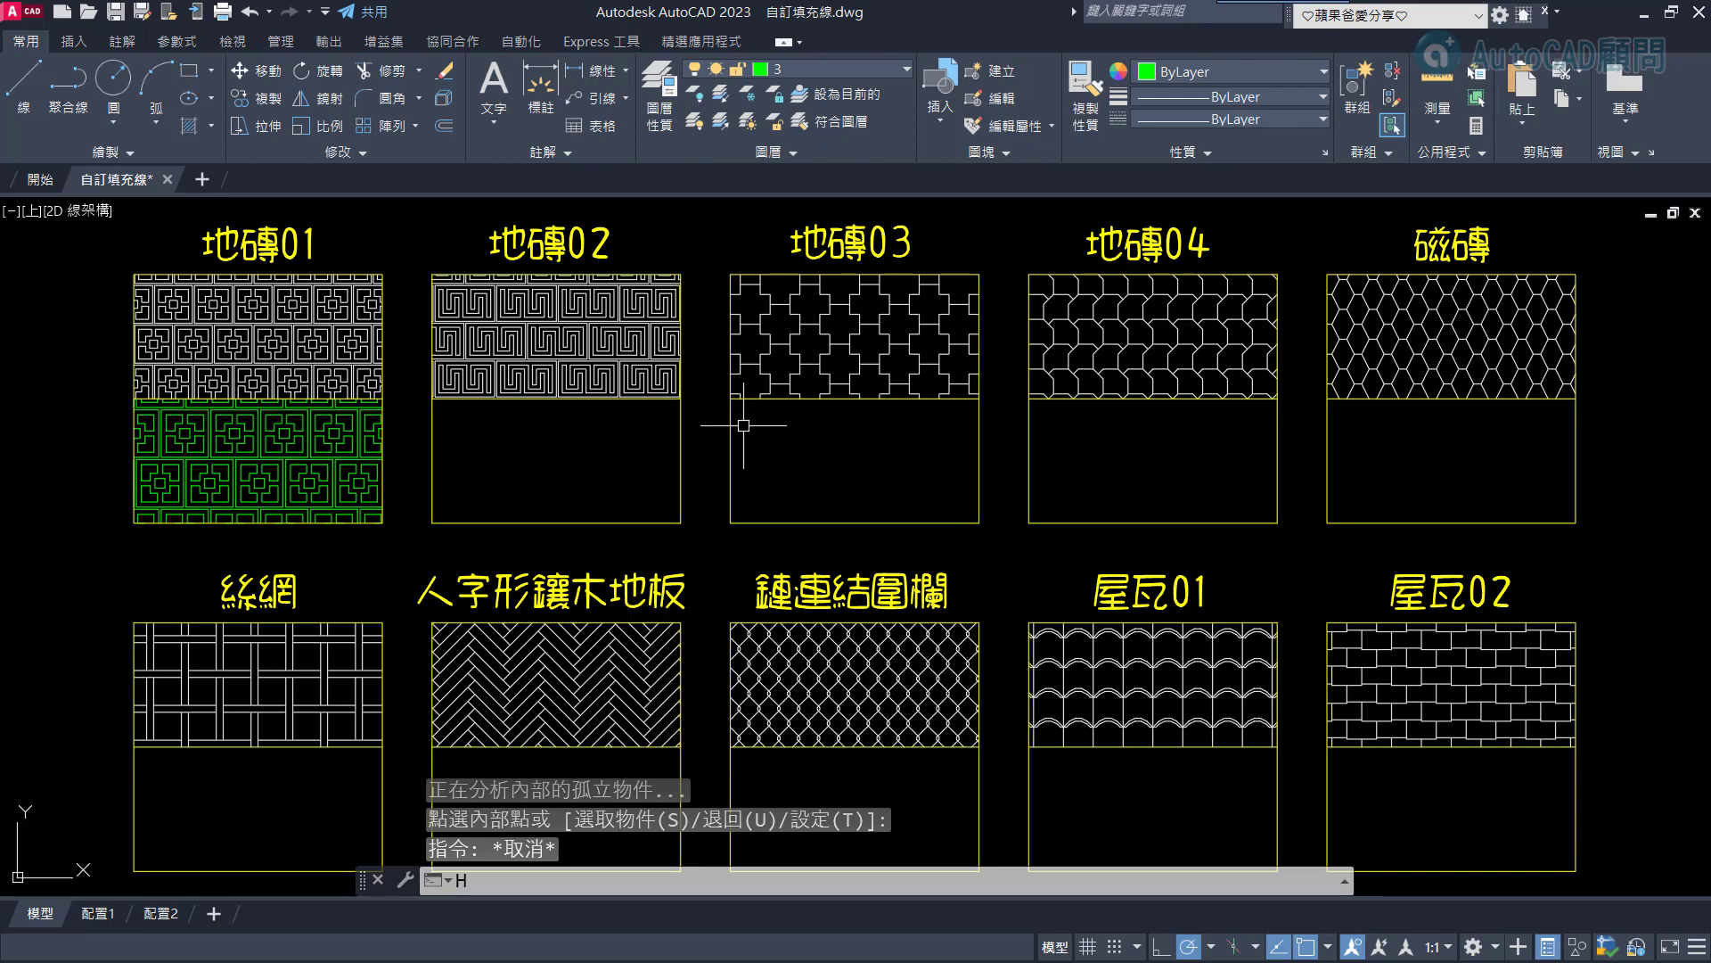
pyautogui.press('Return')
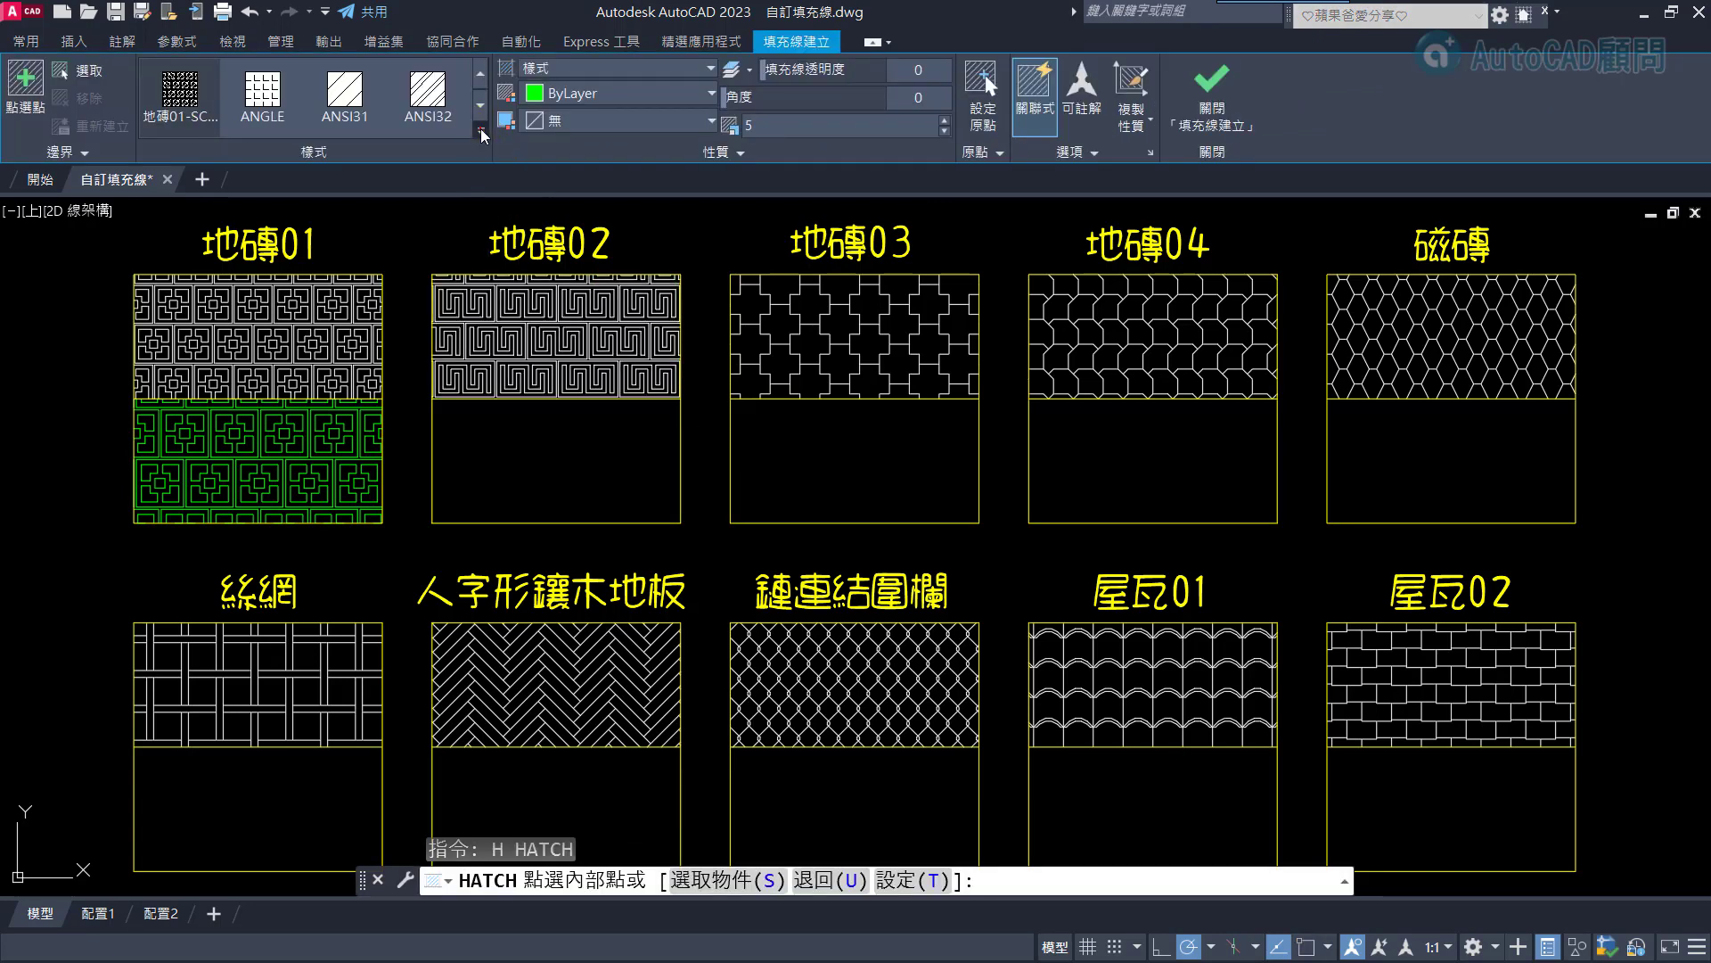
pyautogui.click(482, 133)
pyautogui.scroll(-2, 482, 121)
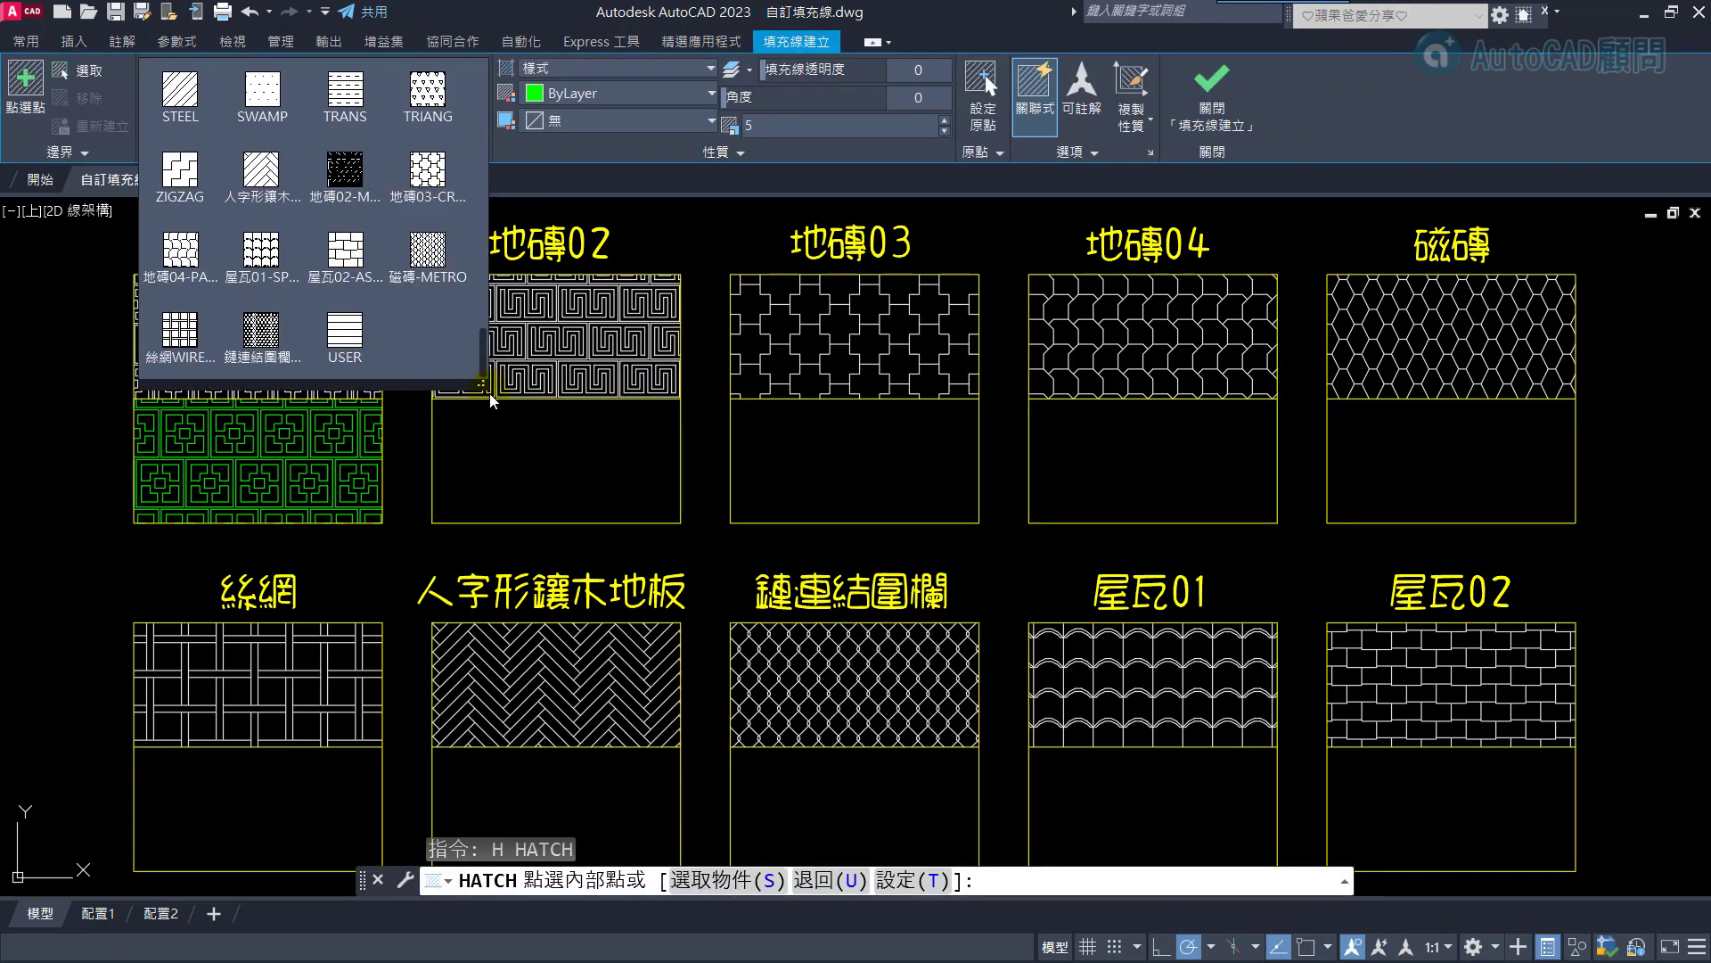
pyautogui.click(345, 169)
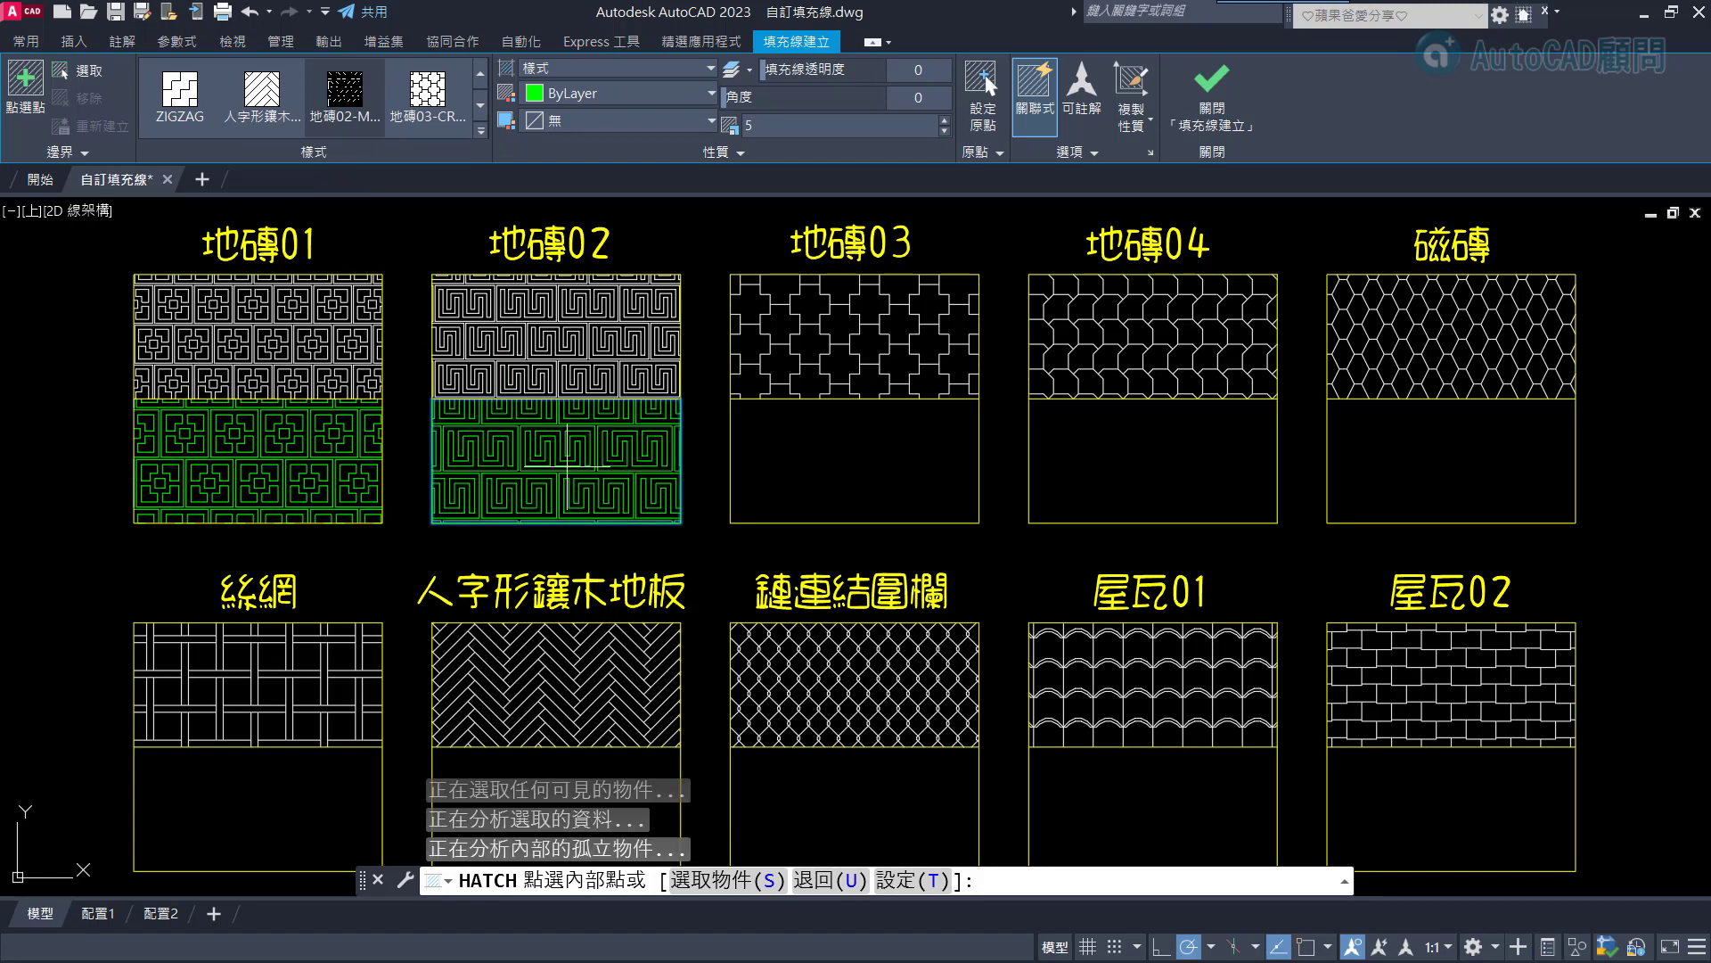
pyautogui.click(567, 466)
# Hatch the lower box under 地磚03 with the 地磚03 pattern at scale 2
pyautogui.press('Return')
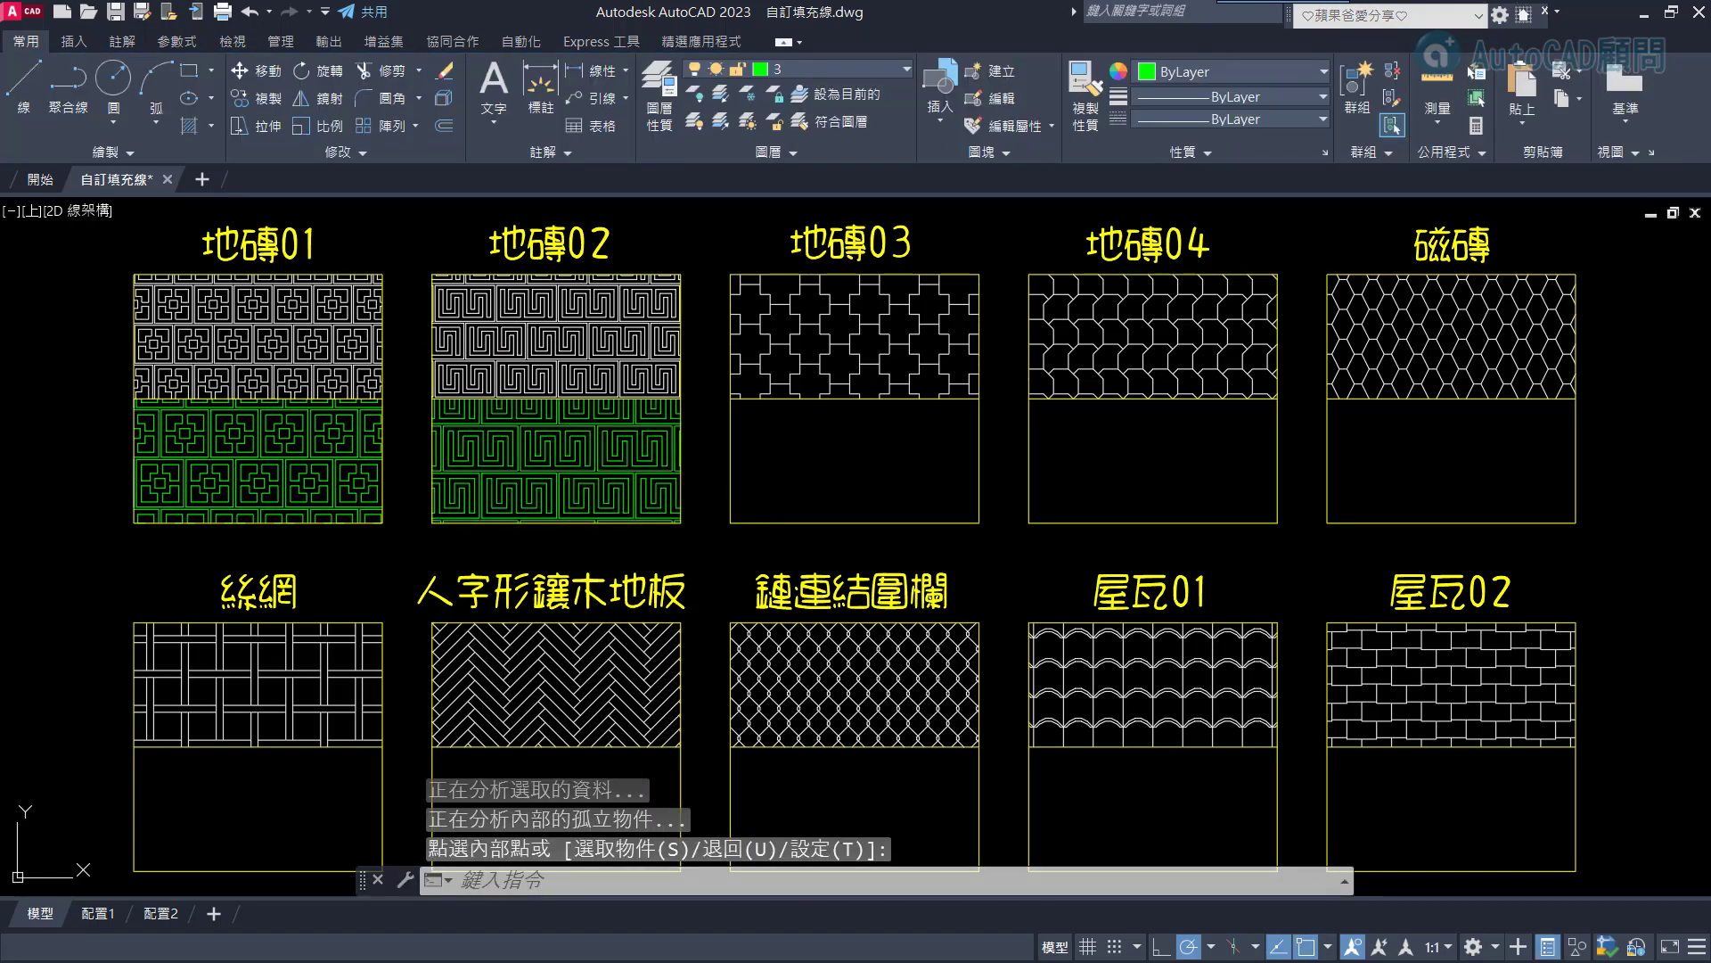
pyautogui.press('Return')
pyautogui.click(437, 104)
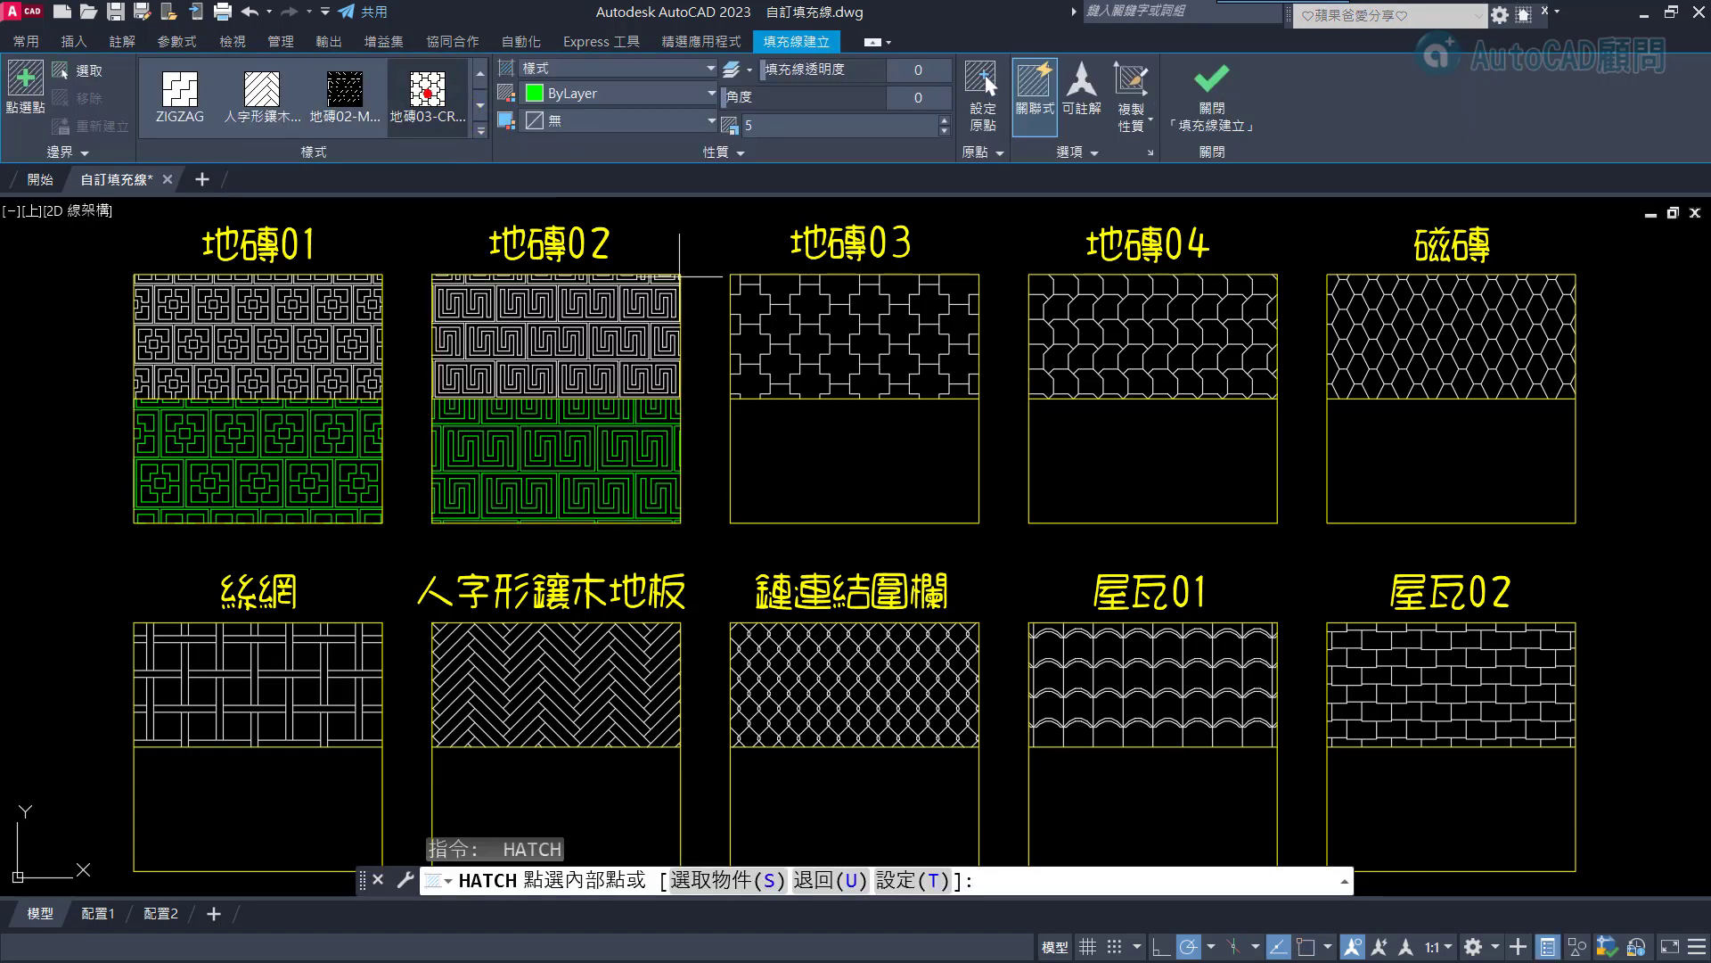
pyautogui.click(935, 493)
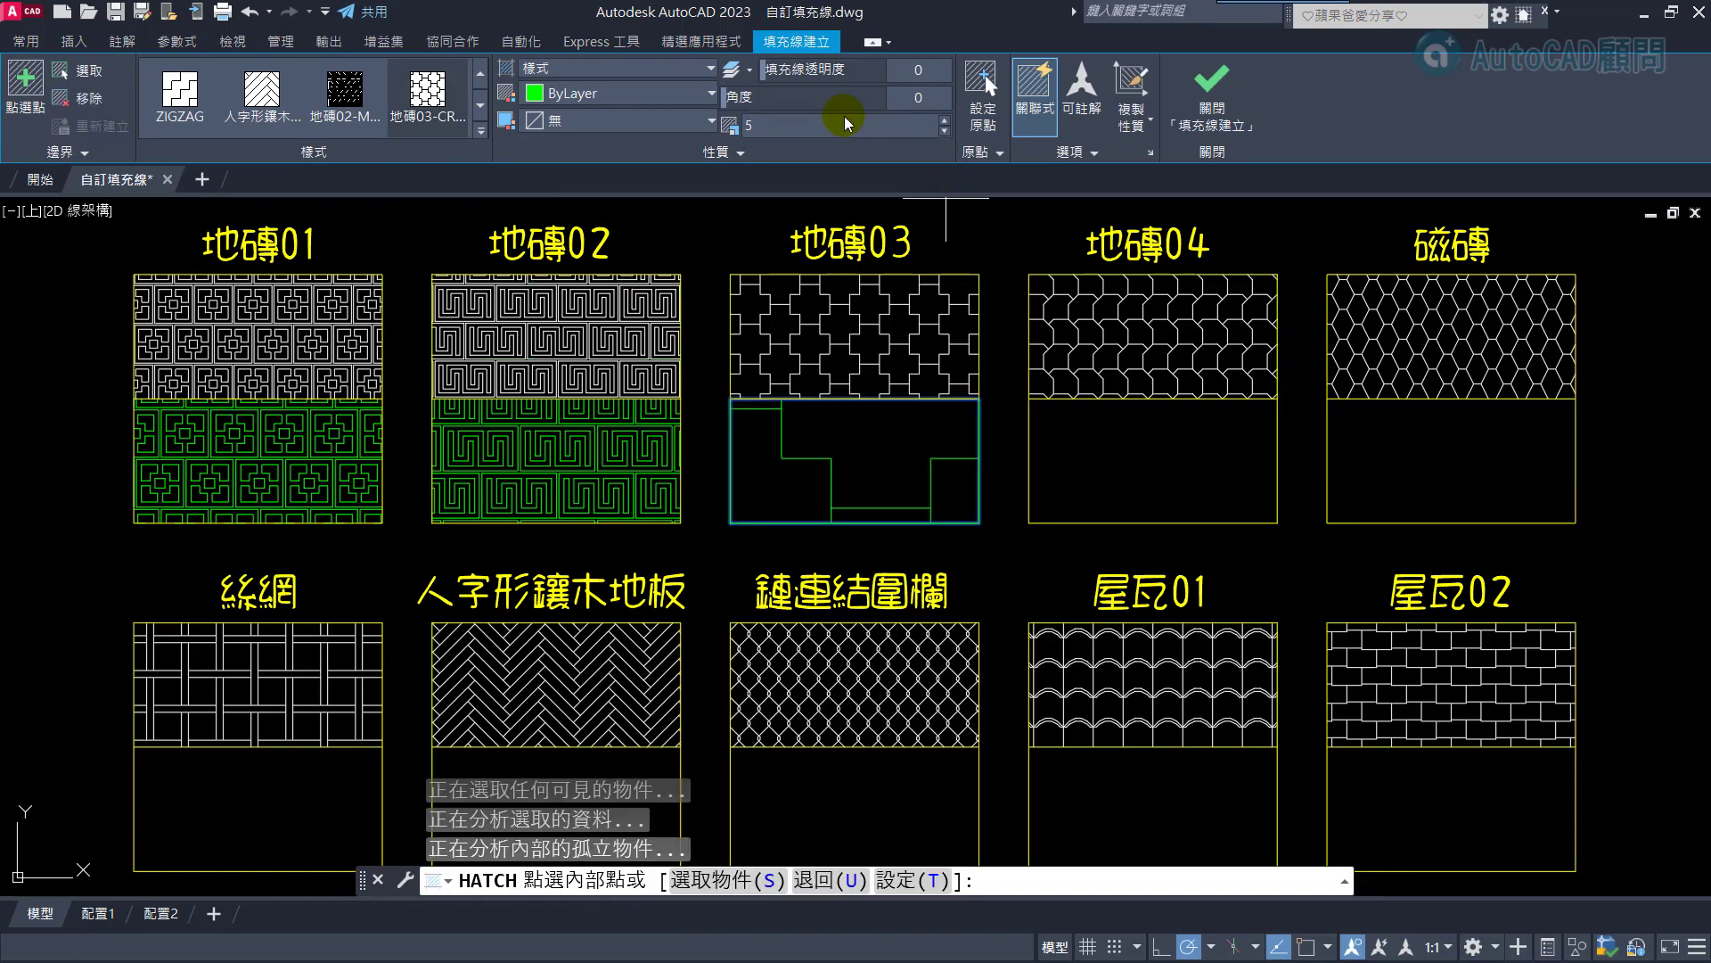
pyautogui.click(803, 126)
pyautogui.write('2')
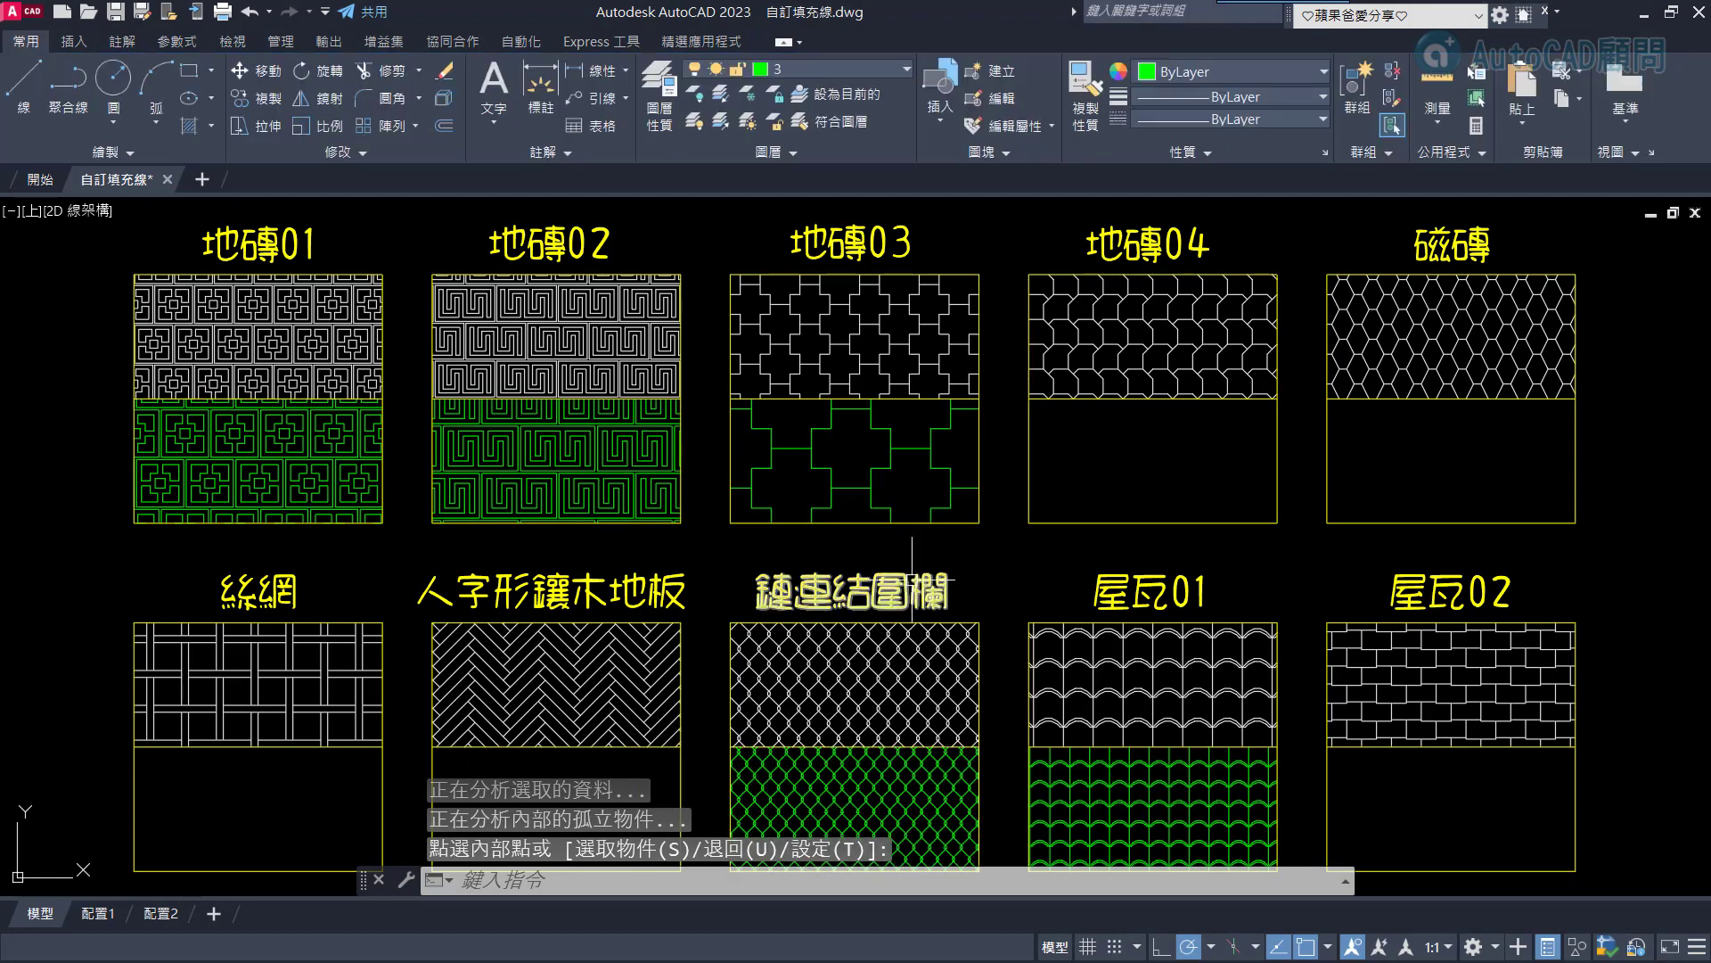
pyautogui.moveTo(917, 546); pyautogui.dragTo(909, 528, button='middle')
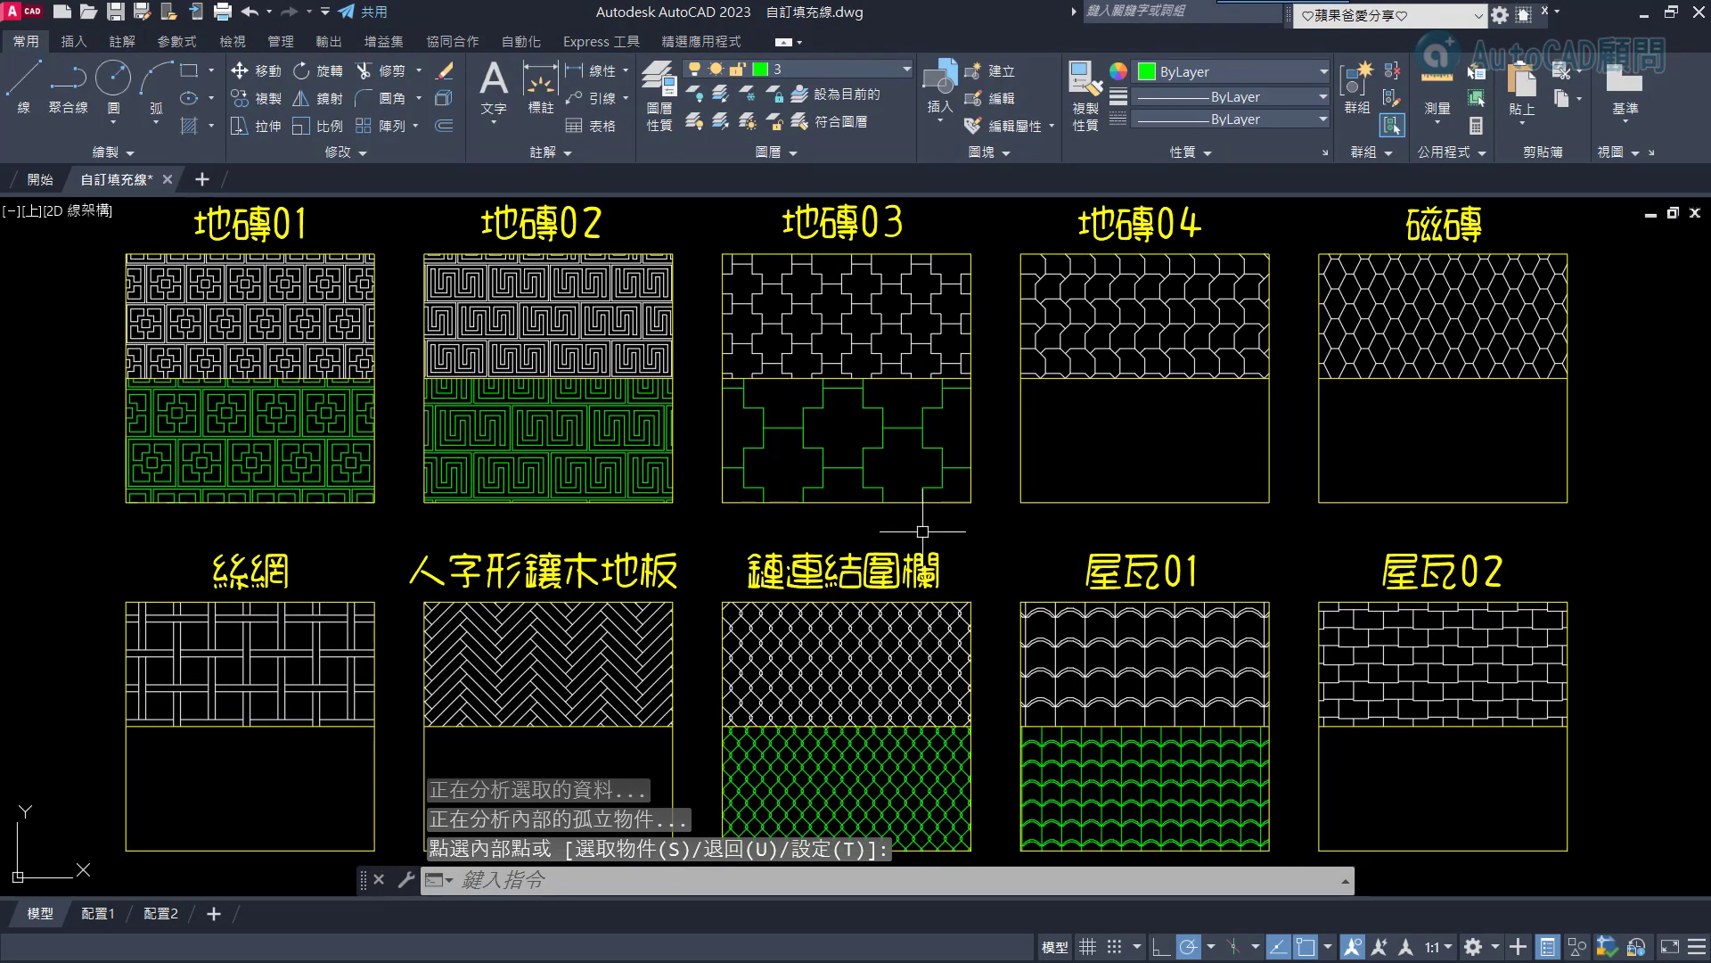